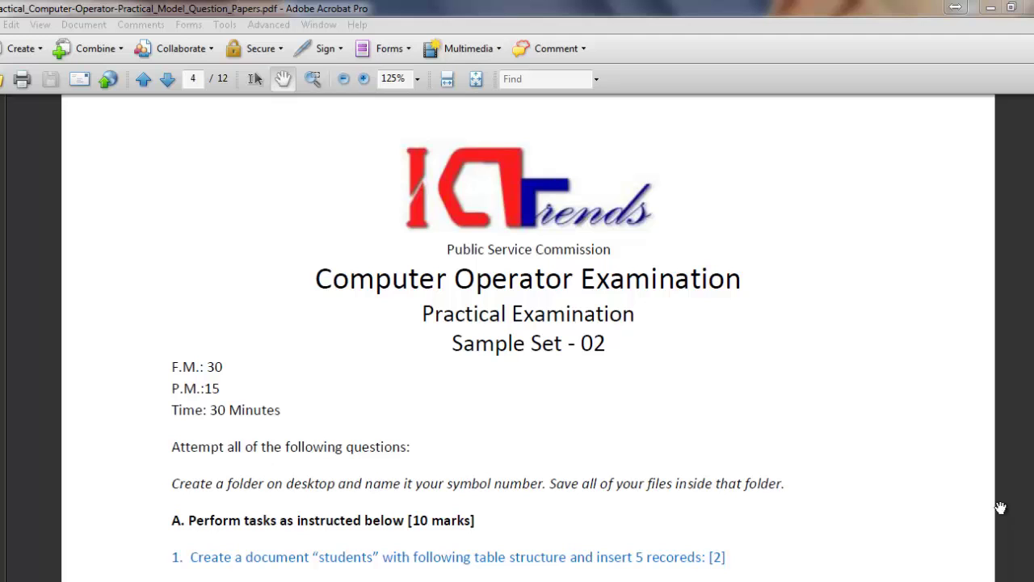
- Examine the spreadsheet tasks in section B of the exam paper, including the bar chart requirements and crop data table
{"action": "left_click", "coordinate": [462, 485]}
{"action": "scroll", "coordinate": [462, 484], "scroll_direction": "down", "scroll_amount": 1}
{"action": "scroll", "coordinate": [462, 485], "scroll_direction": "down", "scroll_amount": 10}
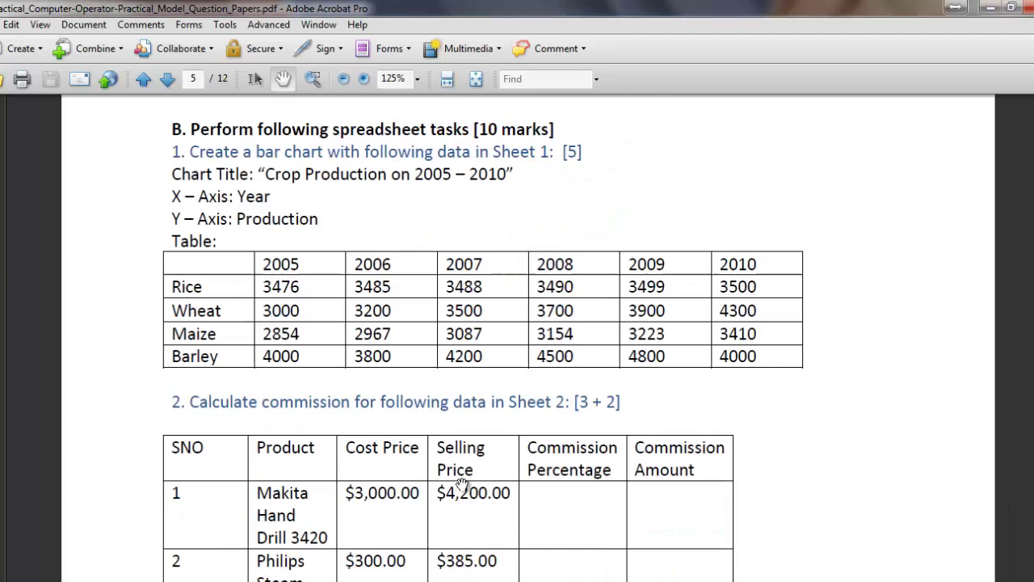
{"action": "scroll", "coordinate": [462, 485], "scroll_direction": "up", "scroll_amount": 2}
{"action": "scroll", "coordinate": [462, 484], "scroll_direction": "up", "scroll_amount": 1}
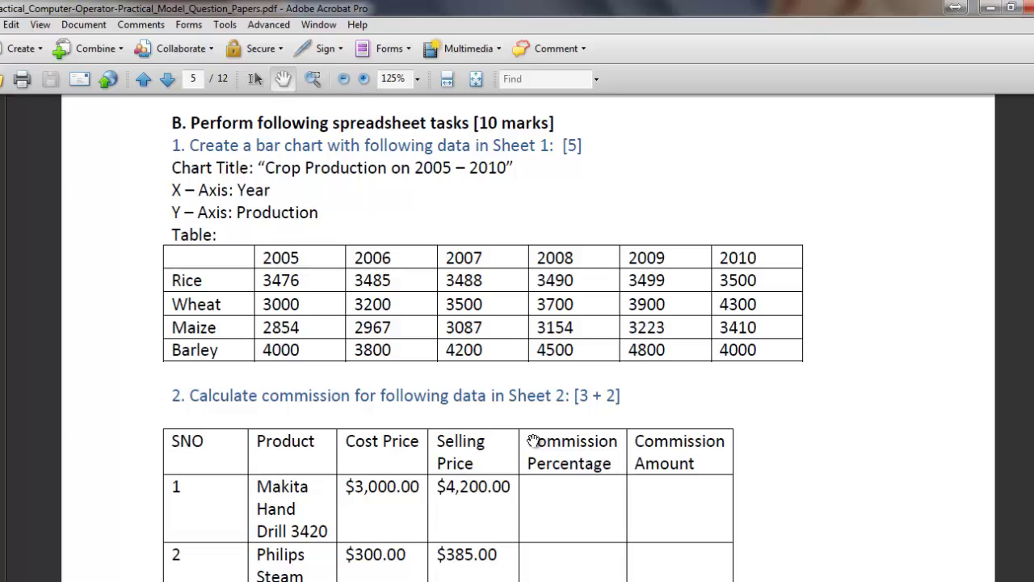
- Switch to the Book1 workbook in Excel, shrink its window off full screen and select cell D3 inside the crop data
{"action": "key", "text": "alt+Tab"}
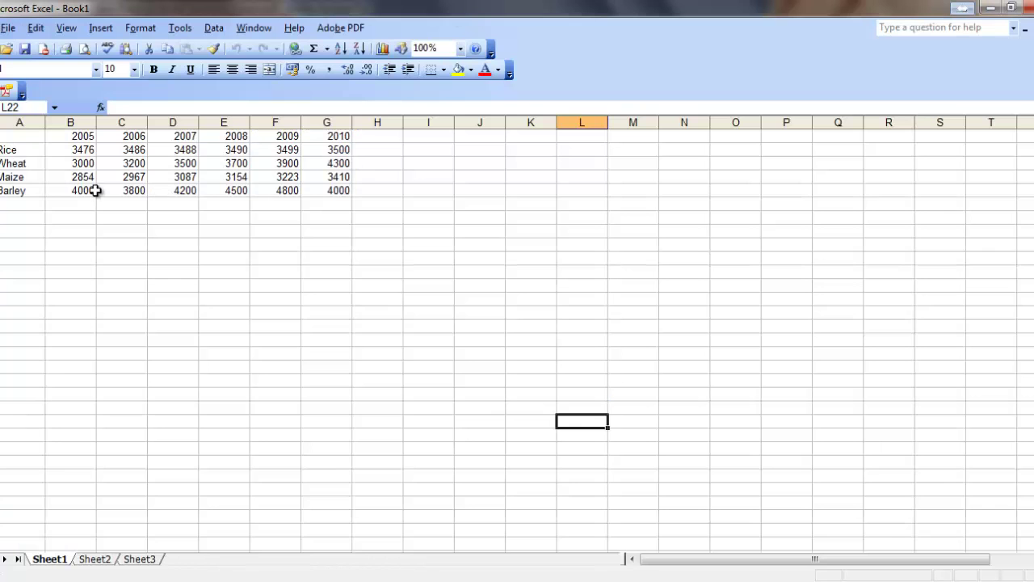
{"action": "left_click_drag", "start_coordinate": [435, 11], "coordinate": [668, 214]}
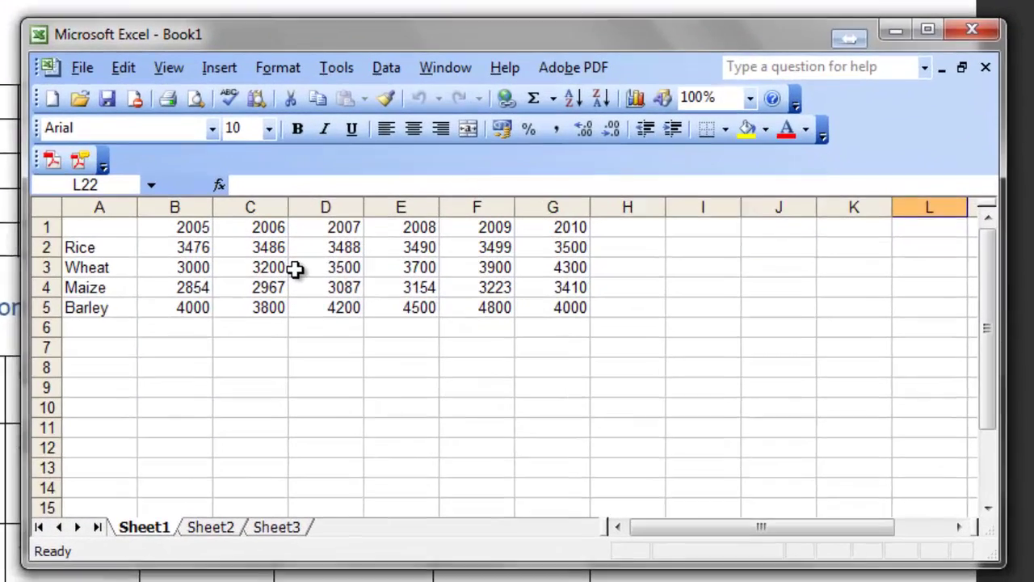
{"action": "left_click", "coordinate": [422, 323]}
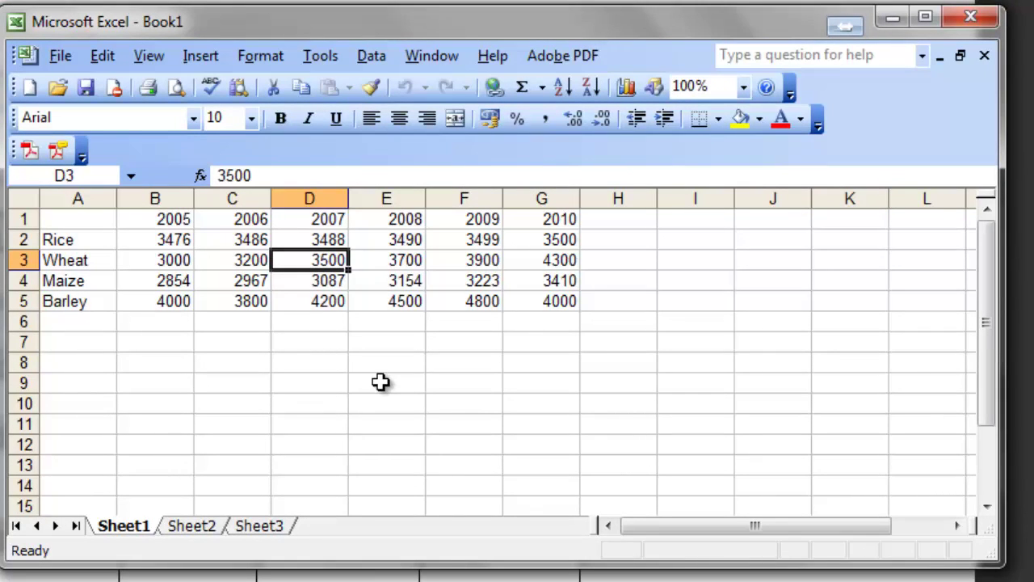
- Start the Chart Wizard for the crop data and move its dialog fully into view
{"action": "left_click", "coordinate": [202, 55]}
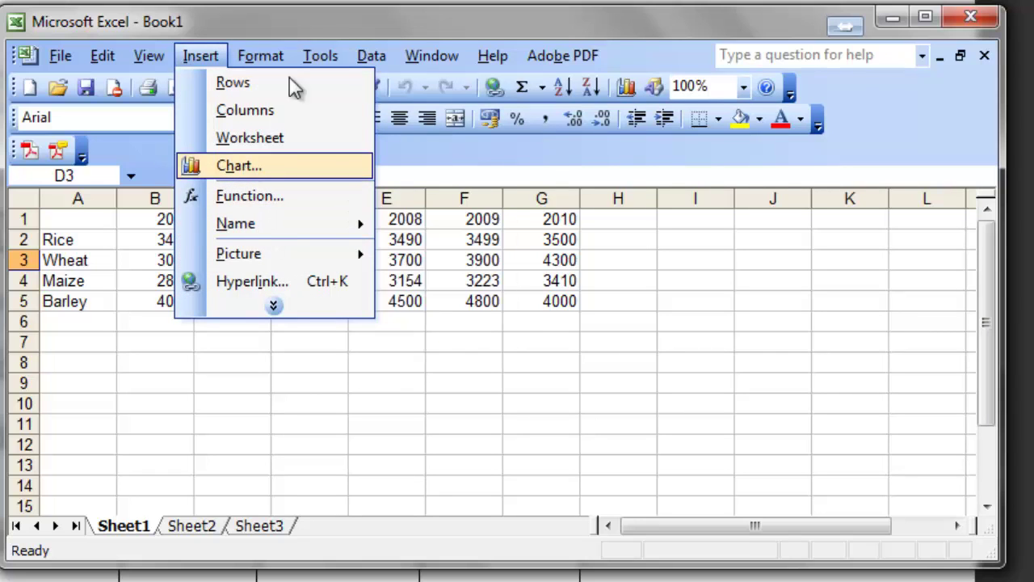
{"action": "left_click", "coordinate": [317, 21]}
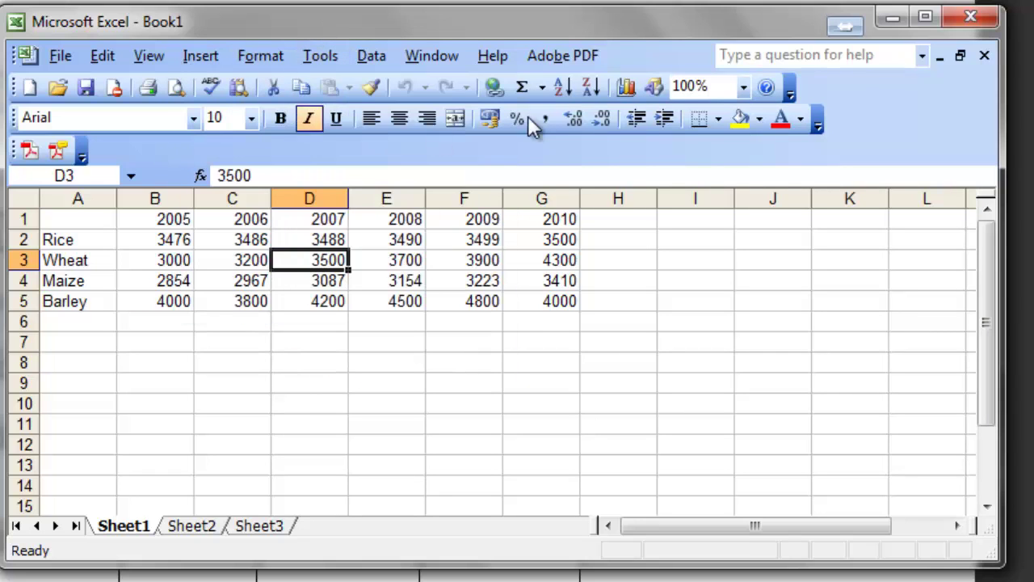
{"action": "left_click", "coordinate": [627, 87]}
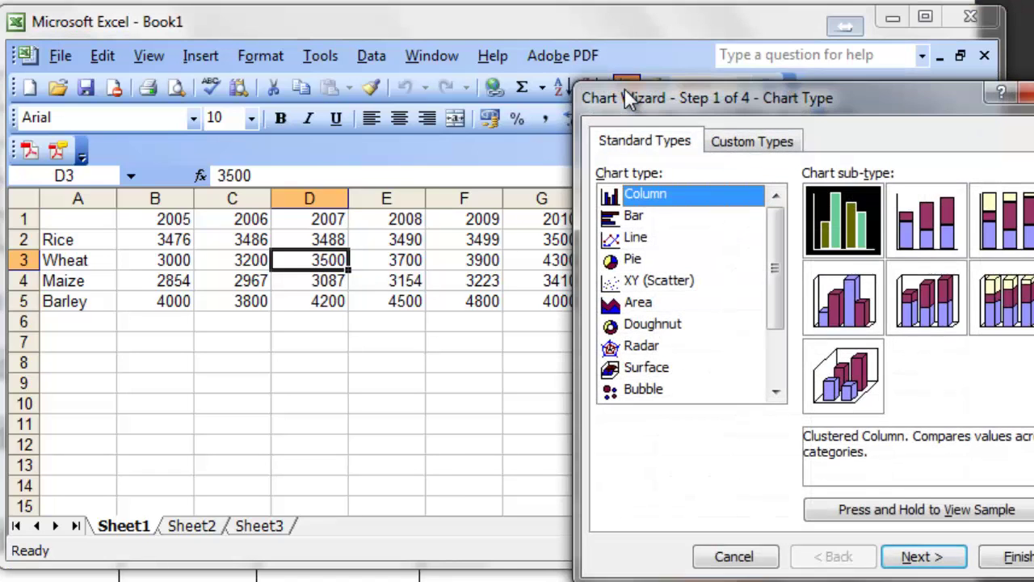
{"action": "left_click_drag", "start_coordinate": [719, 99], "coordinate": [366, 60]}
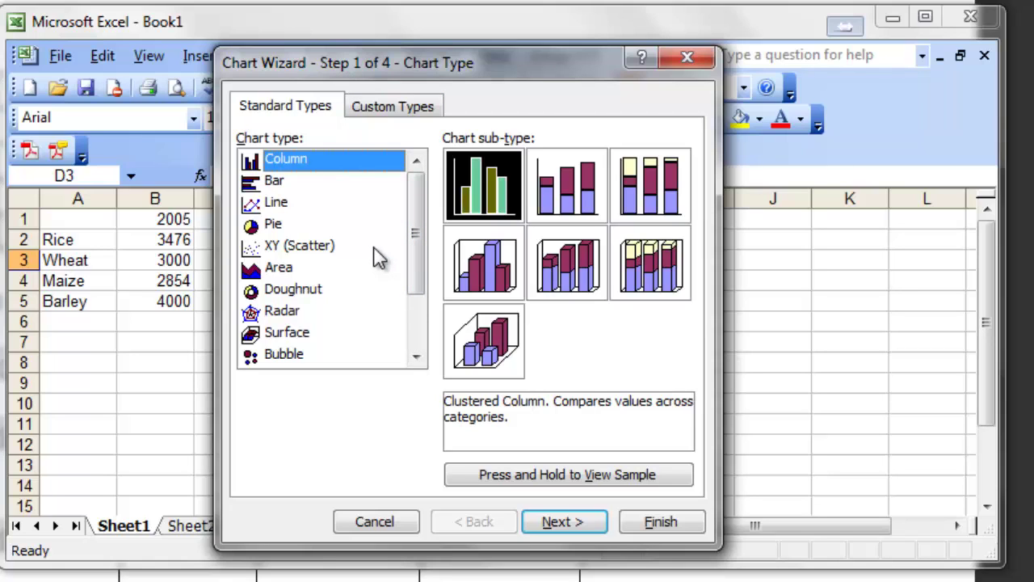
- Choose the Clustered Bar type from the standard chart types, preview its sample and continue to the source data
{"action": "left_click", "coordinate": [394, 107]}
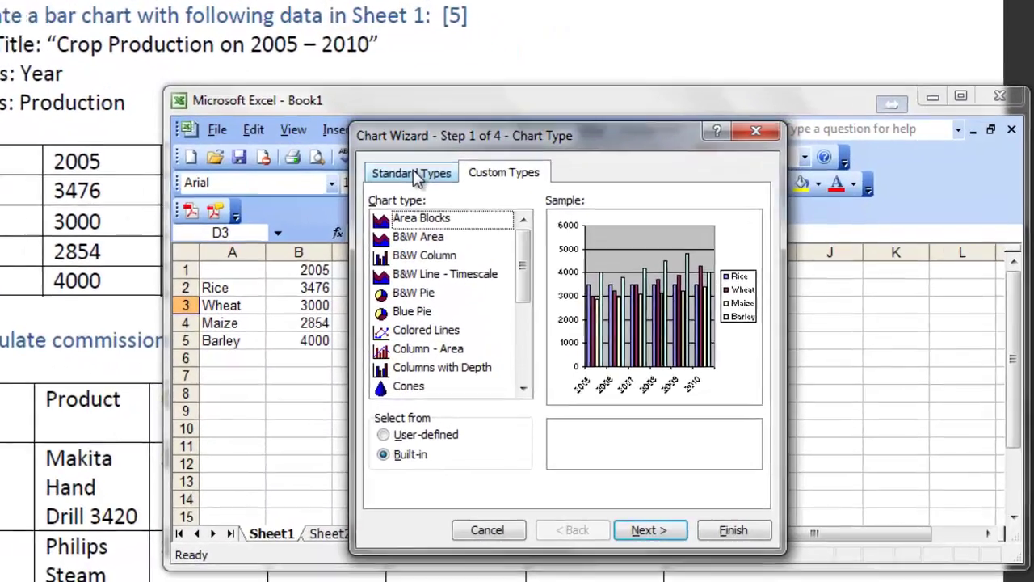
{"action": "left_click", "coordinate": [539, 267]}
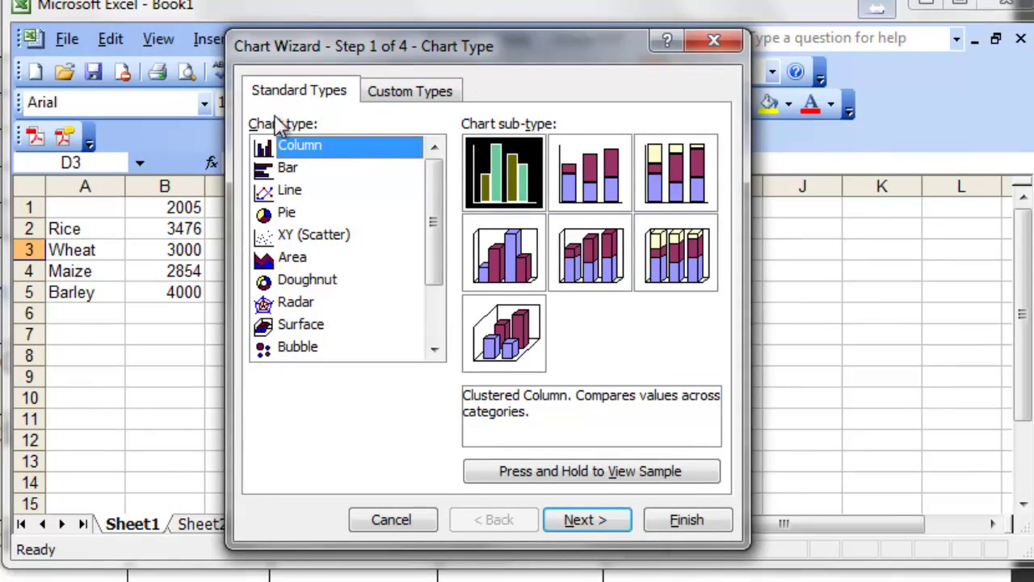
{"action": "left_click", "coordinate": [288, 171]}
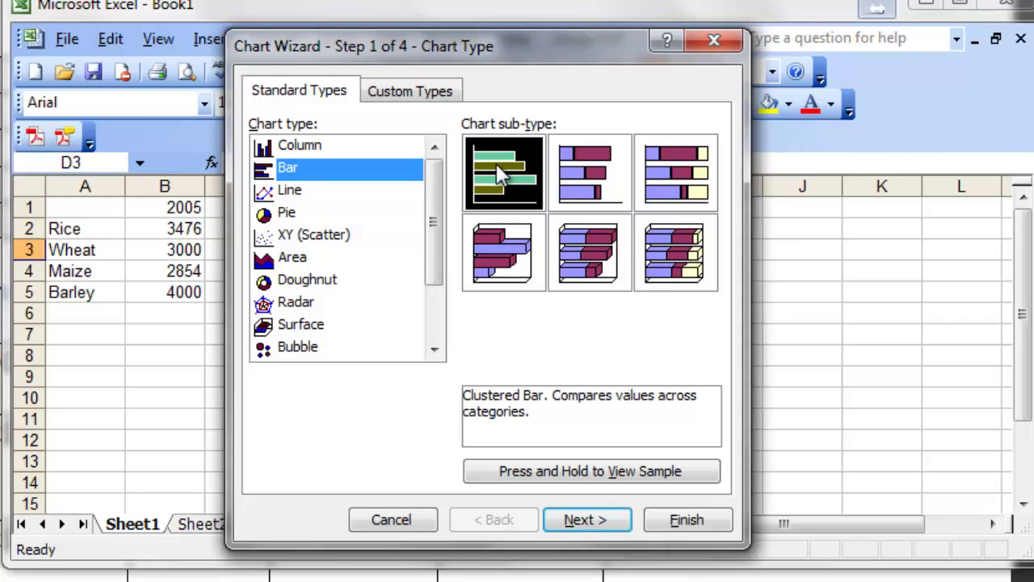
{"action": "left_click", "coordinate": [577, 472]}
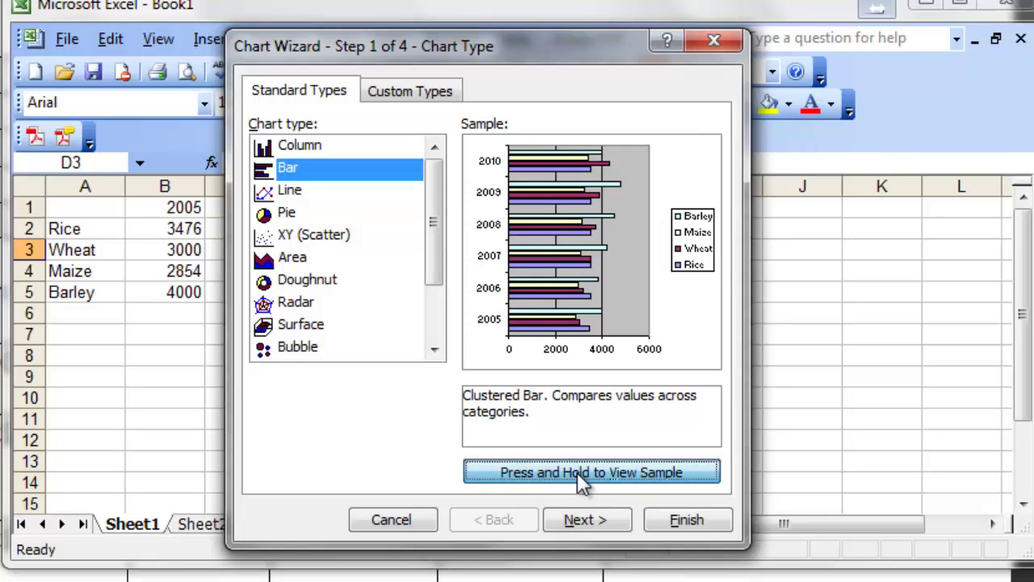
{"action": "left_click_drag", "start_coordinate": [577, 472], "coordinate": [577, 471]}
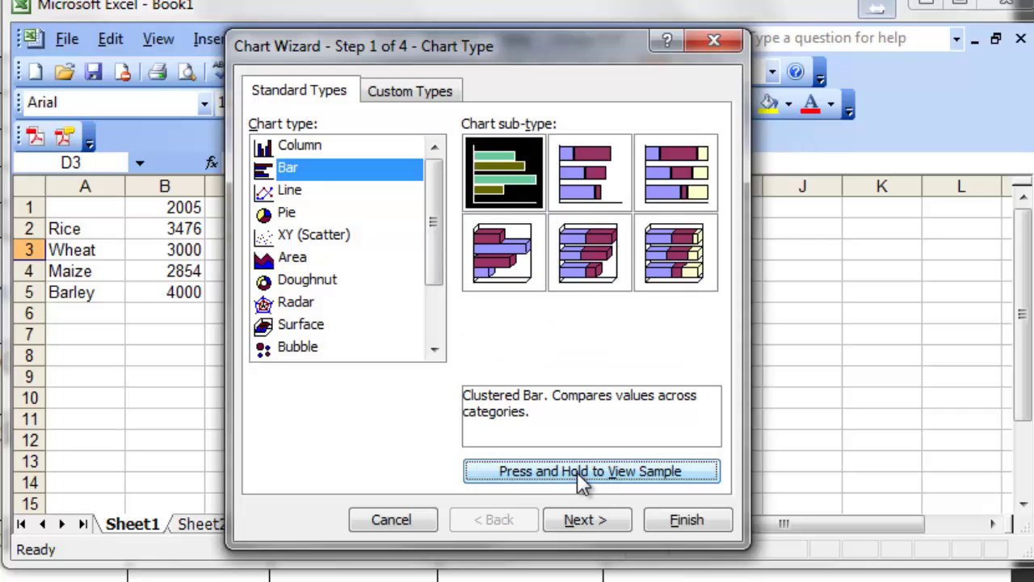
{"action": "left_click", "coordinate": [584, 521]}
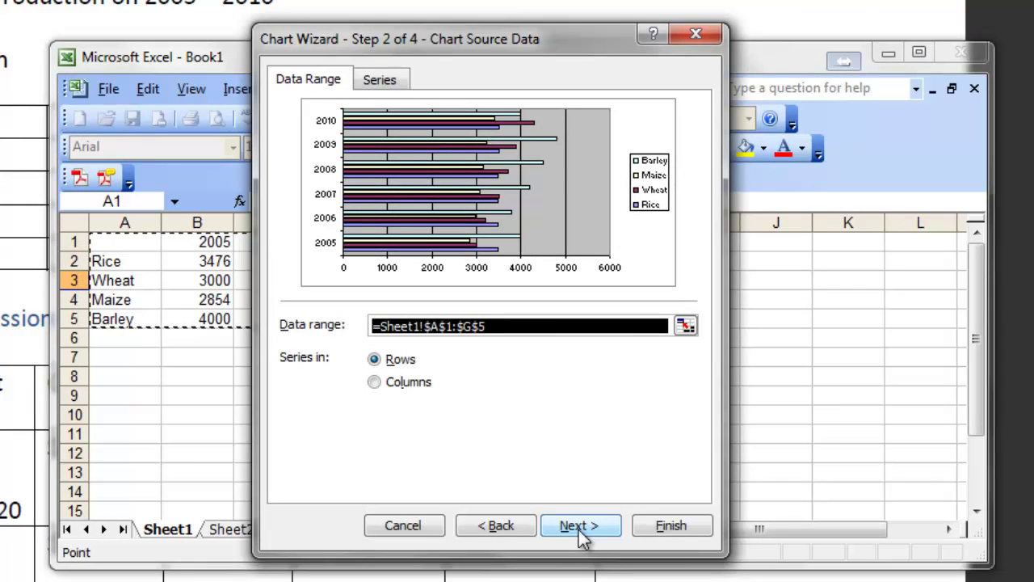
- Examine the chart's series names, values and category axis label ranges against the worksheet data
{"action": "mouse_move", "coordinate": [426, 41]}
{"action": "left_mouse_down"}
{"action": "mouse_move", "coordinate": [783, 59]}
{"action": "mouse_move", "coordinate": [764, 411]}
{"action": "mouse_move", "coordinate": [723, 393]}
{"action": "mouse_move", "coordinate": [687, 289]}
{"action": "mouse_move", "coordinate": [459, 11]}
{"action": "mouse_move", "coordinate": [426, 38]}
{"action": "mouse_move", "coordinate": [426, 53]}
{"action": "left_mouse_up"}
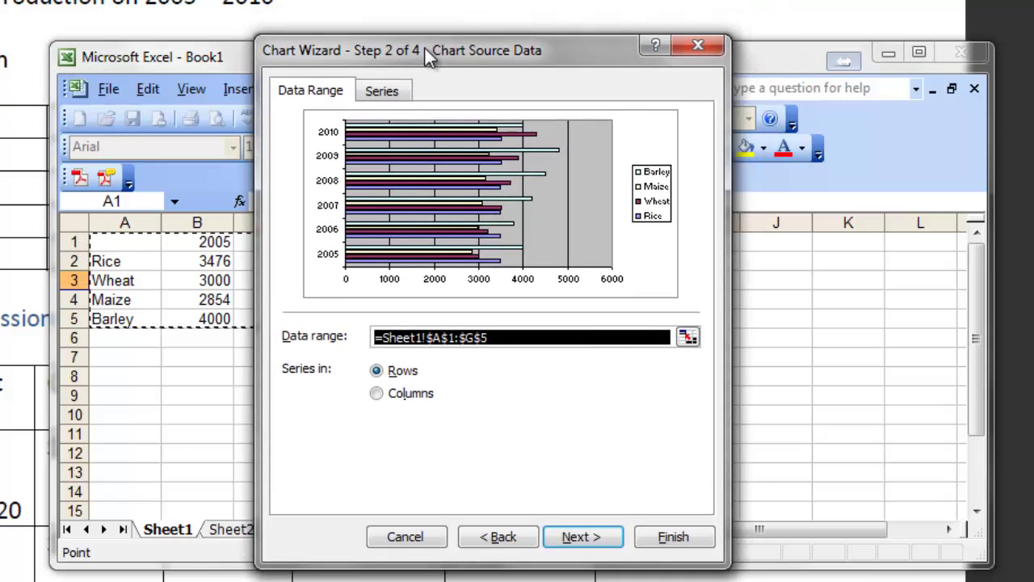
{"action": "left_click", "coordinate": [385, 91]}
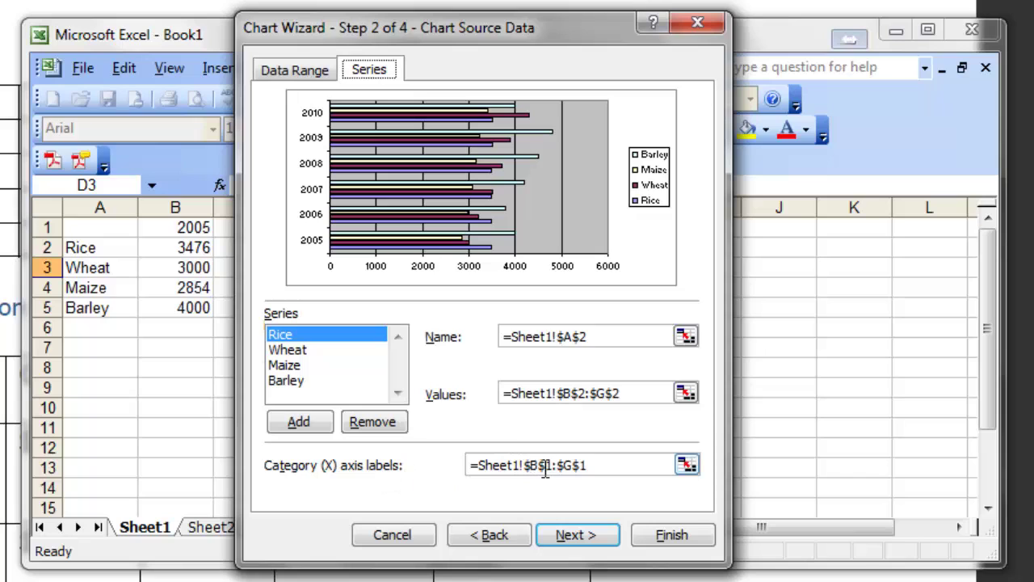
{"action": "left_click", "coordinate": [602, 464]}
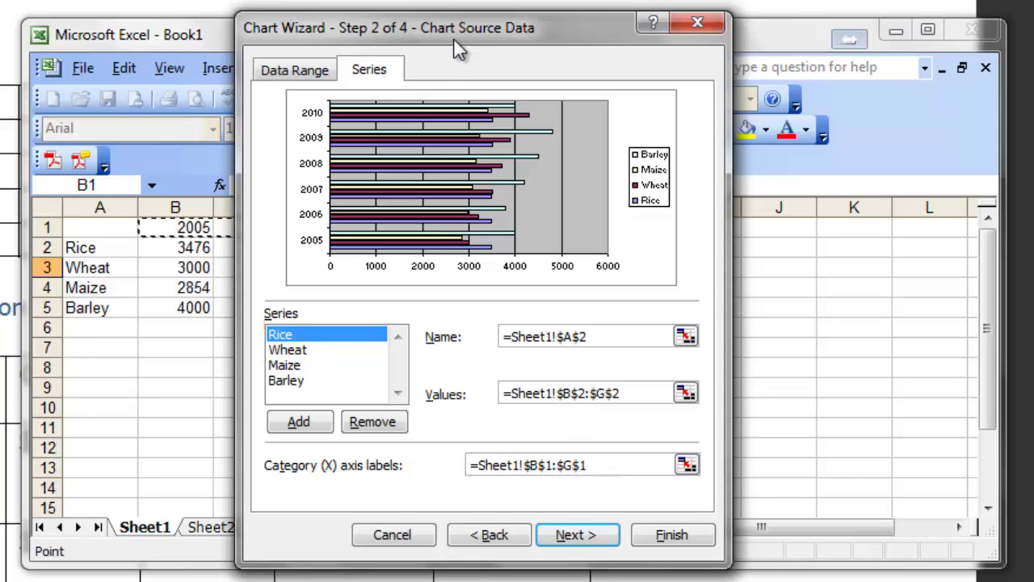
{"action": "left_click_drag", "start_coordinate": [461, 26], "coordinate": [486, 303]}
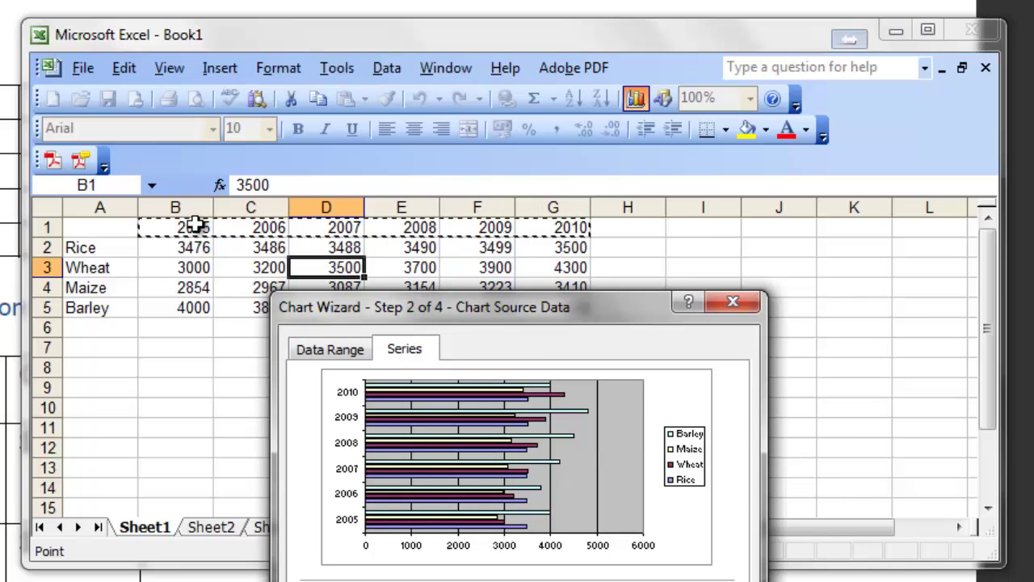
{"action": "left_click_drag", "start_coordinate": [500, 303], "coordinate": [501, 91]}
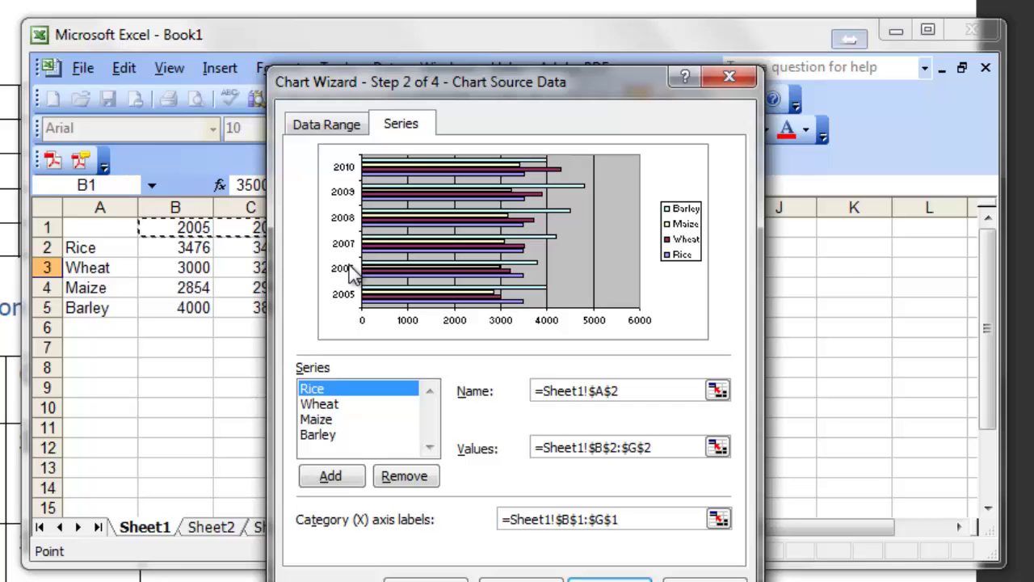
{"action": "left_click_drag", "start_coordinate": [439, 81], "coordinate": [432, 13]}
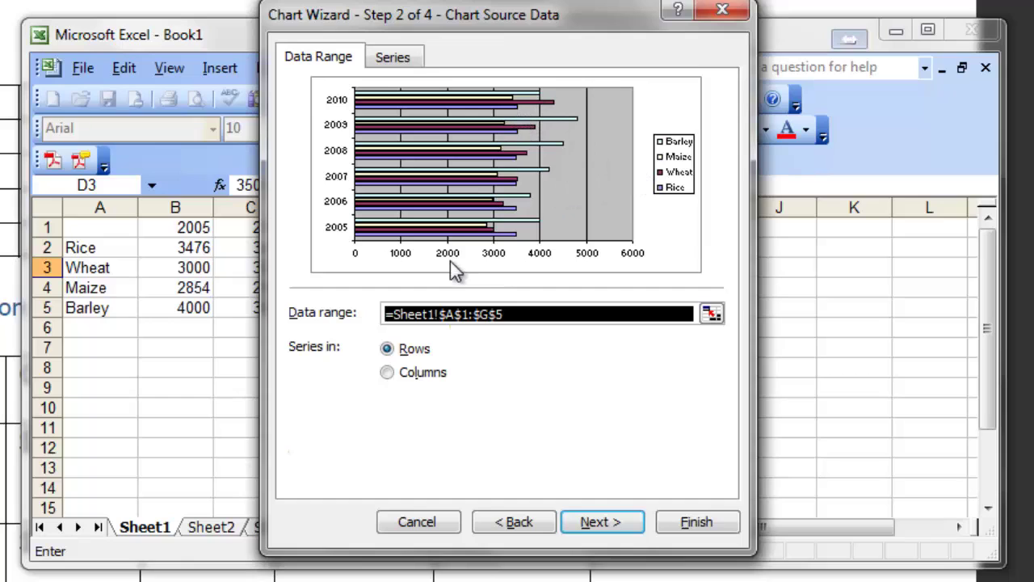
- Compare plotting the series in columns, set them back to Rows and continue to the chart options
{"action": "left_click", "coordinate": [388, 373]}
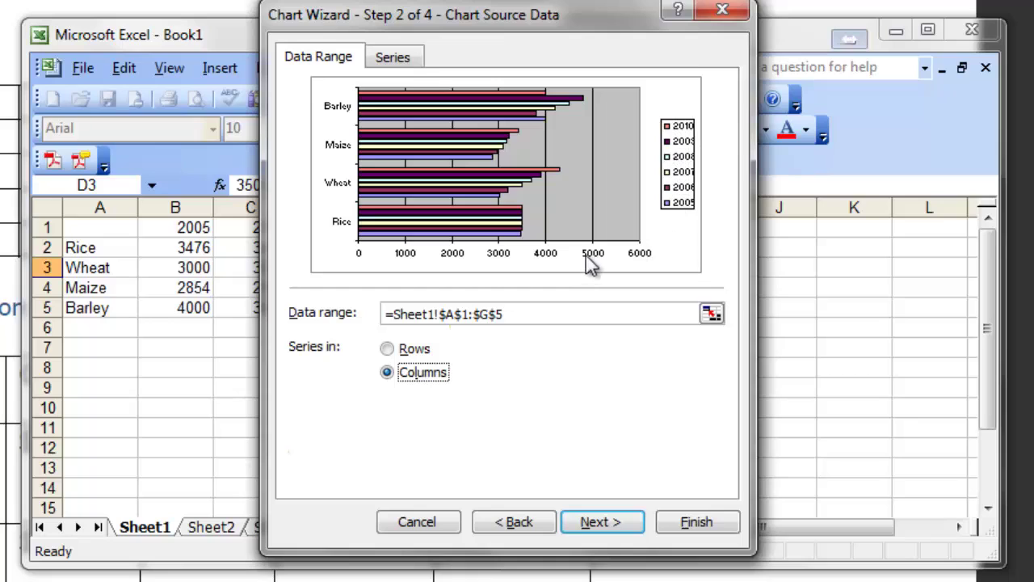
{"action": "left_click", "coordinate": [389, 350]}
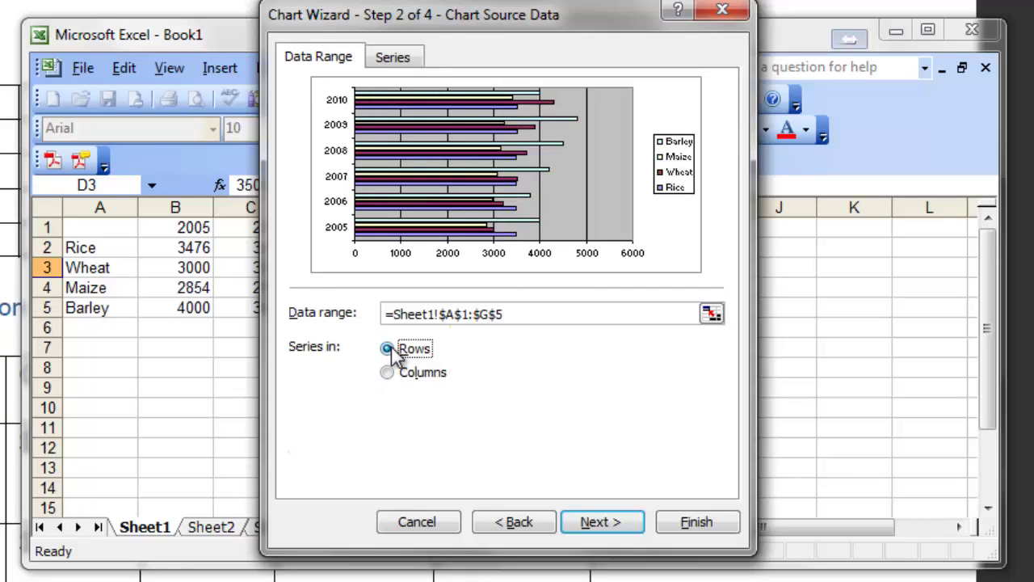
{"action": "left_click", "coordinate": [611, 521]}
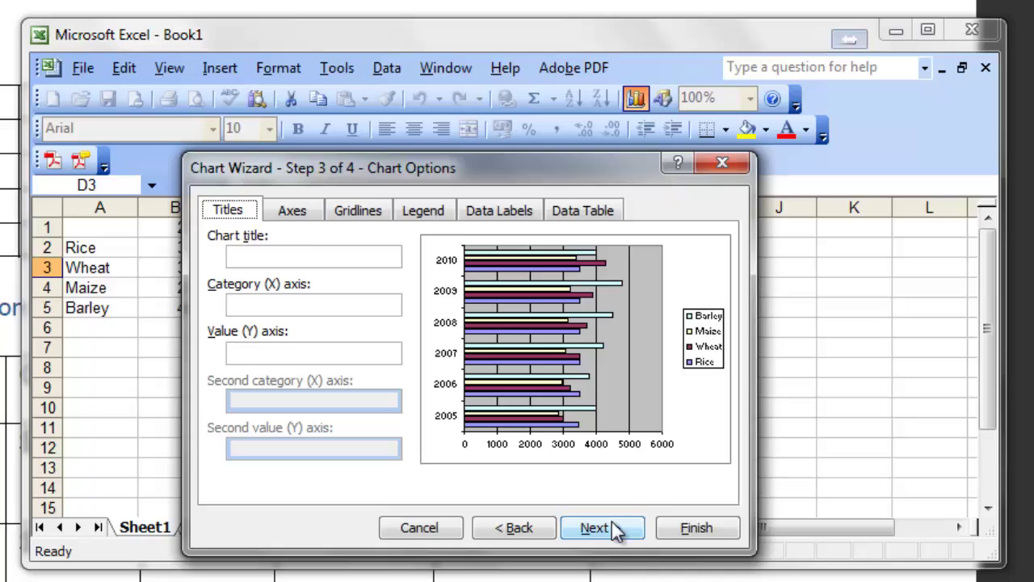
- Set the chart title to "Crop Production on 2005 - 2010"
{"action": "left_click", "coordinate": [269, 257]}
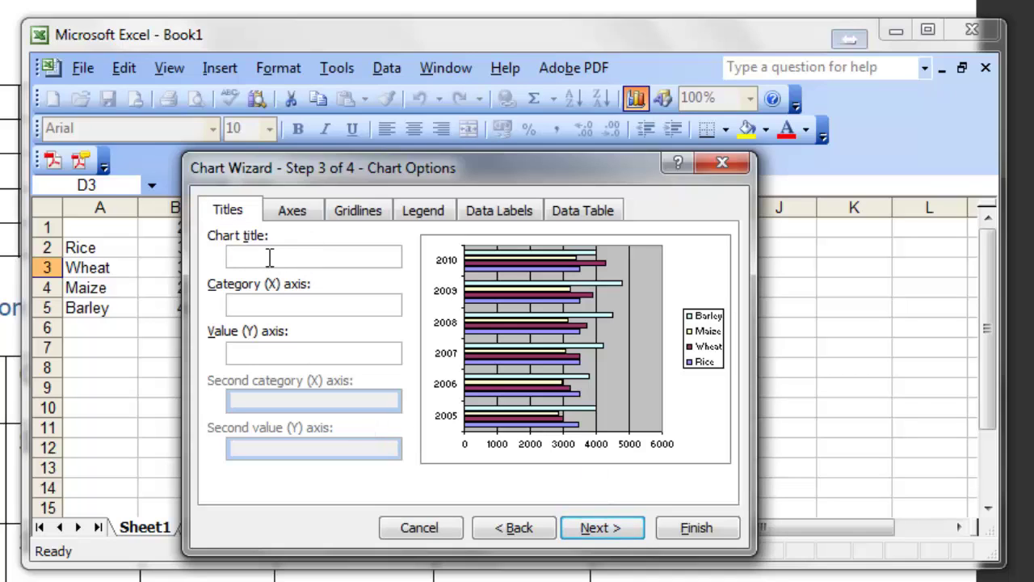
{"action": "type", "text": "Crop Production f"}
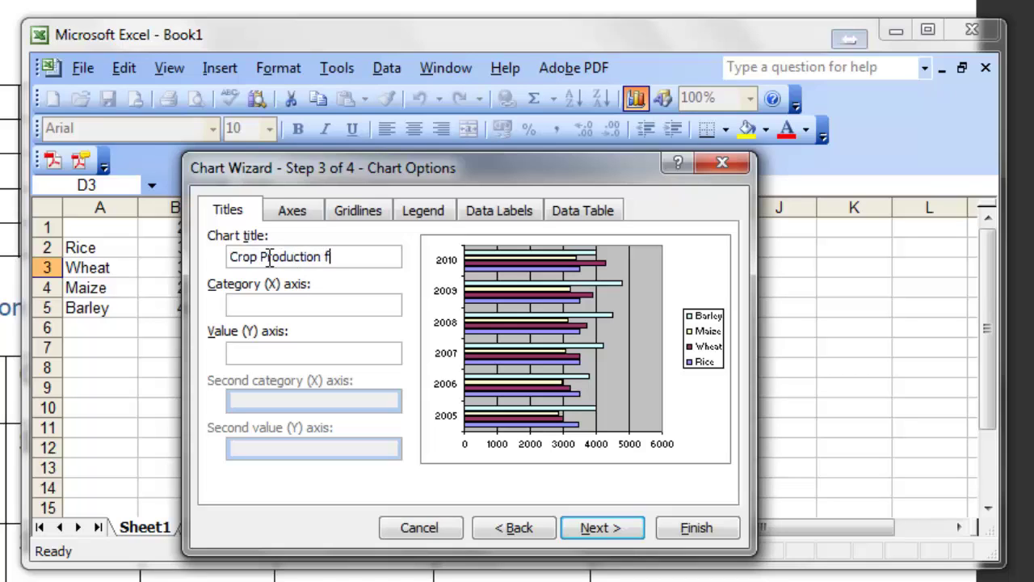
{"action": "key", "text": "BackSpace"}
{"action": "type", "text": "on 2005 - 2010"}
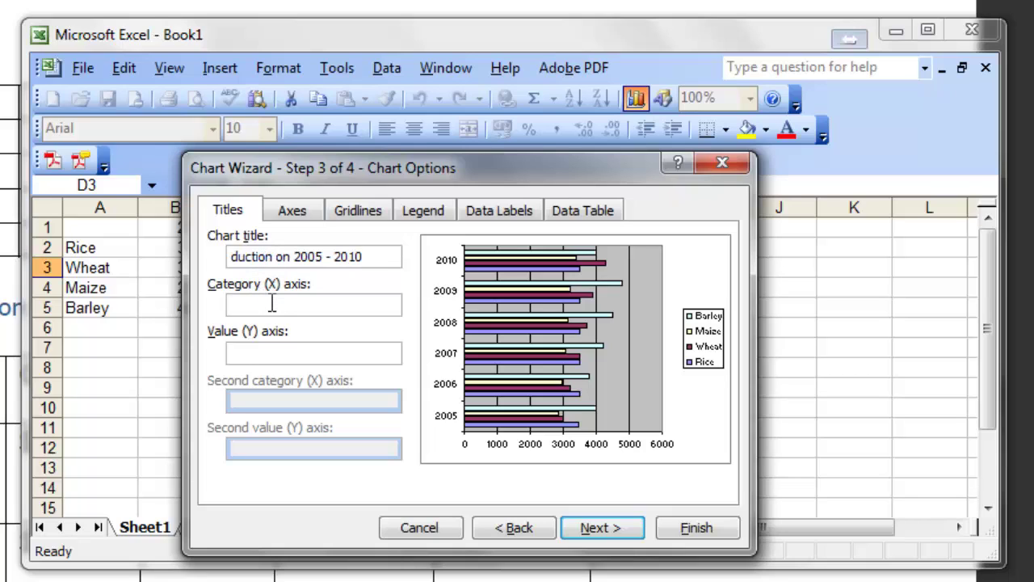
- Title the category (X) axis "Year" and the value (Y) axis "Production"
{"action": "left_click", "coordinate": [273, 304]}
{"action": "type", "text": "Year"}
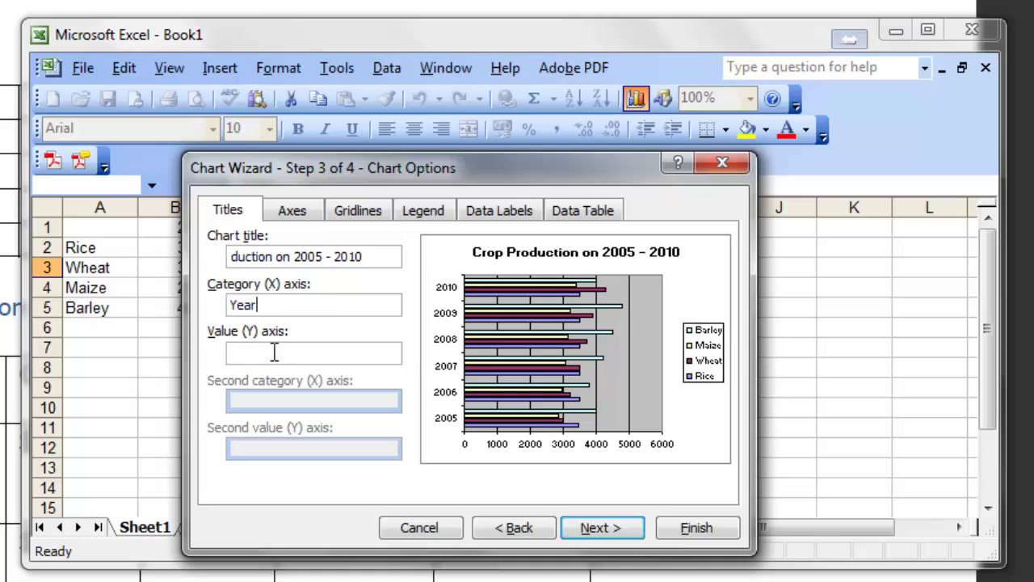
{"action": "left_click", "coordinate": [275, 352]}
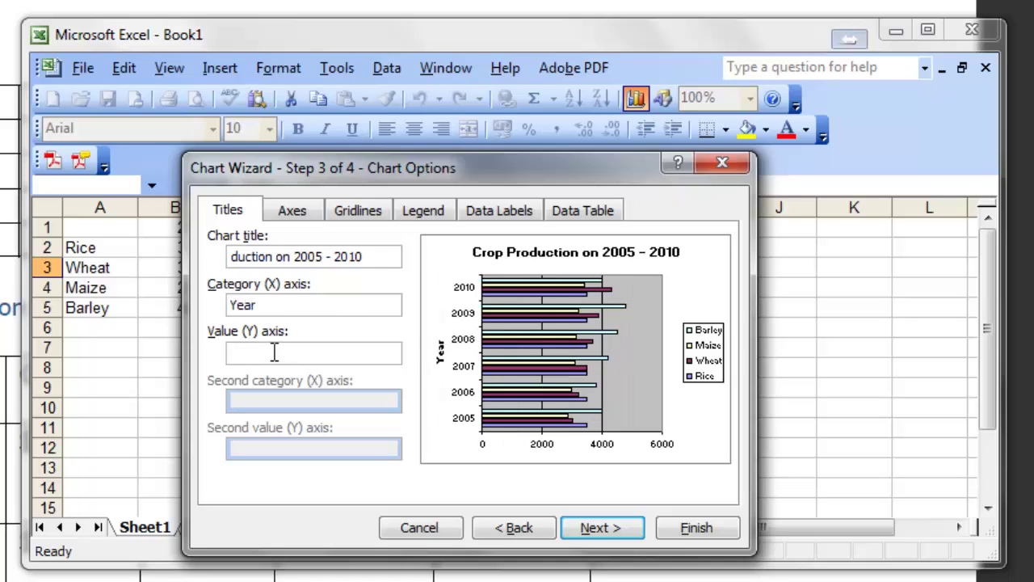
{"action": "type", "text": "Production"}
{"action": "left_click", "coordinate": [370, 310]}
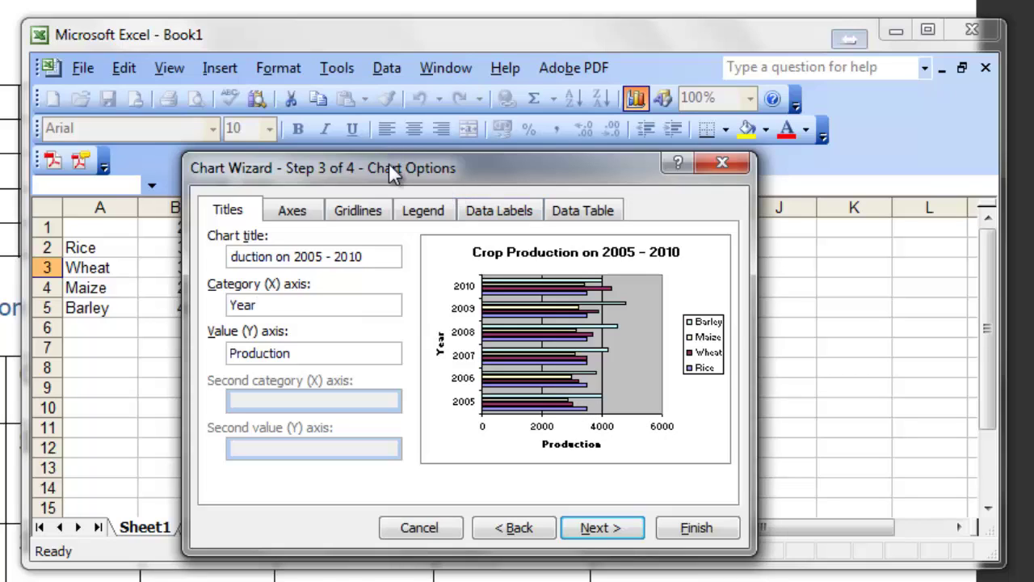
- Try the chart without the value (Y) axis and restore the axis
{"action": "left_click", "coordinate": [292, 211]}
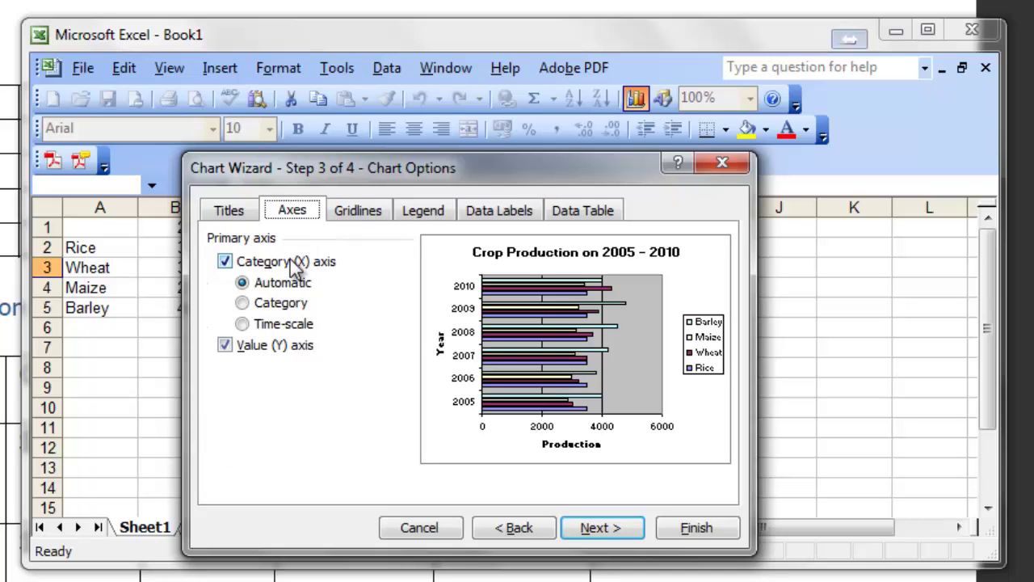
{"action": "left_click", "coordinate": [224, 346]}
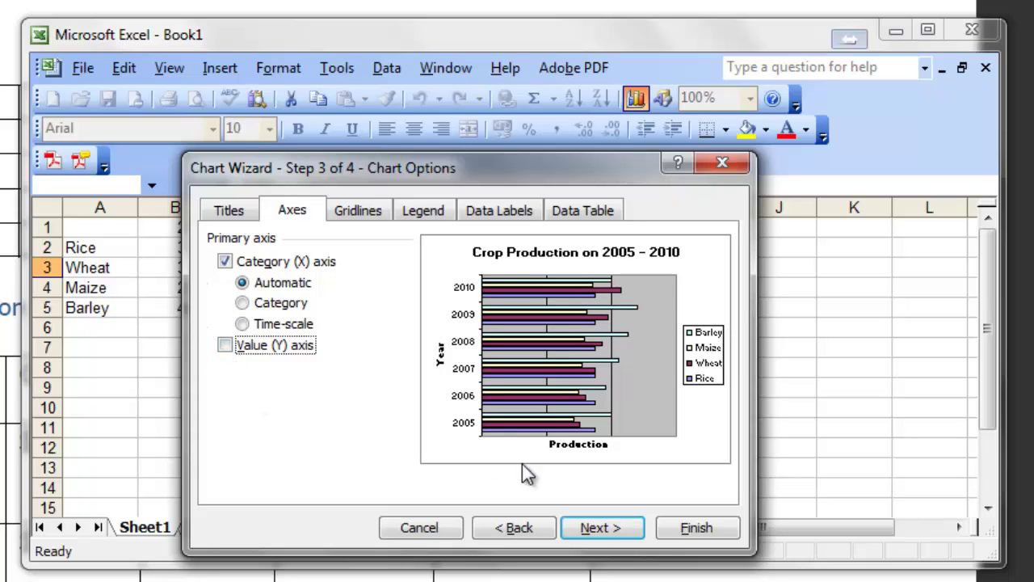
{"action": "left_click", "coordinate": [224, 348]}
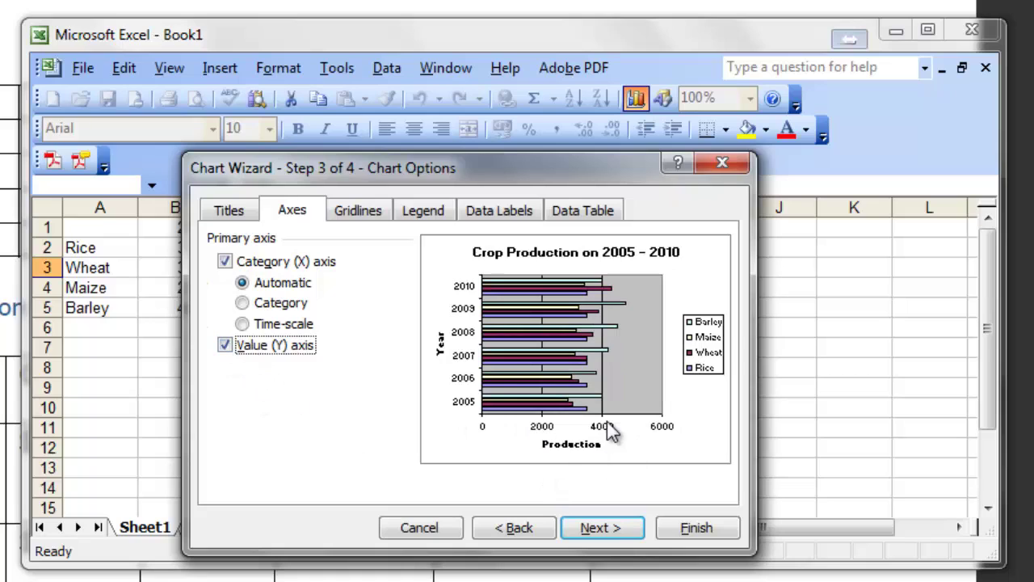
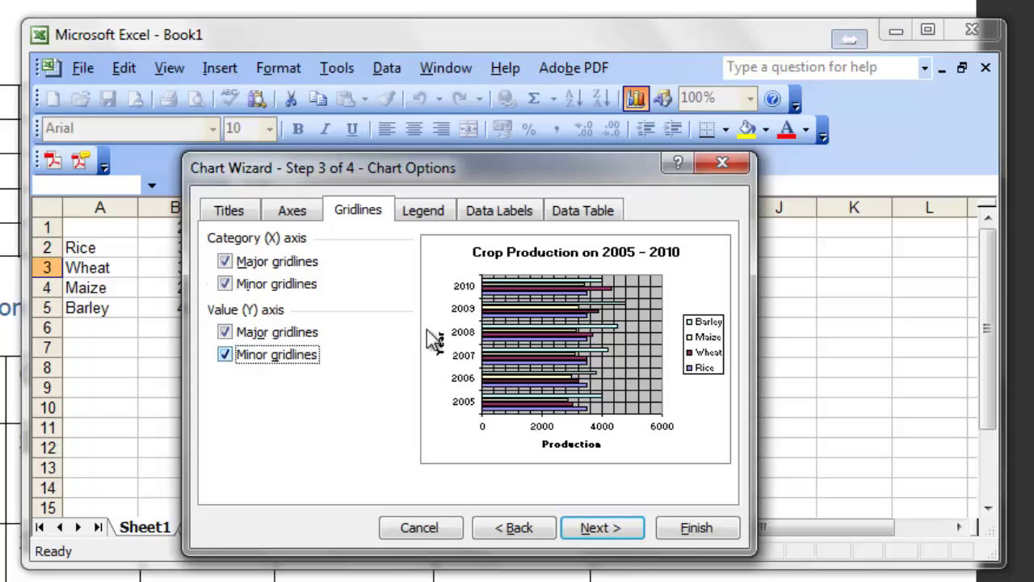
- Turn off the value axis minor gridlines and the category axis minor and major gridlines
{"action": "left_click", "coordinate": [225, 354]}
{"action": "left_click", "coordinate": [226, 283]}
{"action": "left_click", "coordinate": [225, 261]}
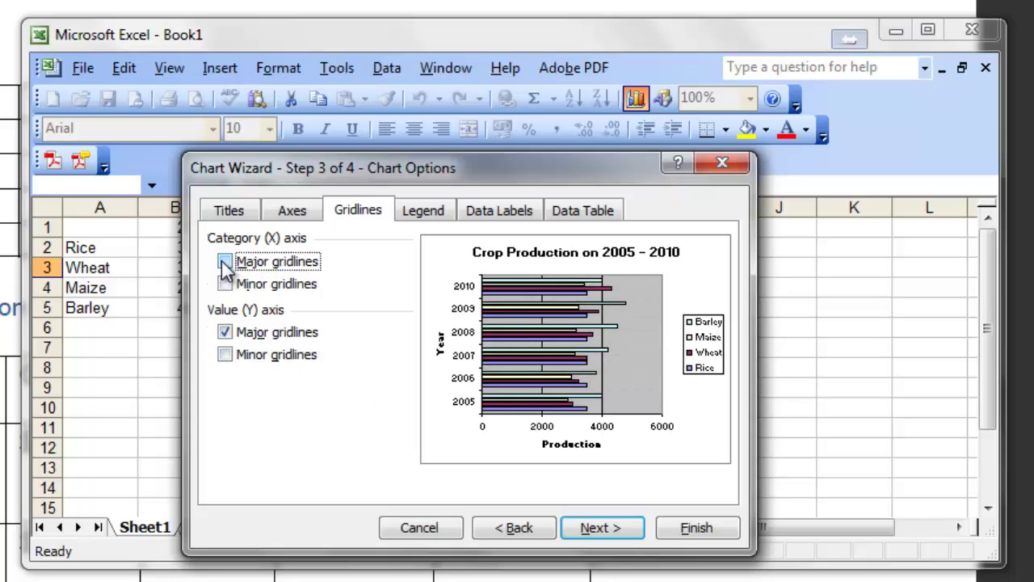
- Try the chart without its legend and restore the legend
{"action": "left_click", "coordinate": [422, 215]}
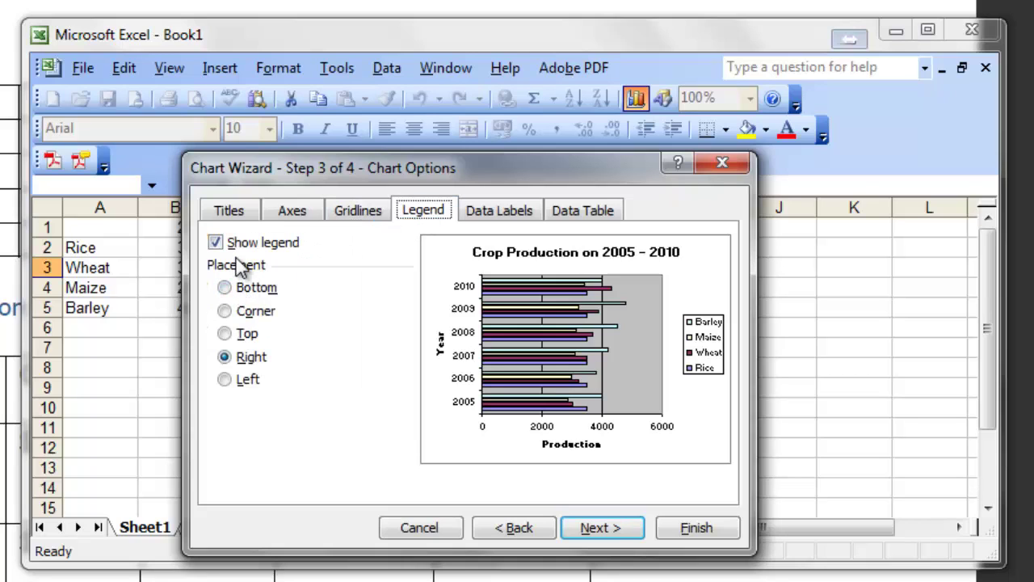
{"action": "left_click", "coordinate": [215, 242]}
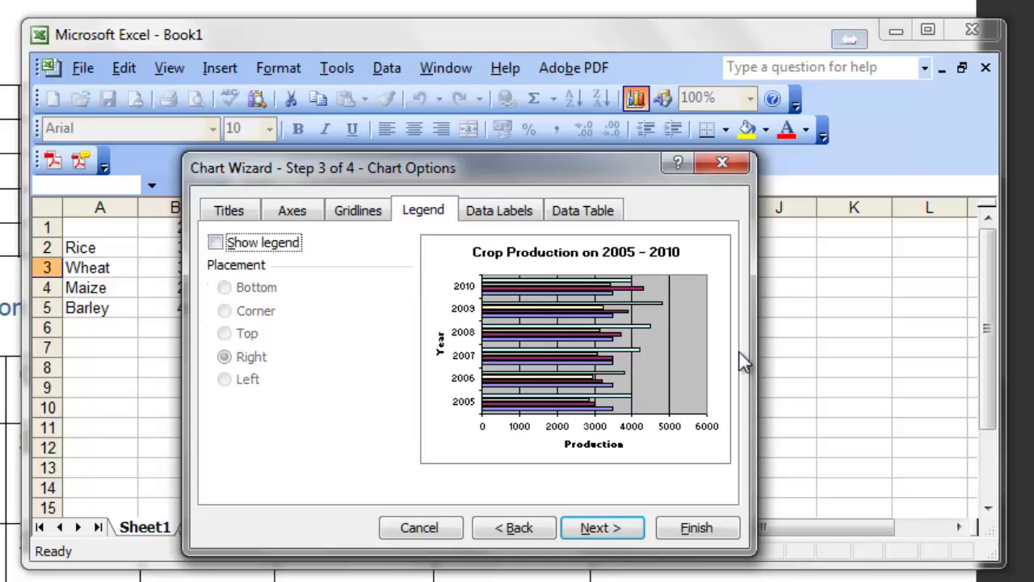
{"action": "left_click", "coordinate": [215, 242]}
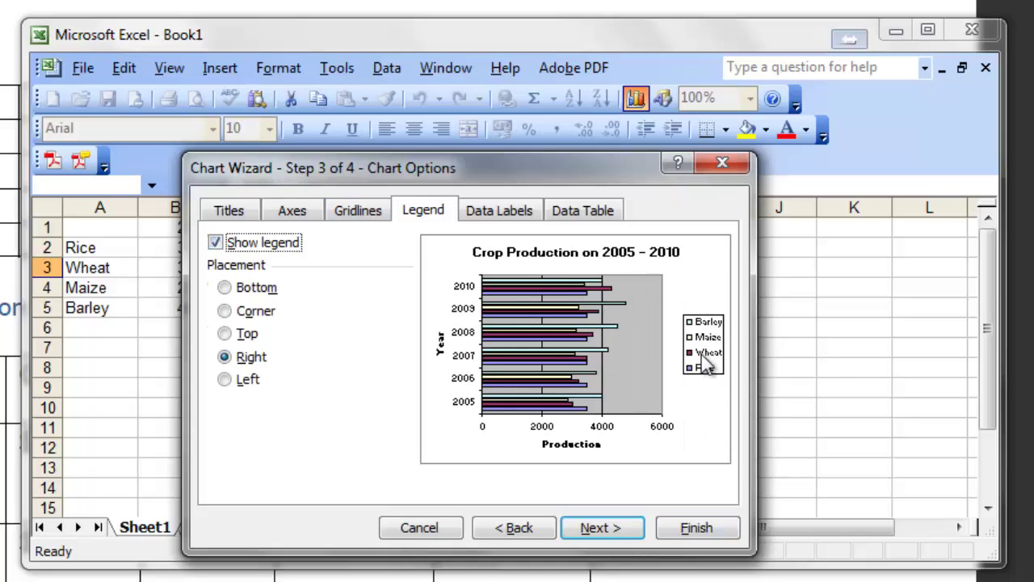
{"action": "left_click", "coordinate": [244, 245]}
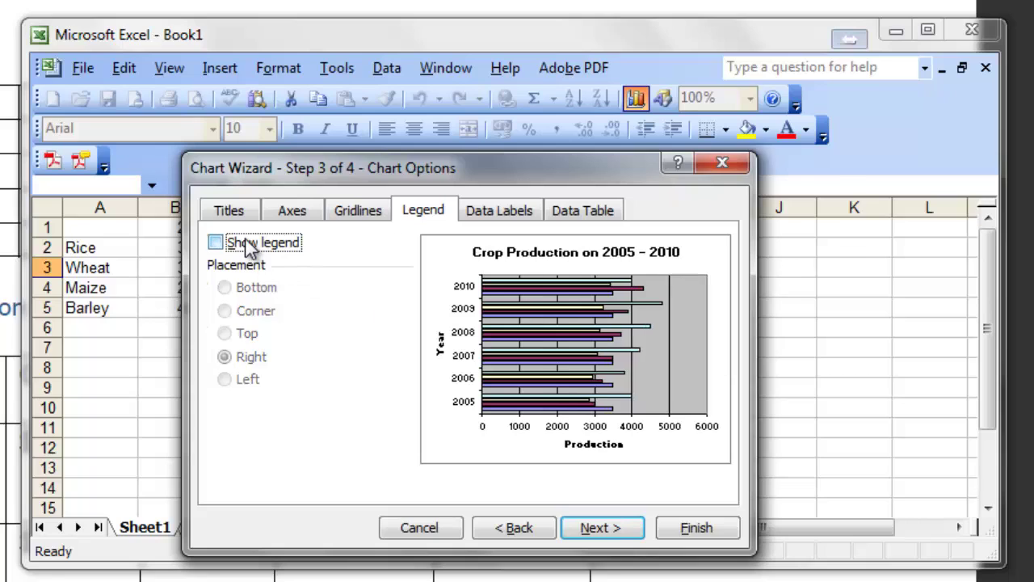
{"action": "left_click", "coordinate": [244, 245]}
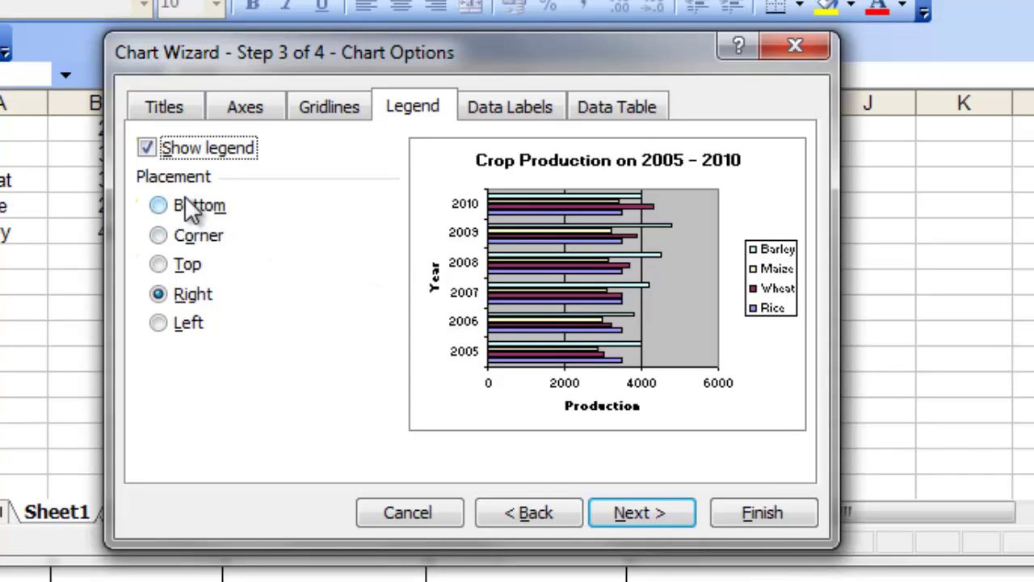
- Try the corner, top, right and left legend placements and place the legend at the bottom of the chart
{"action": "left_click", "coordinate": [159, 206]}
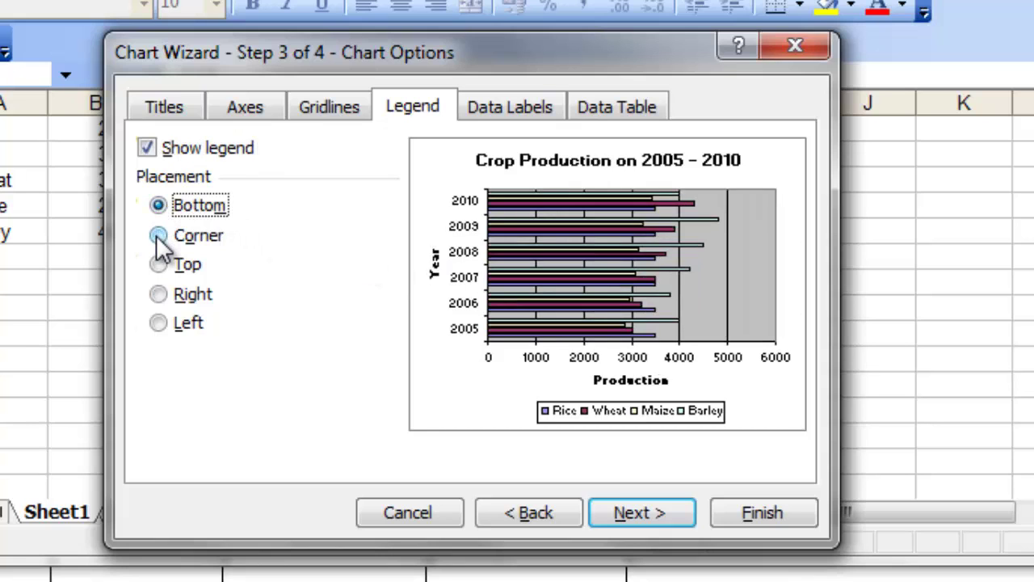
{"action": "left_click", "coordinate": [158, 235]}
{"action": "left_click", "coordinate": [159, 265]}
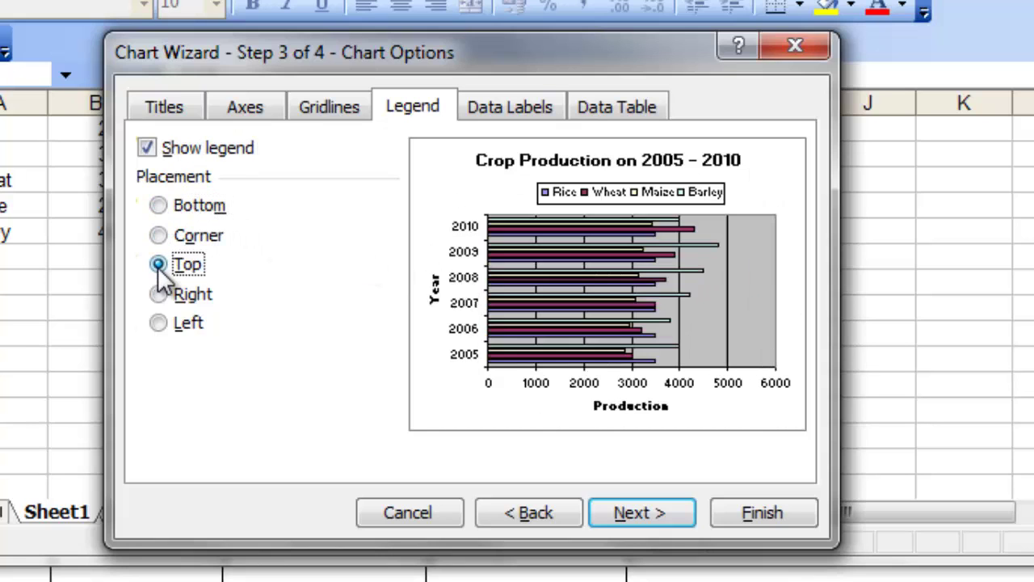
{"action": "left_click", "coordinate": [159, 294]}
{"action": "left_click", "coordinate": [159, 323]}
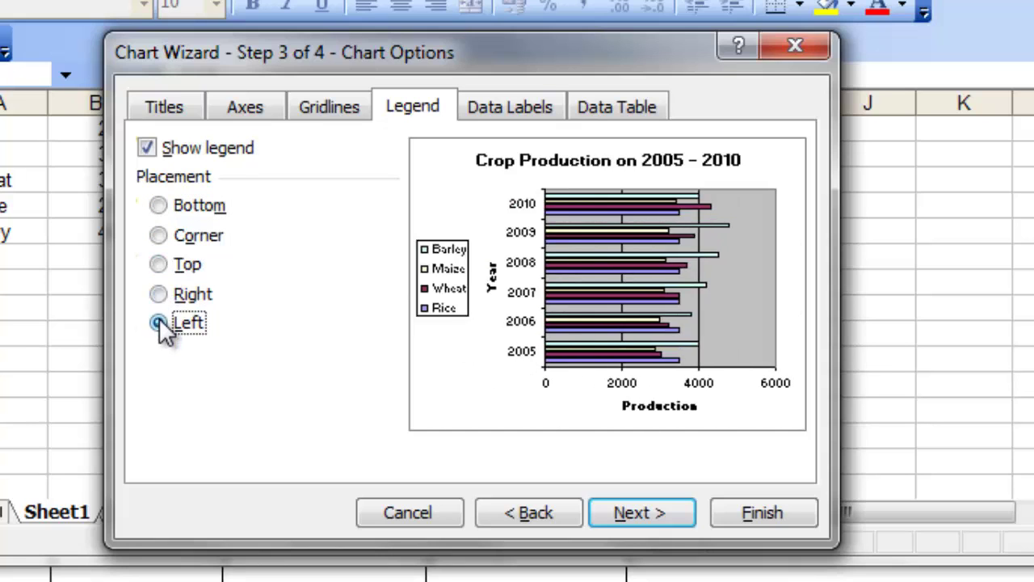
{"action": "left_click", "coordinate": [159, 206]}
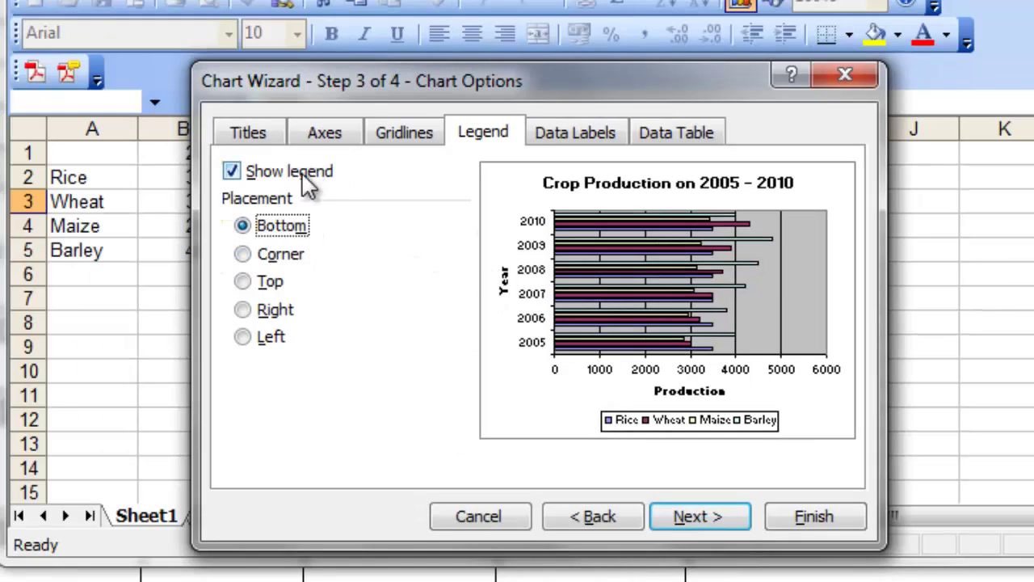
- Try series name, category name and value data labels on the bars one at a time, turning each off again
{"action": "left_click", "coordinate": [588, 129]}
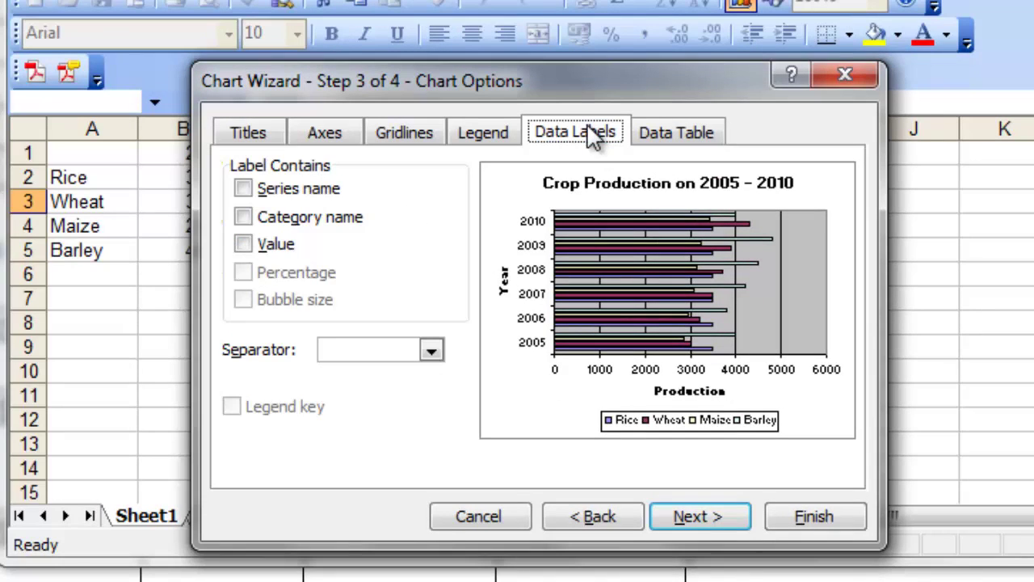
{"action": "left_click", "coordinate": [243, 188]}
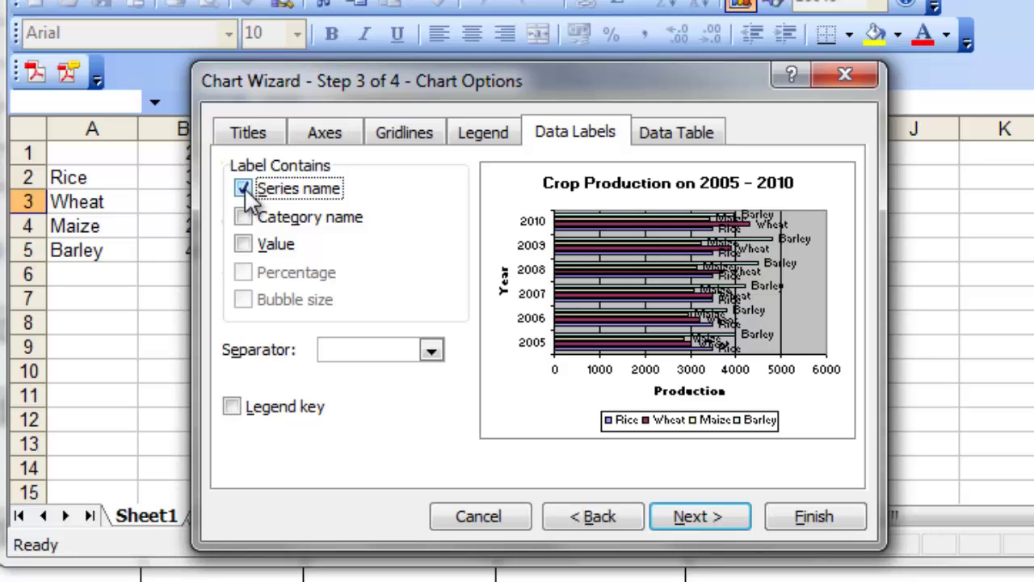
{"action": "left_click", "coordinate": [245, 190]}
{"action": "left_click", "coordinate": [244, 217]}
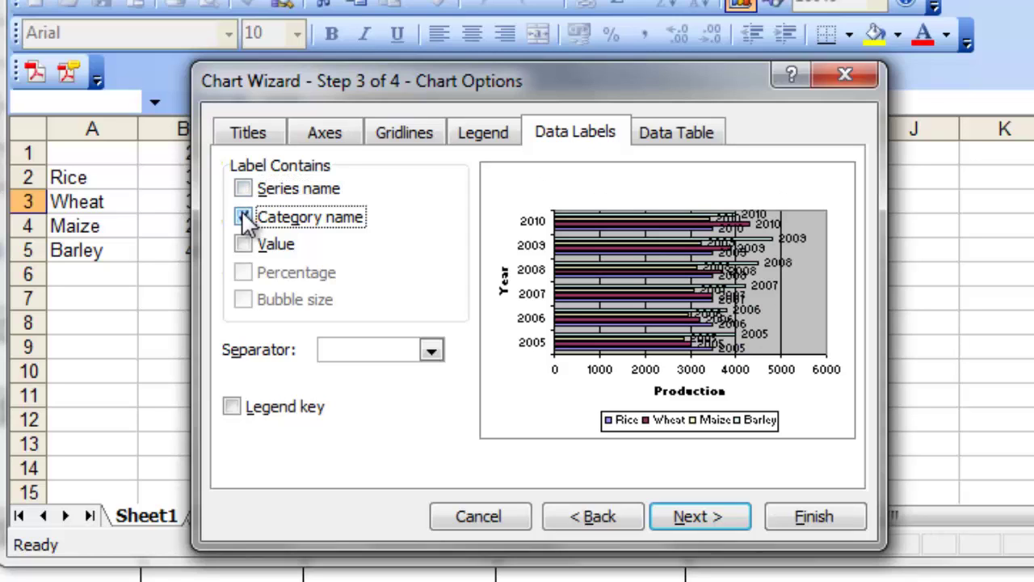
{"action": "left_click", "coordinate": [243, 217]}
{"action": "left_click", "coordinate": [243, 244]}
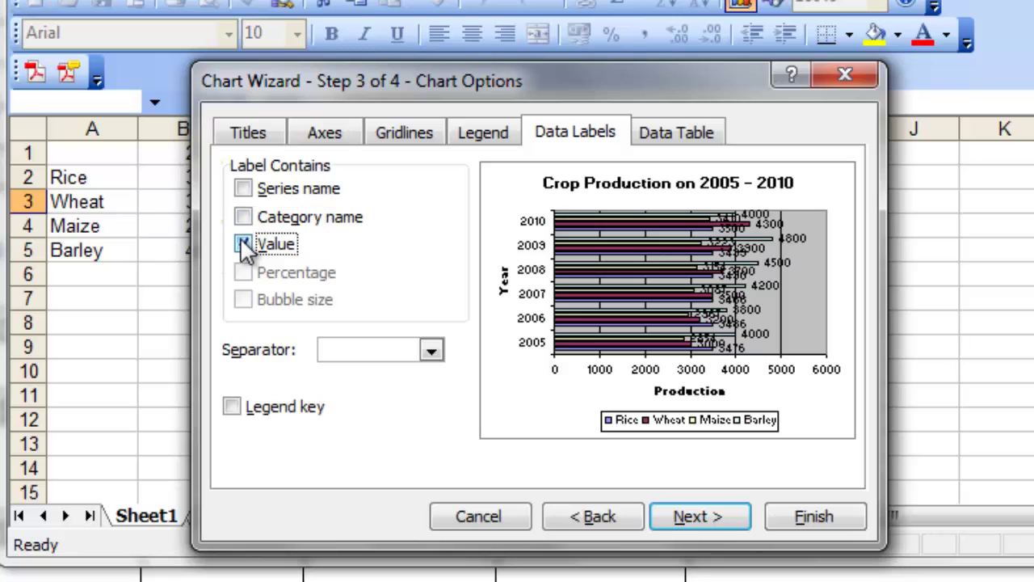
{"action": "left_click", "coordinate": [243, 244]}
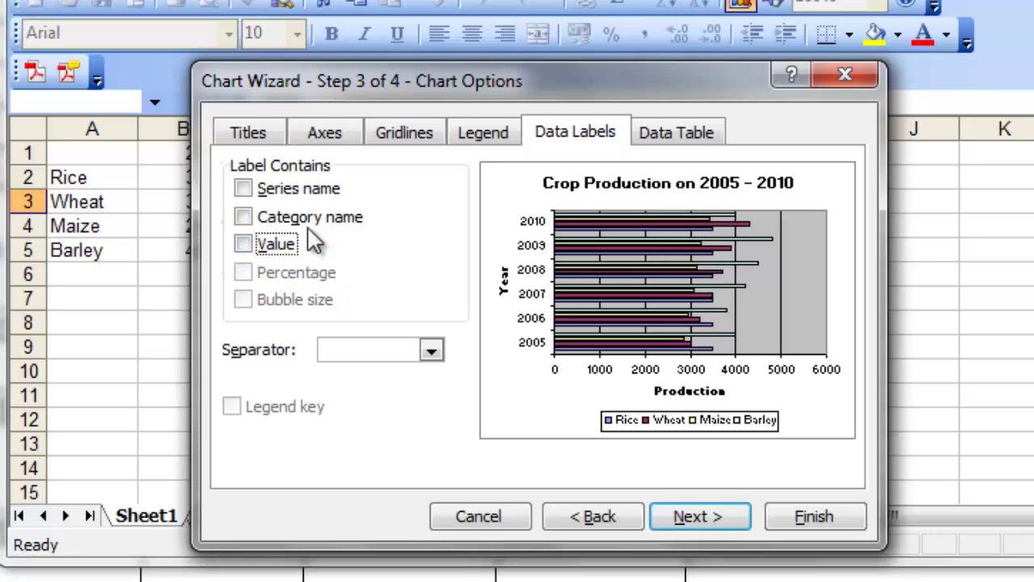
- Try the chart with a data table and turn the data table off again
{"action": "left_click", "coordinate": [698, 138]}
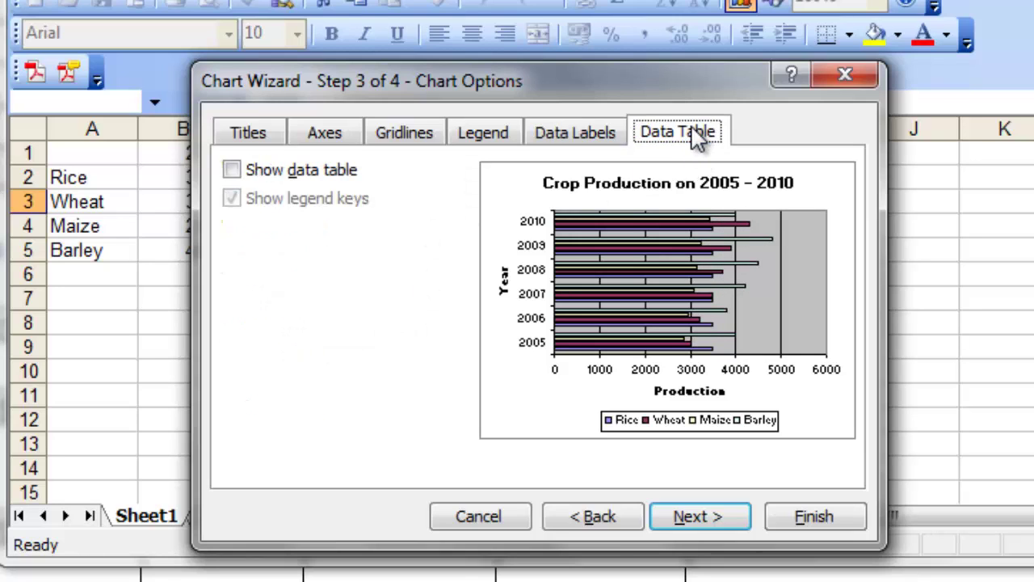
{"action": "left_click", "coordinate": [232, 170]}
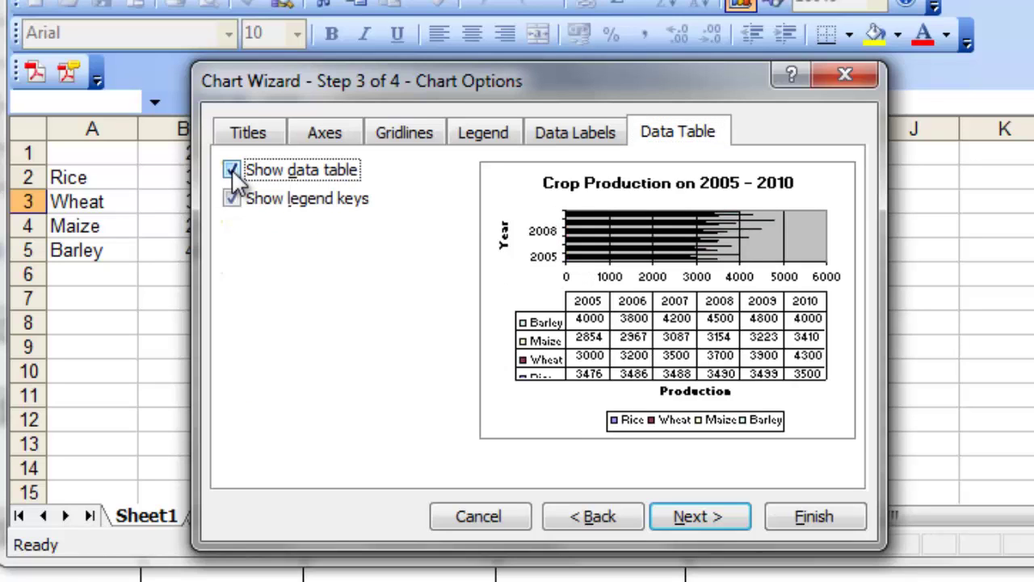
{"action": "left_click", "coordinate": [231, 171]}
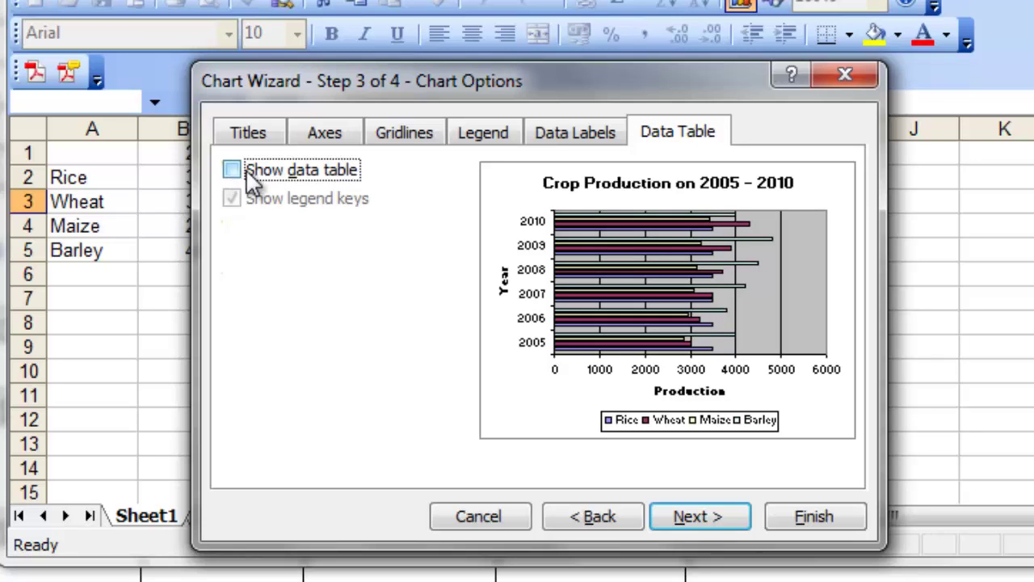
- Review the chart titles and finish the chart as an object in Sheet1
{"action": "left_click", "coordinate": [266, 130]}
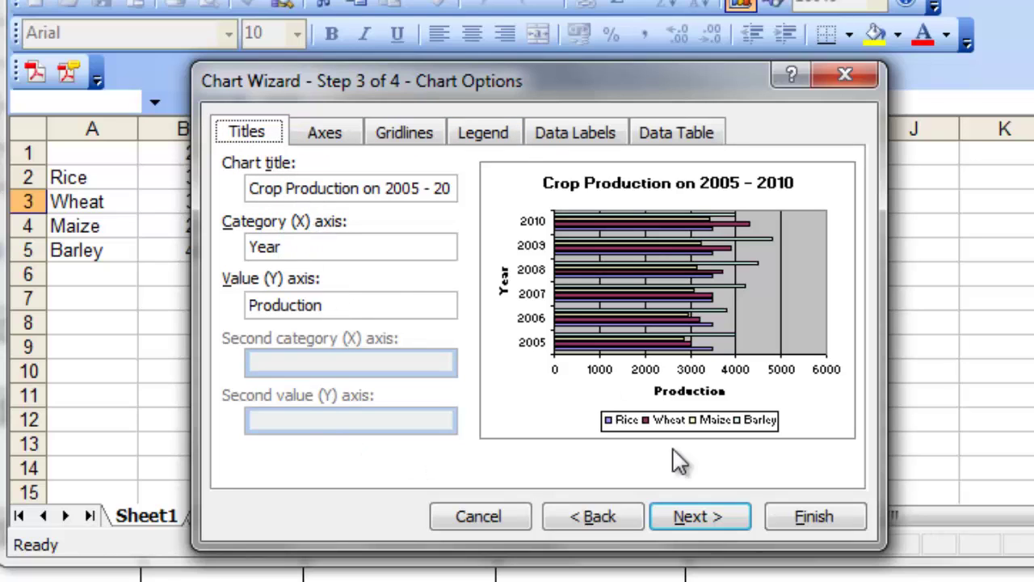
{"action": "left_click", "coordinate": [713, 510]}
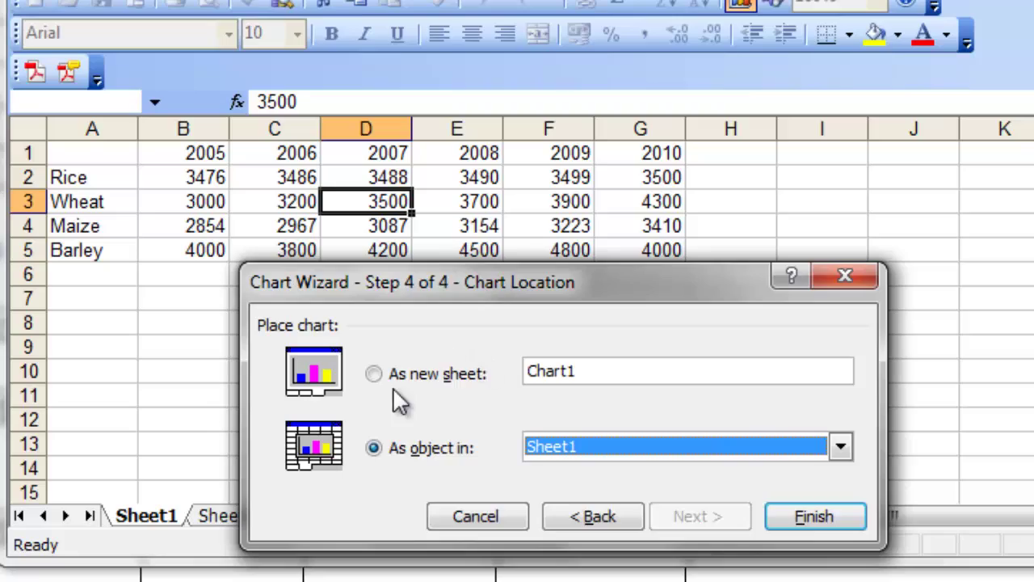
{"action": "left_click", "coordinate": [815, 516]}
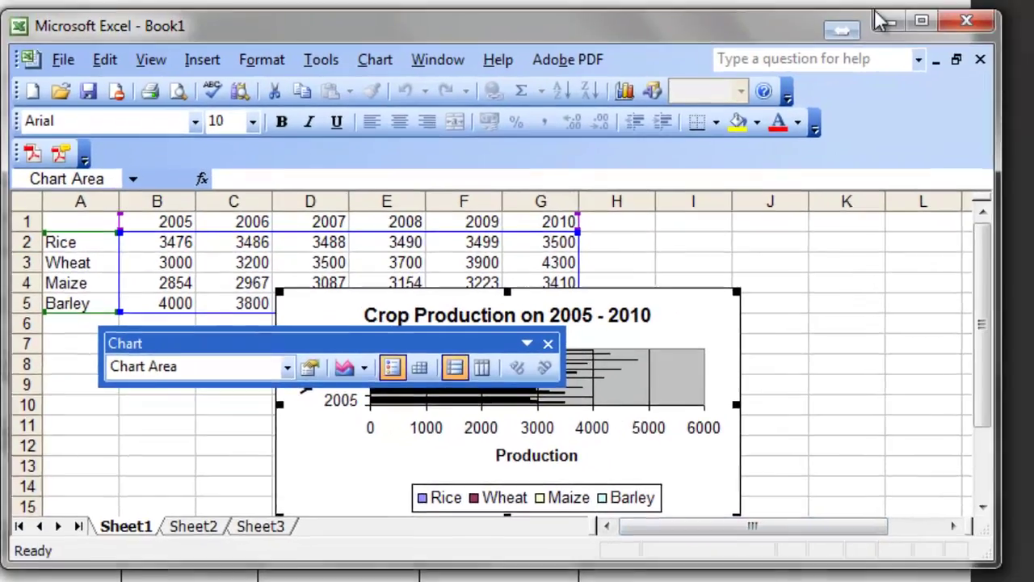
- Maximize the workbook window, place the chart beside the data, enlarged to about H1:R25, and move the Chart toolbar off it
{"action": "left_click", "coordinate": [921, 20]}
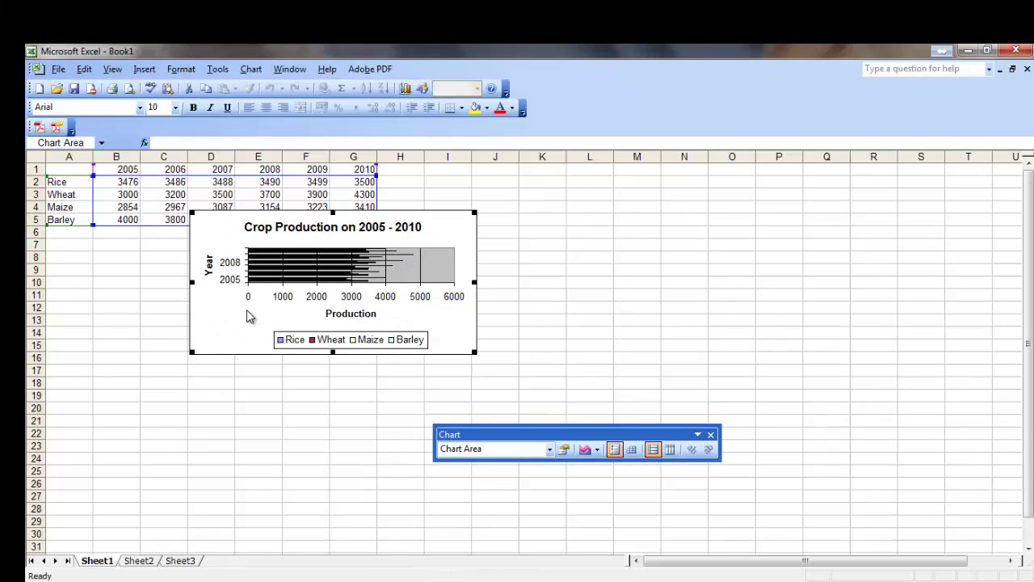
{"action": "left_click_drag", "start_coordinate": [215, 328], "coordinate": [428, 273]}
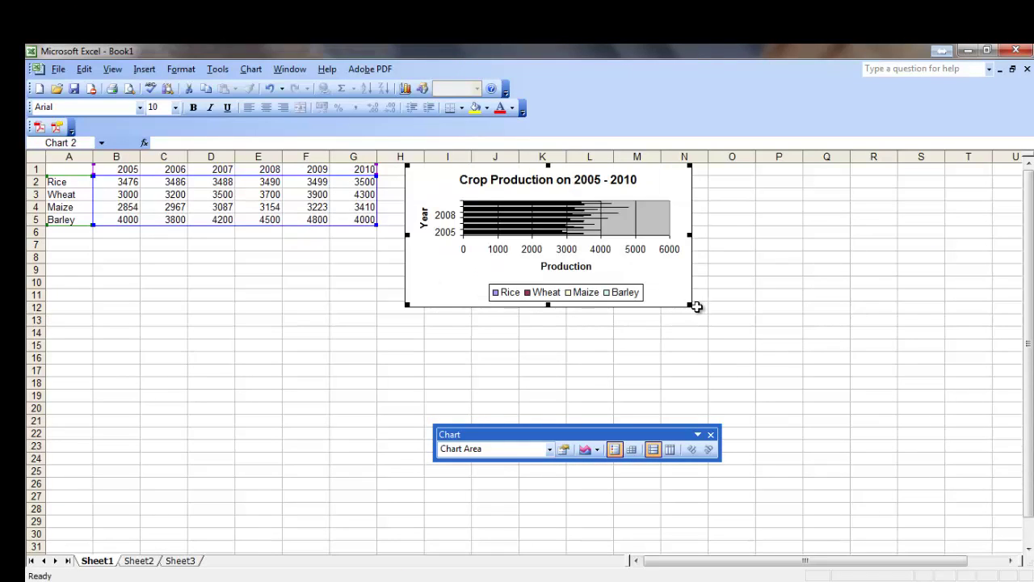
{"action": "left_click_drag", "start_coordinate": [689, 304], "coordinate": [897, 474]}
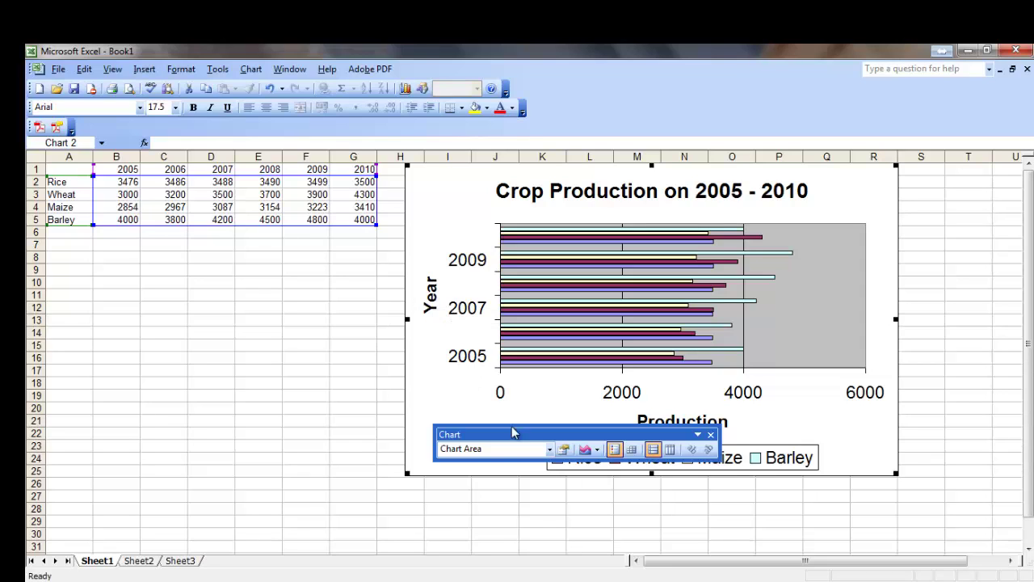
{"action": "left_click_drag", "start_coordinate": [539, 435], "coordinate": [427, 492]}
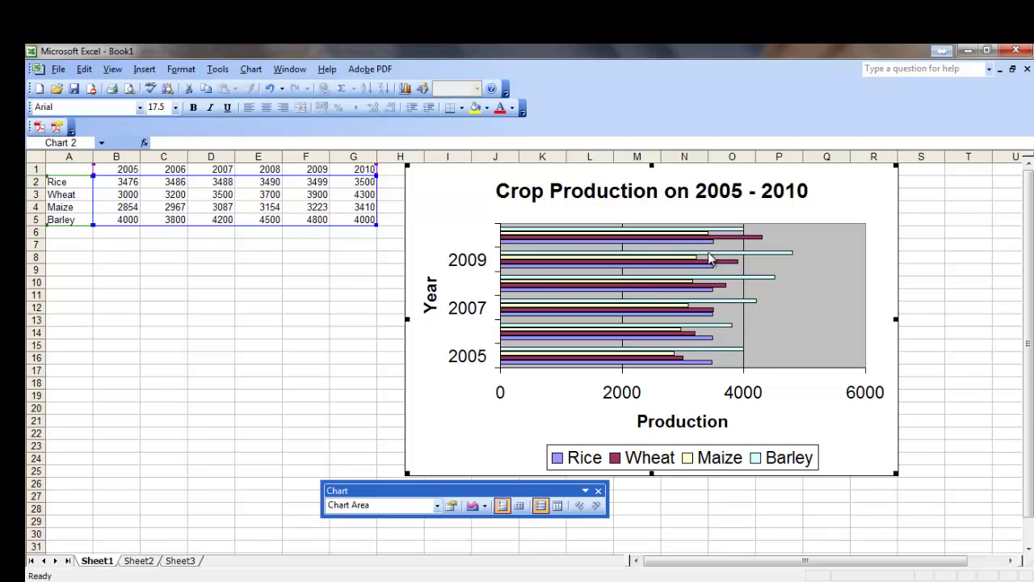
- Set the font size of the chart's value axis labels to 9
{"action": "mouse_move", "coordinate": [685, 345]}
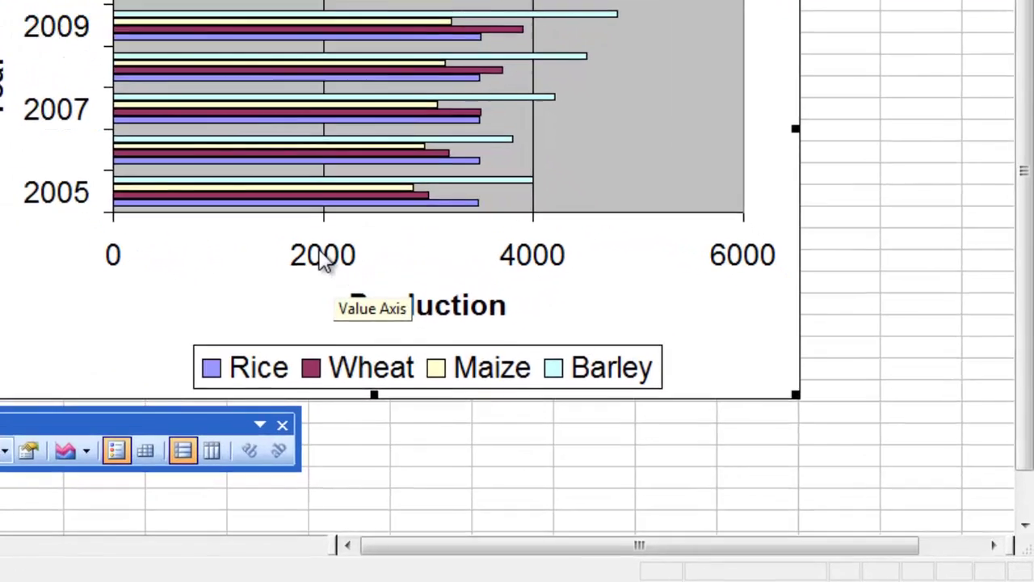
{"action": "right_click", "coordinate": [323, 260]}
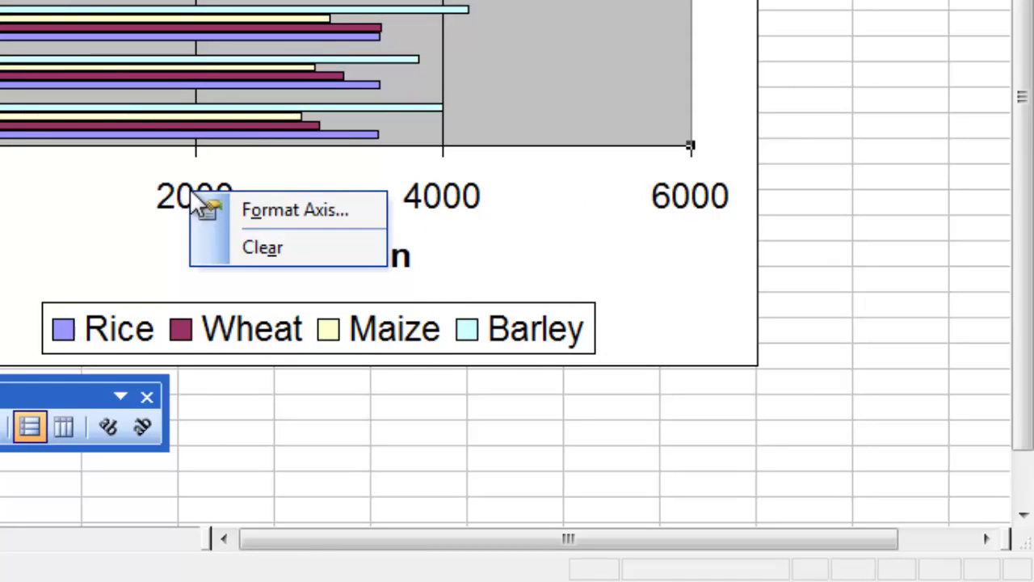
{"action": "left_click", "coordinate": [283, 212]}
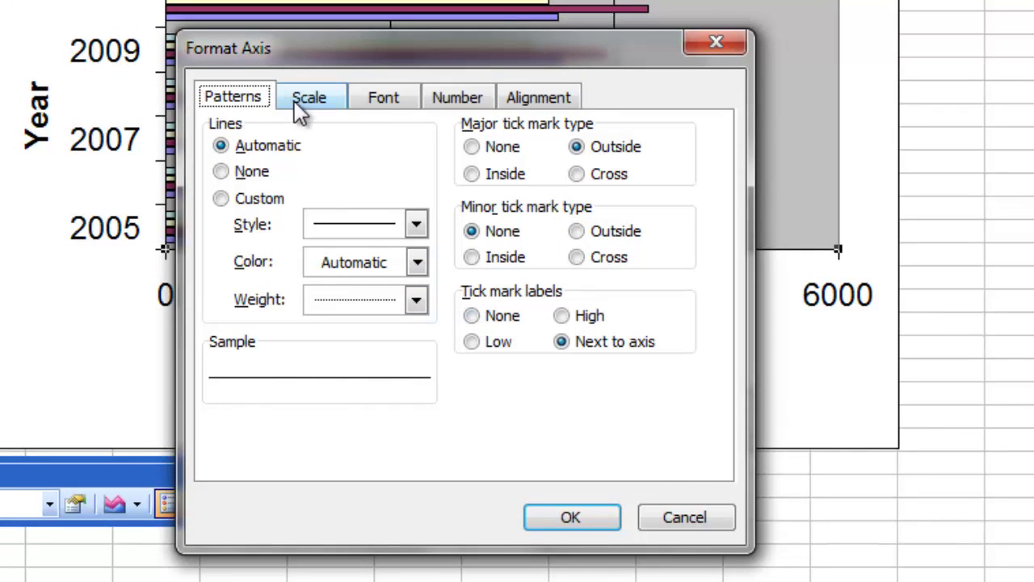
{"action": "left_click", "coordinate": [381, 102]}
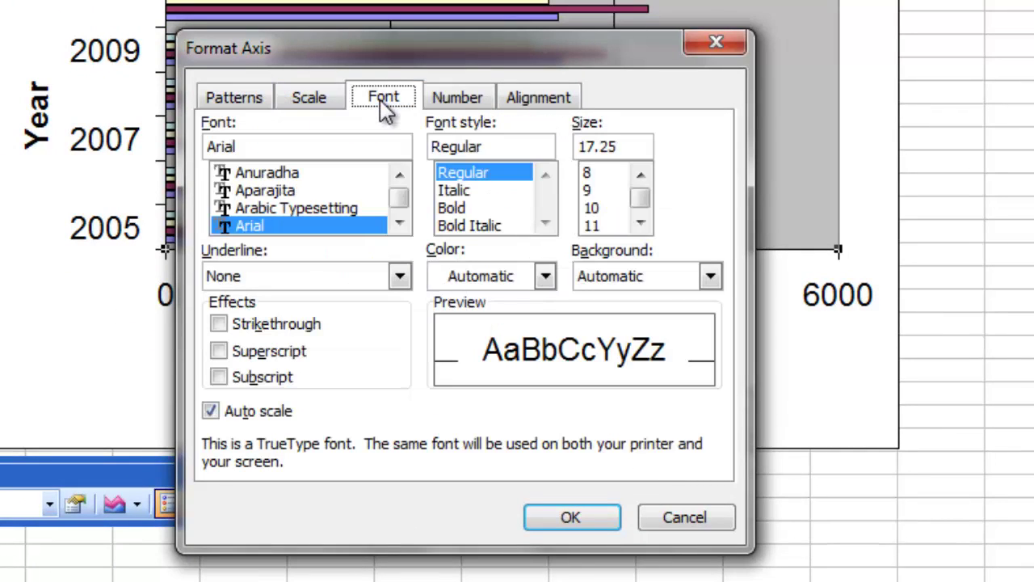
{"action": "left_click", "coordinate": [598, 191]}
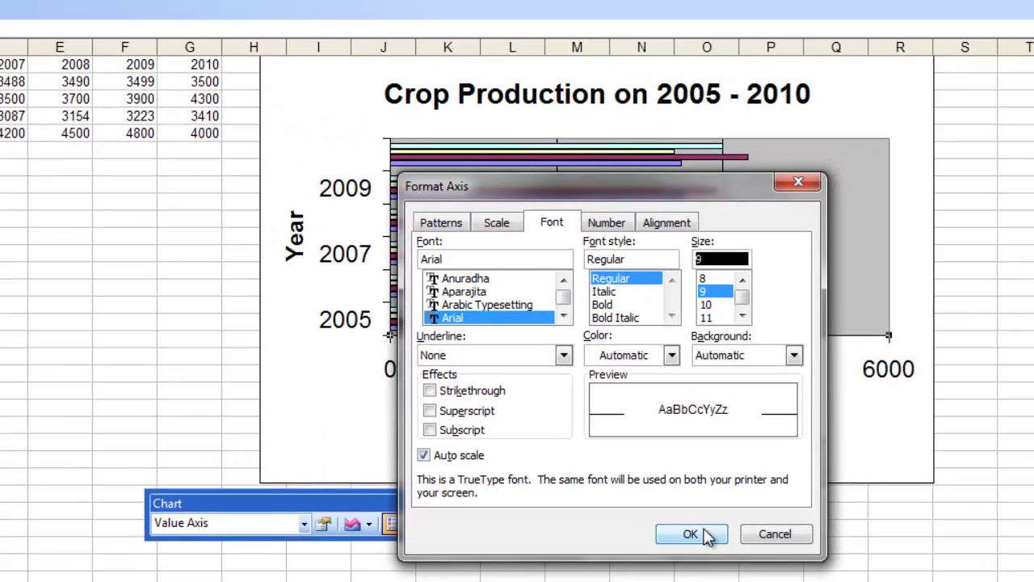
{"action": "left_click", "coordinate": [650, 526]}
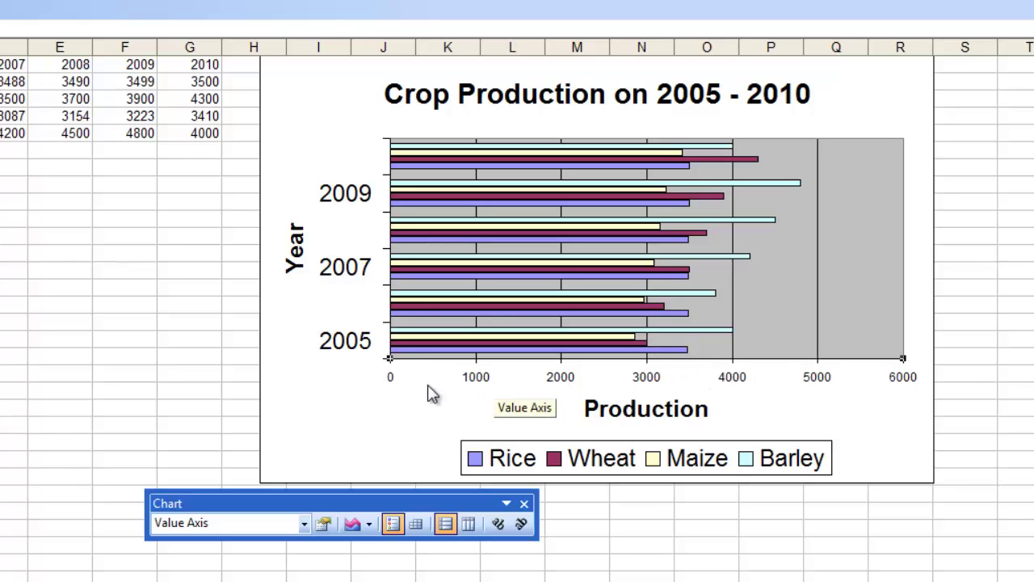
- Set the font size of the category axis year labels to 8
{"action": "right_click", "coordinate": [349, 273]}
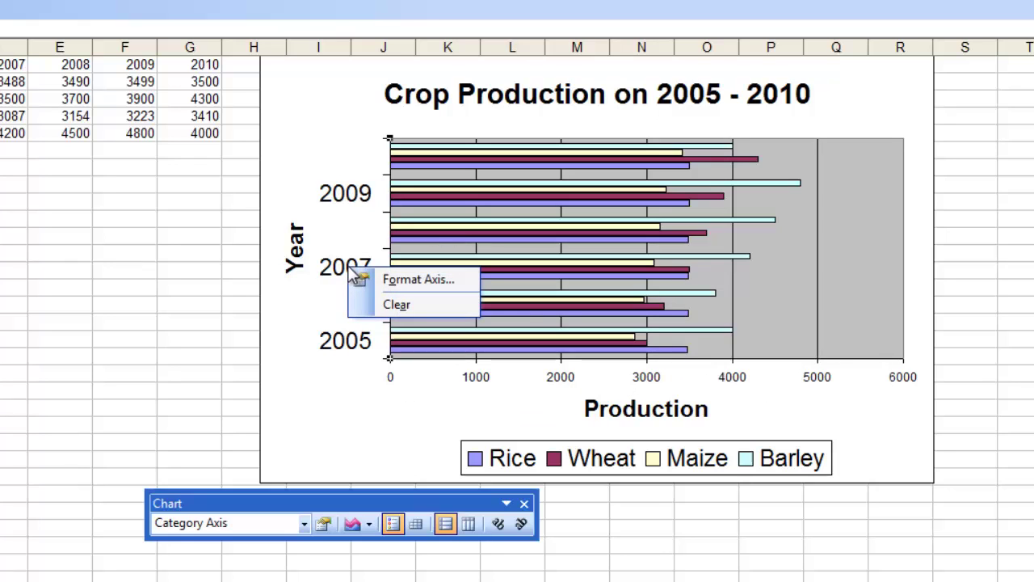
{"action": "left_click", "coordinate": [397, 281]}
{"action": "left_click", "coordinate": [493, 177]}
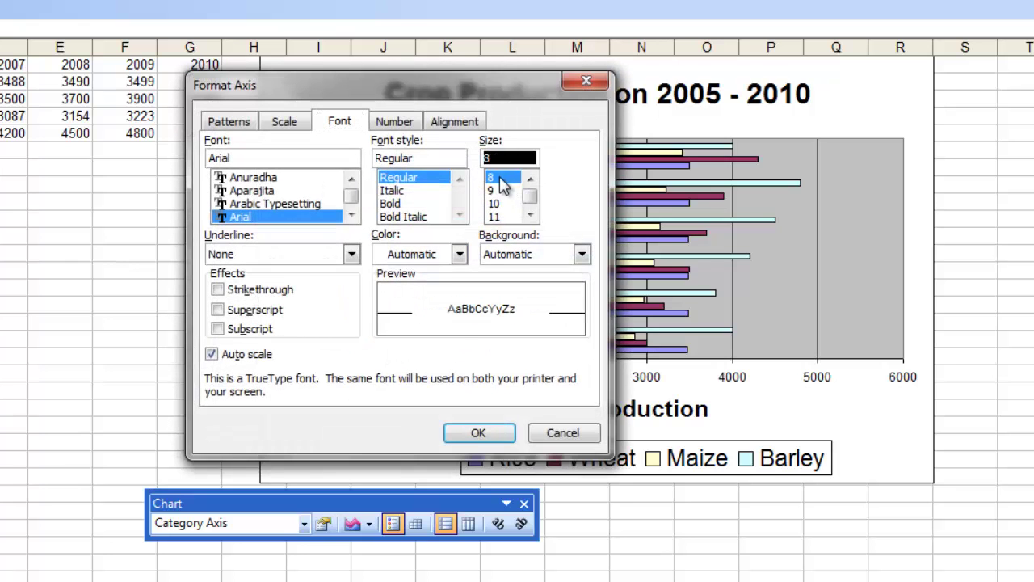
{"action": "left_click", "coordinate": [476, 434]}
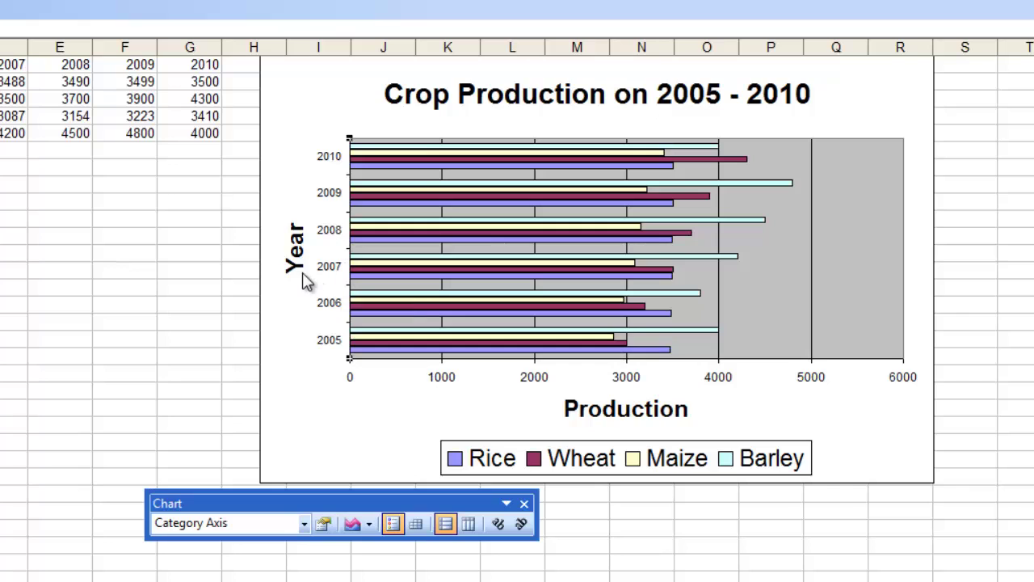
- Set the font size of the chart legend to 9 and return to the worksheet cells
{"action": "right_click", "coordinate": [594, 468]}
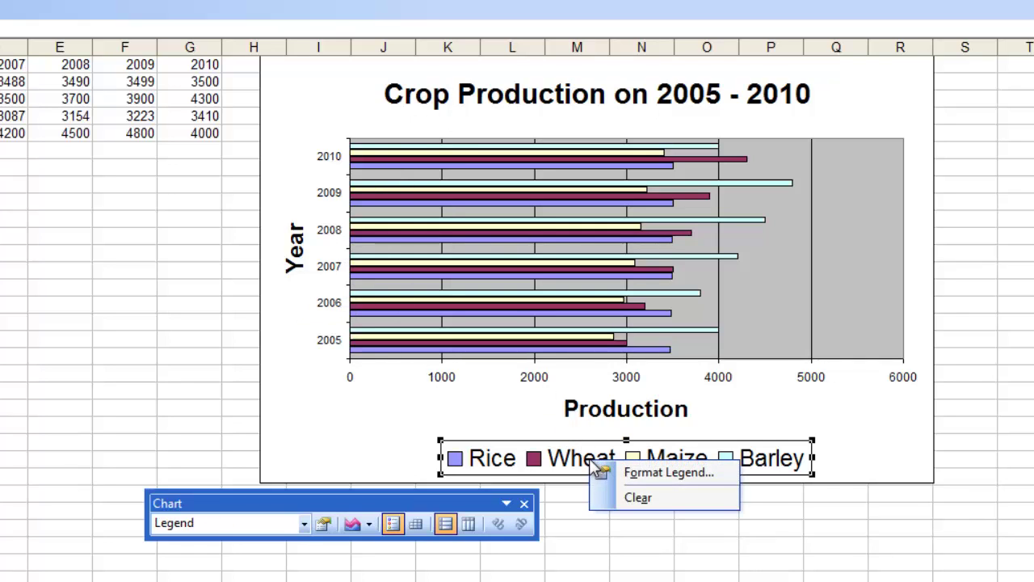
{"action": "left_click", "coordinate": [665, 472]}
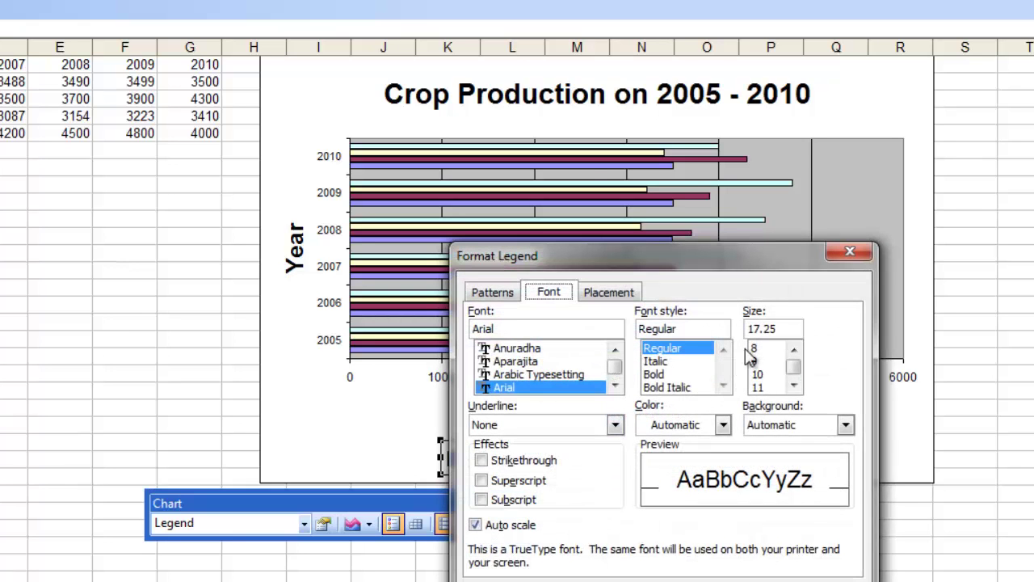
{"action": "left_click", "coordinate": [751, 348]}
{"action": "left_click", "coordinate": [767, 361]}
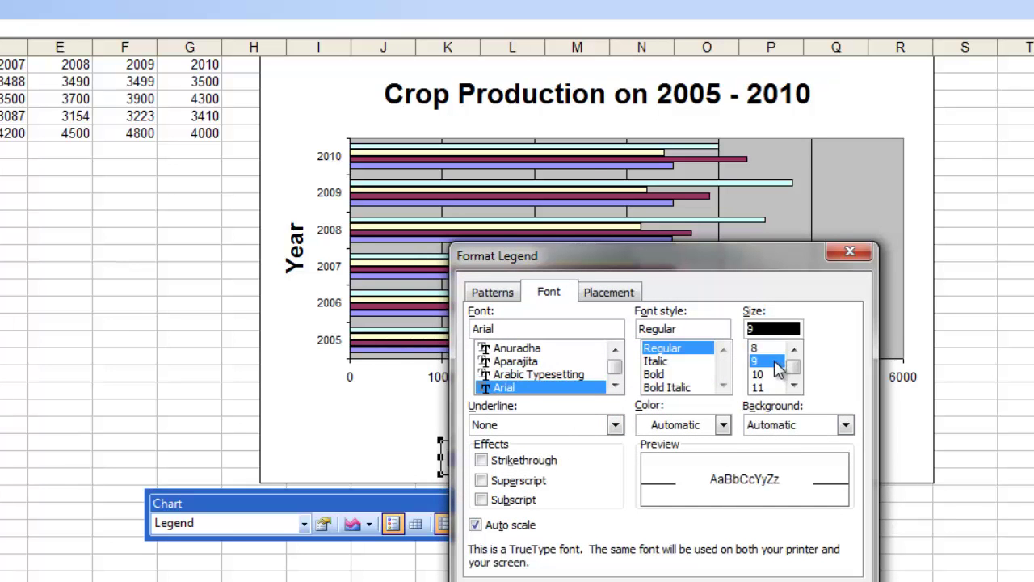
{"action": "key", "text": "Return"}
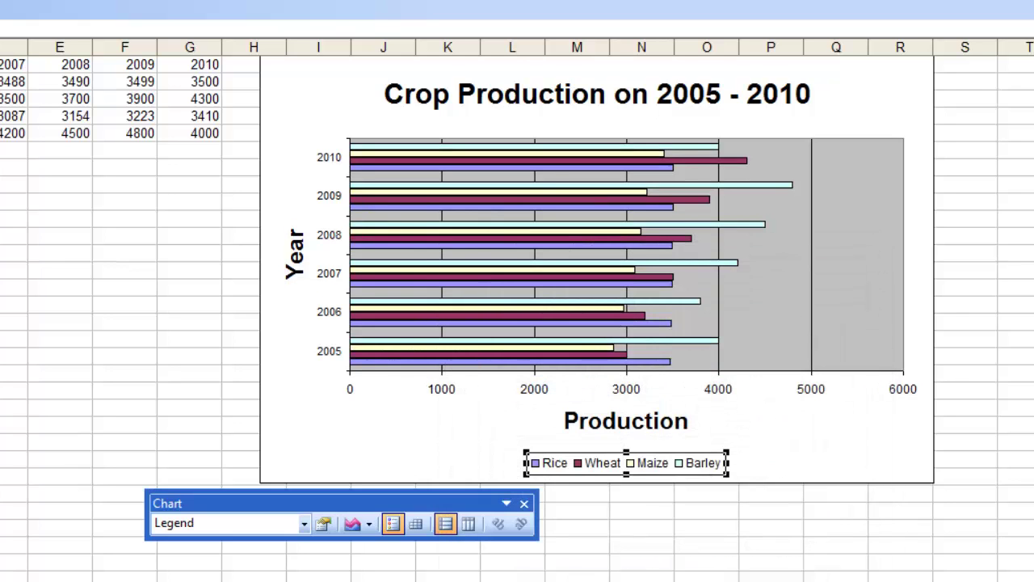
{"action": "left_click", "coordinate": [825, 450]}
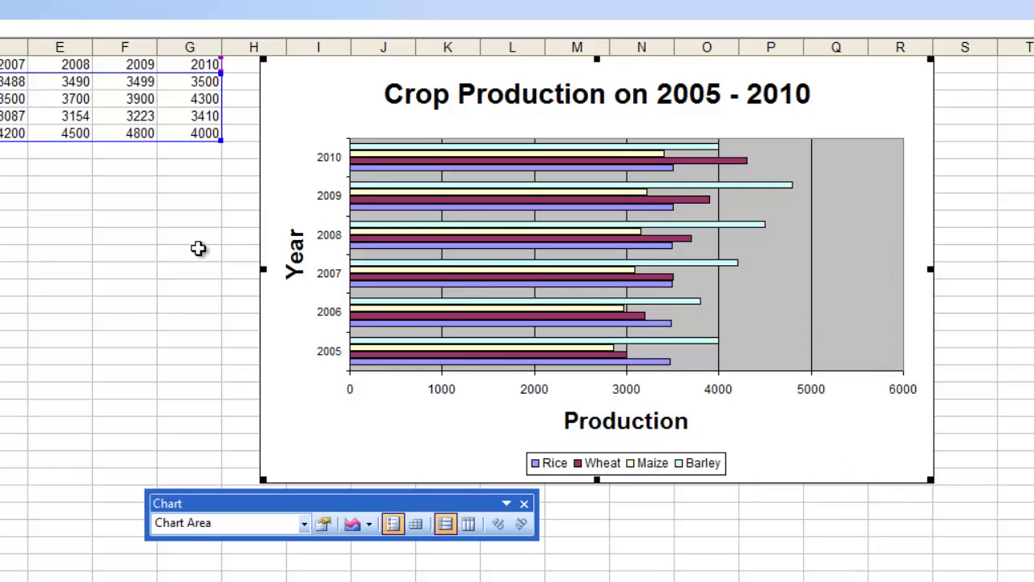
{"action": "left_click", "coordinate": [145, 166]}
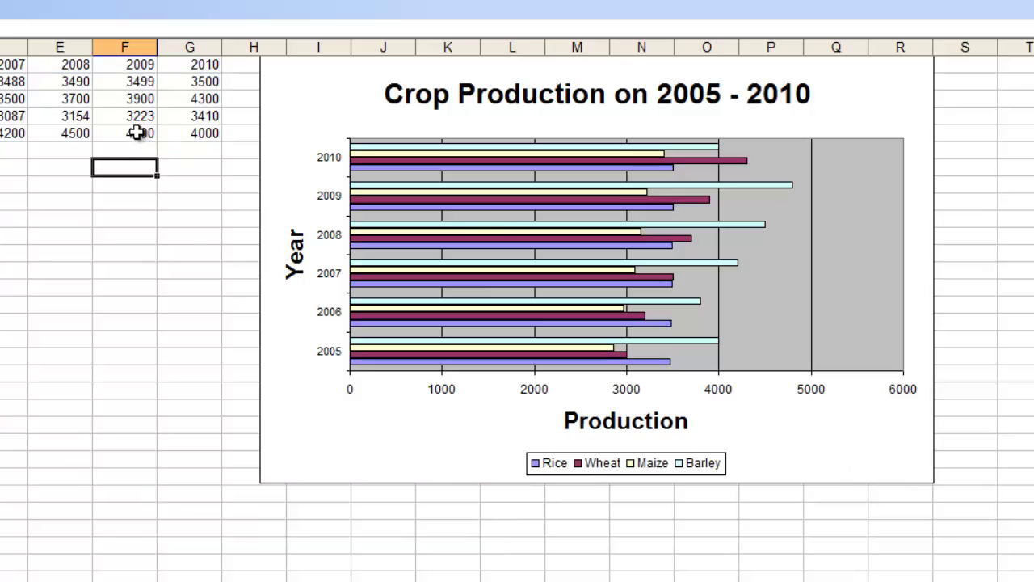
{"action": "left_click", "coordinate": [138, 132]}
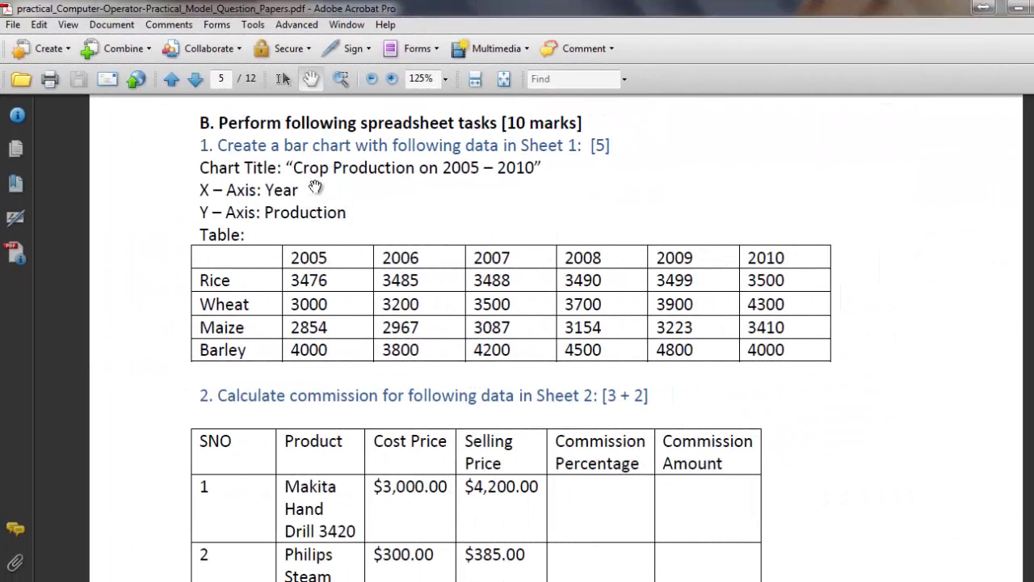
- Show question 2 of the exam paper PDF at 75% zoom in a smaller window, with the restored Excel window beside it
{"action": "left_click_drag", "start_coordinate": [422, 469], "coordinate": [412, 210]}
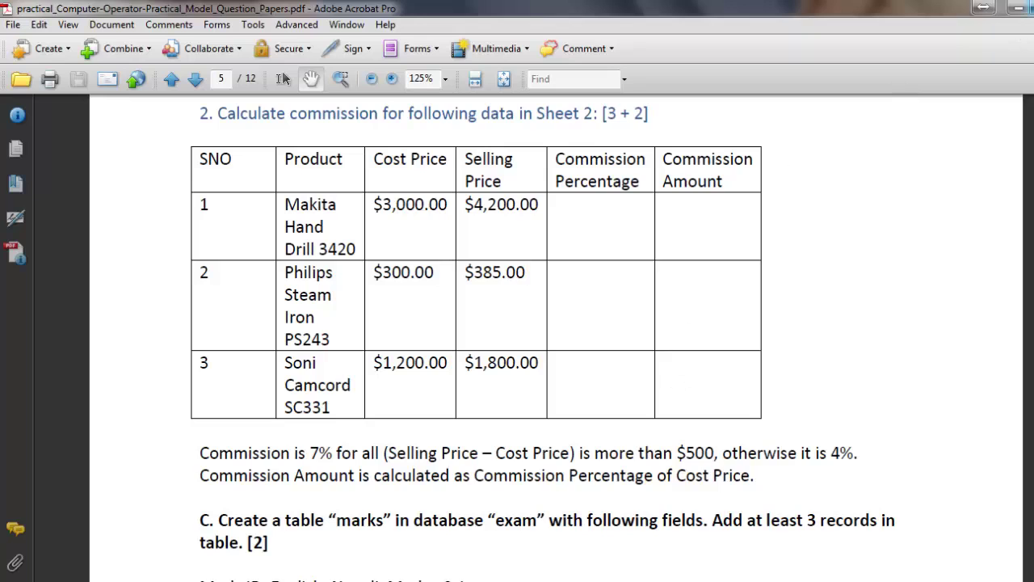
{"action": "left_click", "coordinate": [1017, 7]}
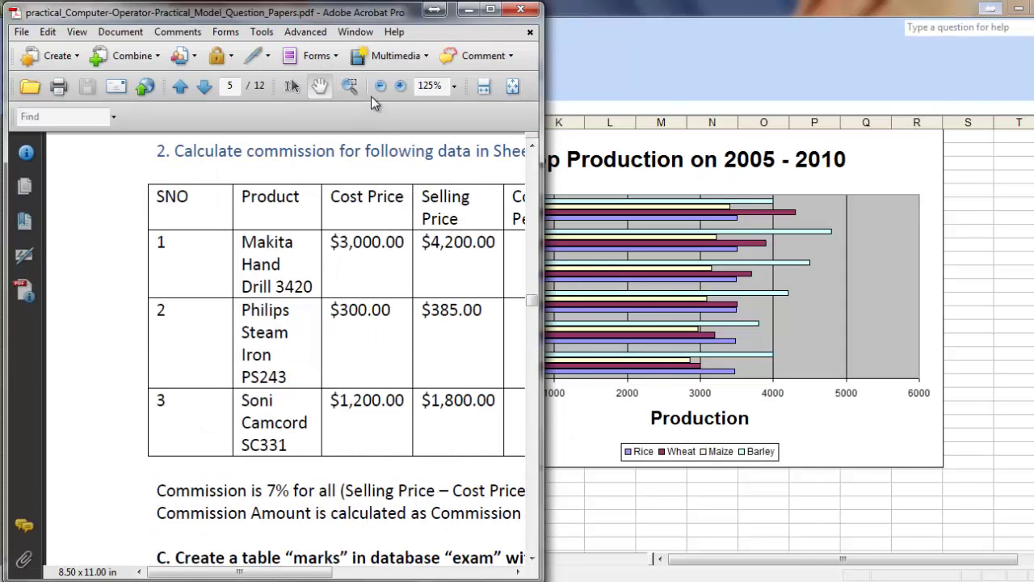
{"action": "left_click", "coordinate": [380, 86]}
{"action": "left_click", "coordinate": [380, 86]}
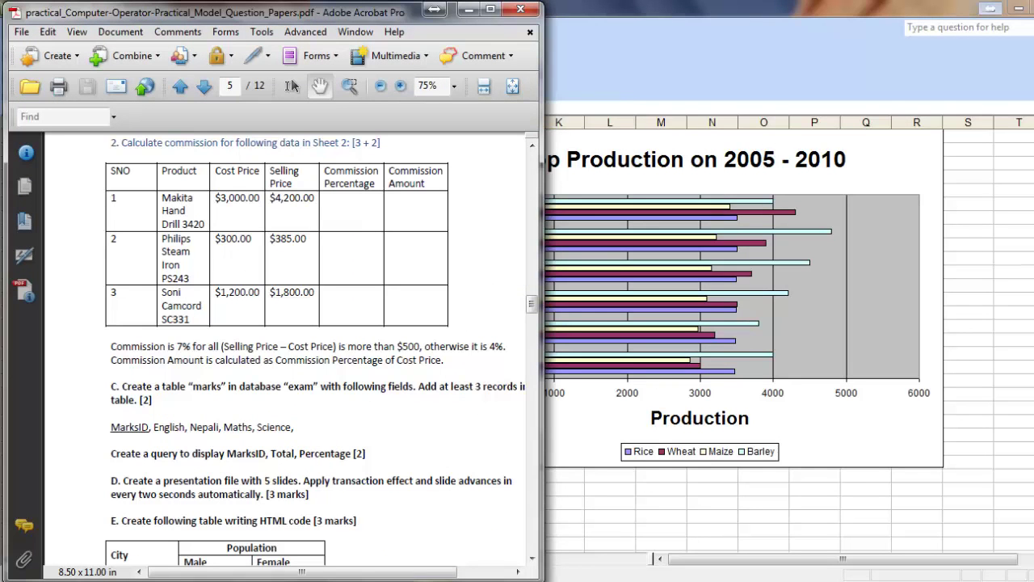
{"action": "key", "text": "alt+Tab"}
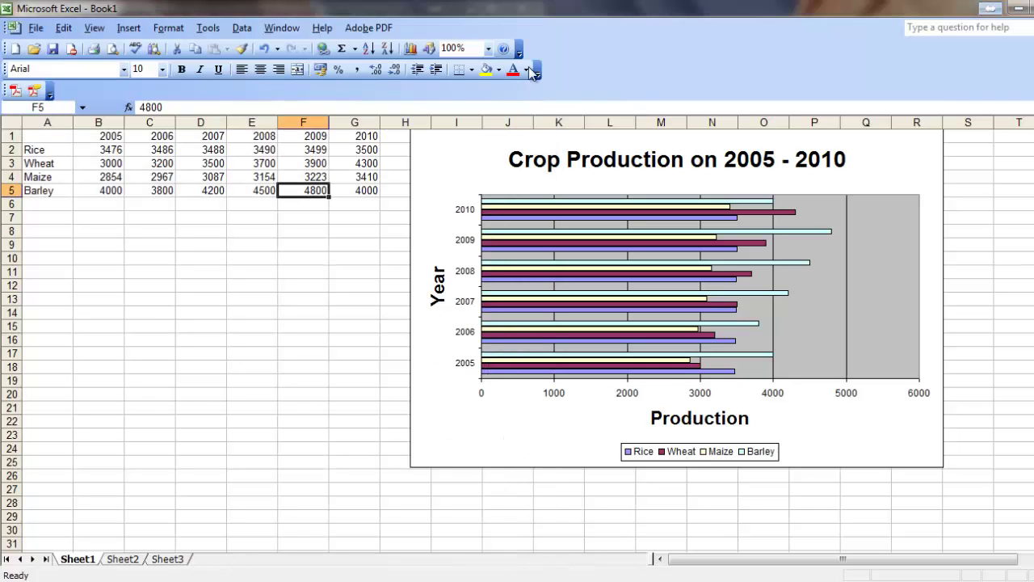
{"action": "double_click", "coordinate": [574, 9]}
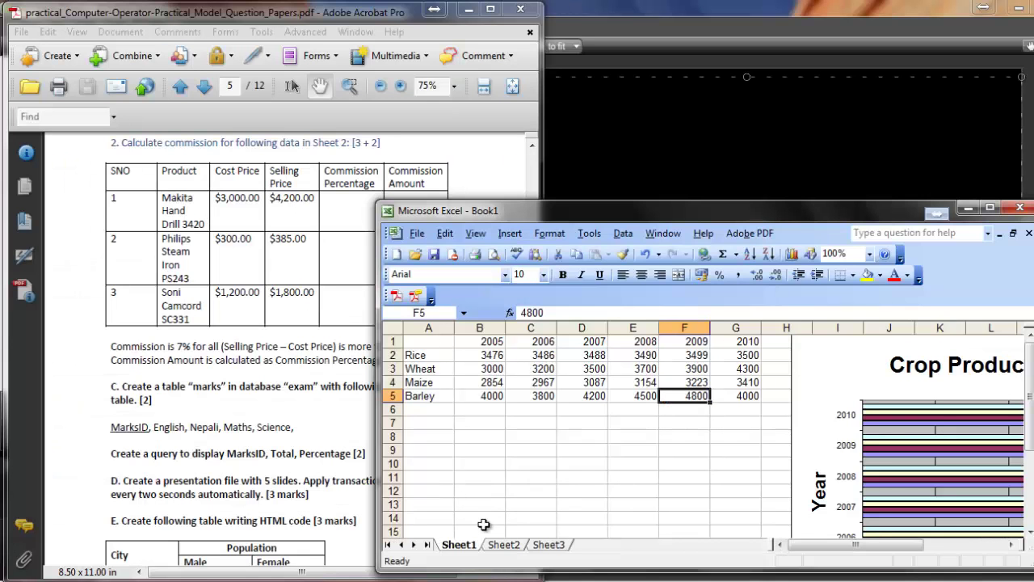
- In Sheet2, enter the headings SNO, Production, Cost Price and Selling Price in A1:D1
{"action": "left_click", "coordinate": [517, 546]}
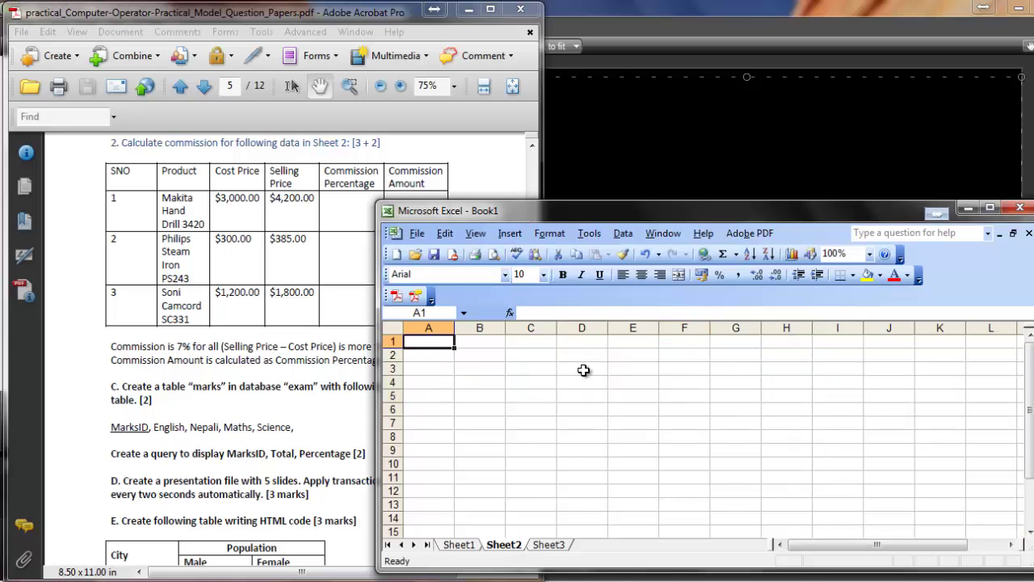
{"action": "type", "text": "SNO"}
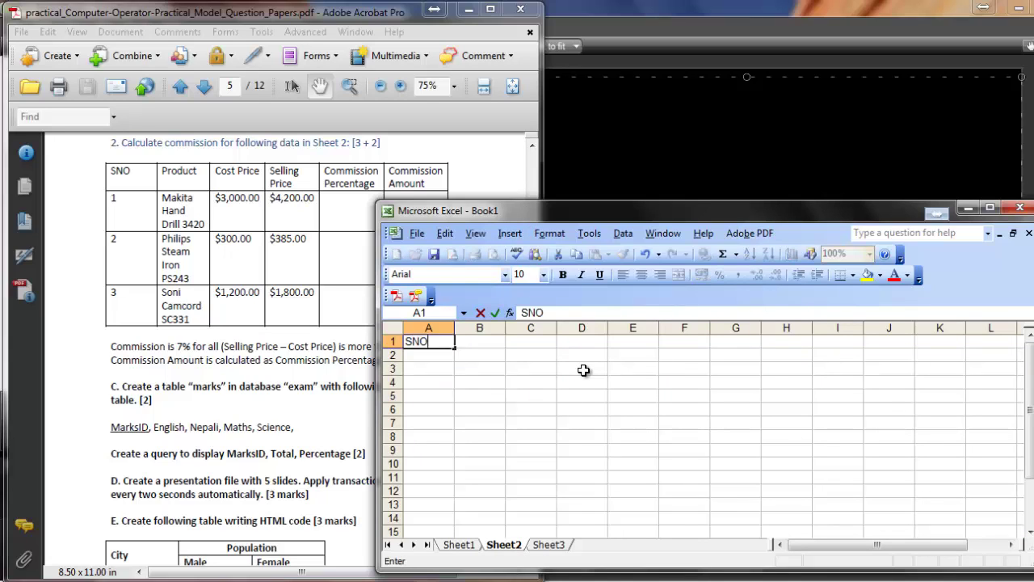
{"action": "key", "text": "Tab"}
{"action": "type", "text": "Production"}
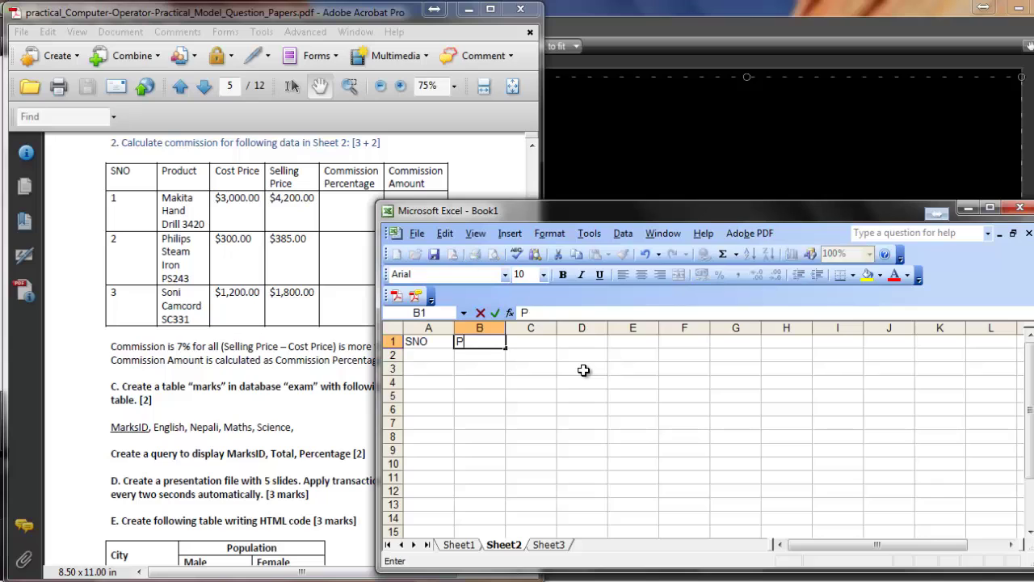
{"action": "key", "text": "Tab"}
{"action": "type", "text": "Cost Price"}
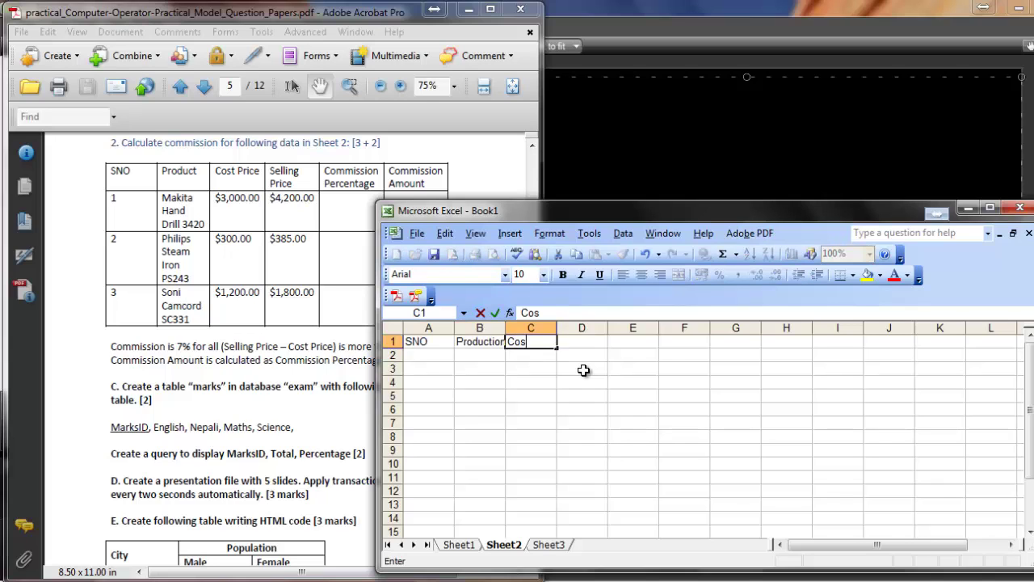
{"action": "key", "text": "Tab"}
{"action": "type", "text": "Selling Price"}
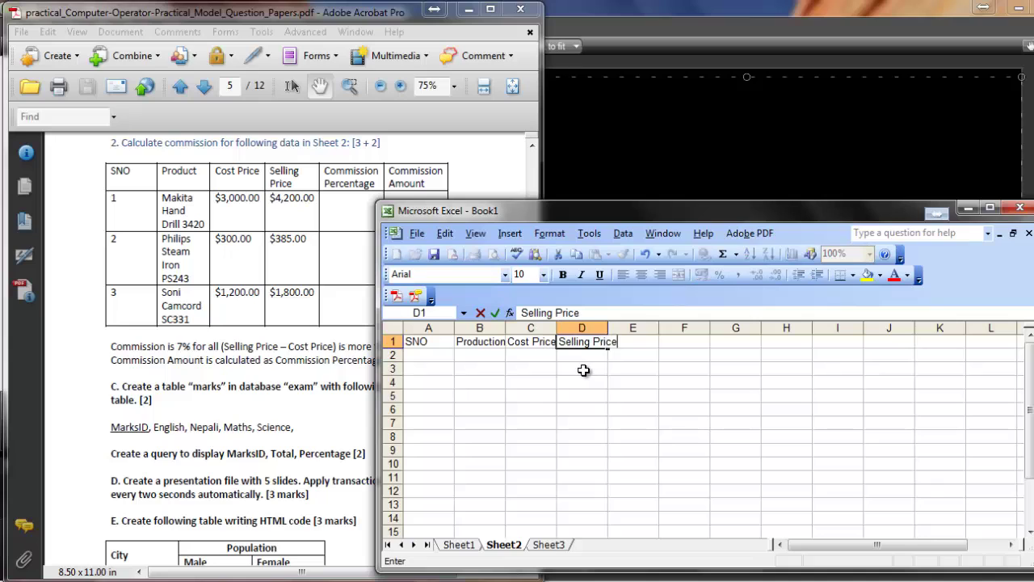
{"action": "key", "text": "Tab"}
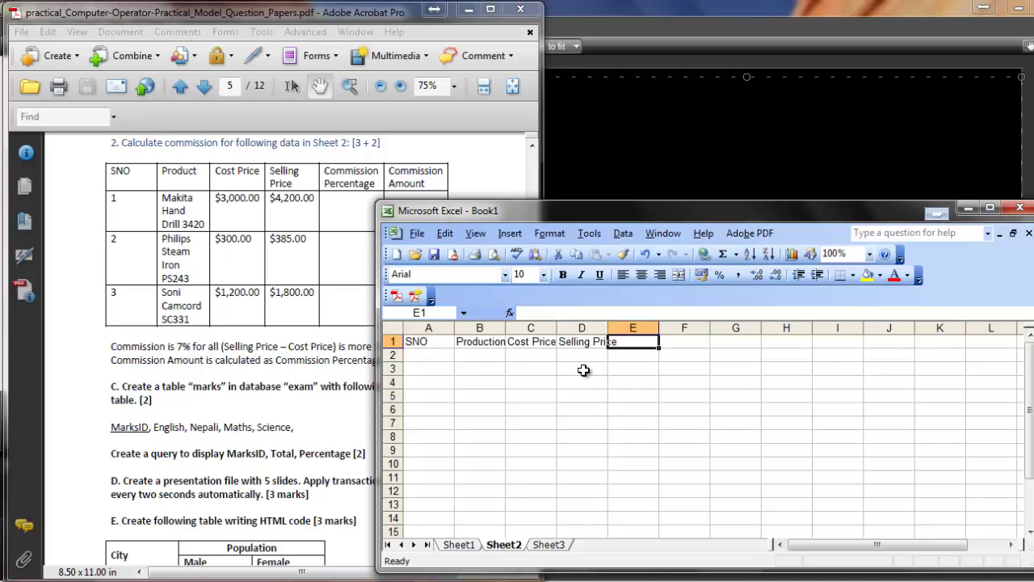
- Add the headings Commission Percentage in E1 and Commission Amount in F1
{"action": "type", "text": "Commi"}
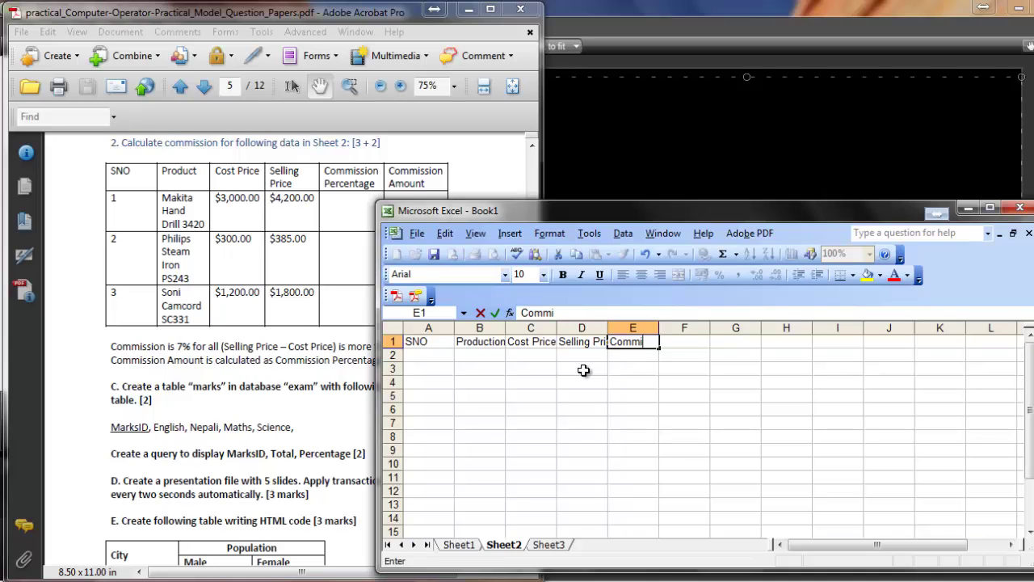
{"action": "type", "text": "ssion Percent"}
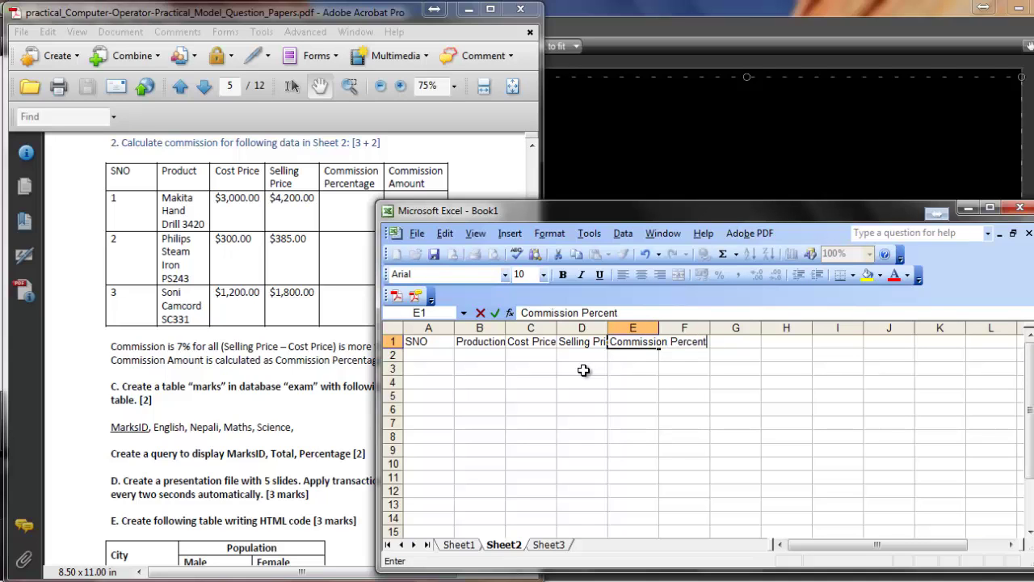
{"action": "type", "text": "age"}
{"action": "key", "text": "Tab"}
{"action": "type", "text": "C"}
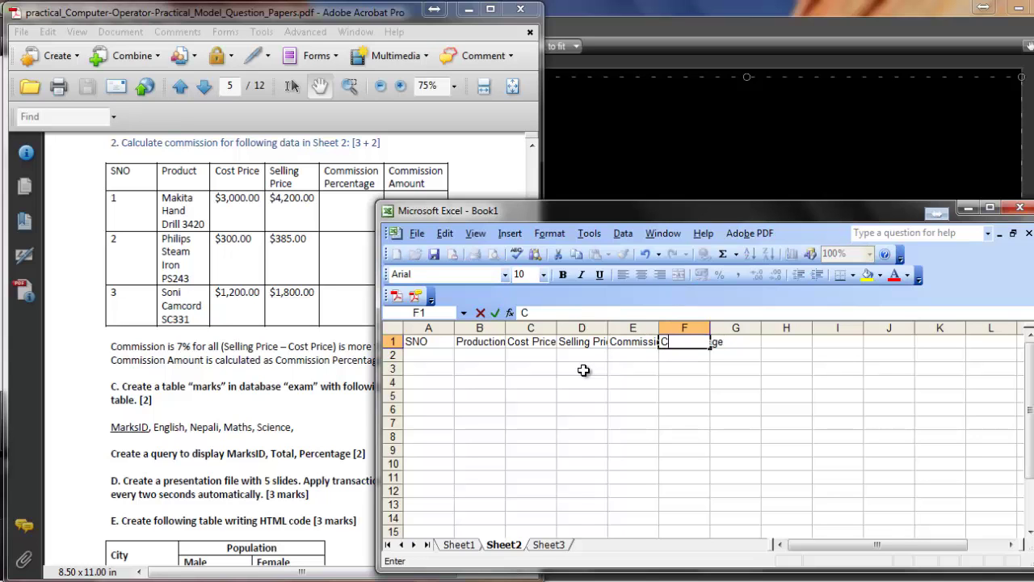
{"action": "type", "text": "ommission Amount"}
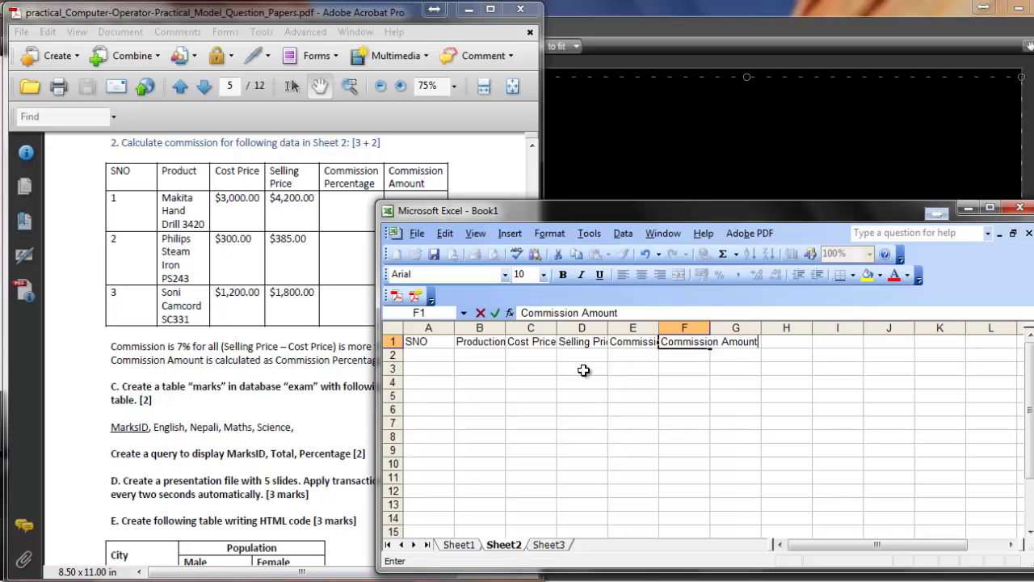
{"action": "key", "text": "Return"}
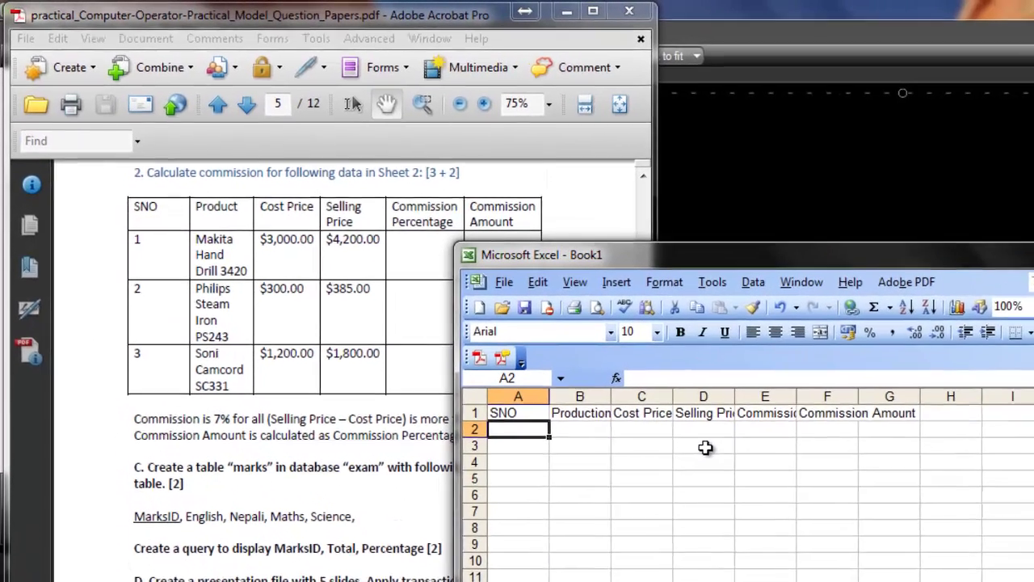
- Number the three product rows 1 to 3 in A2:A4 by filling a series down from A2
{"action": "type", "text": "1"}
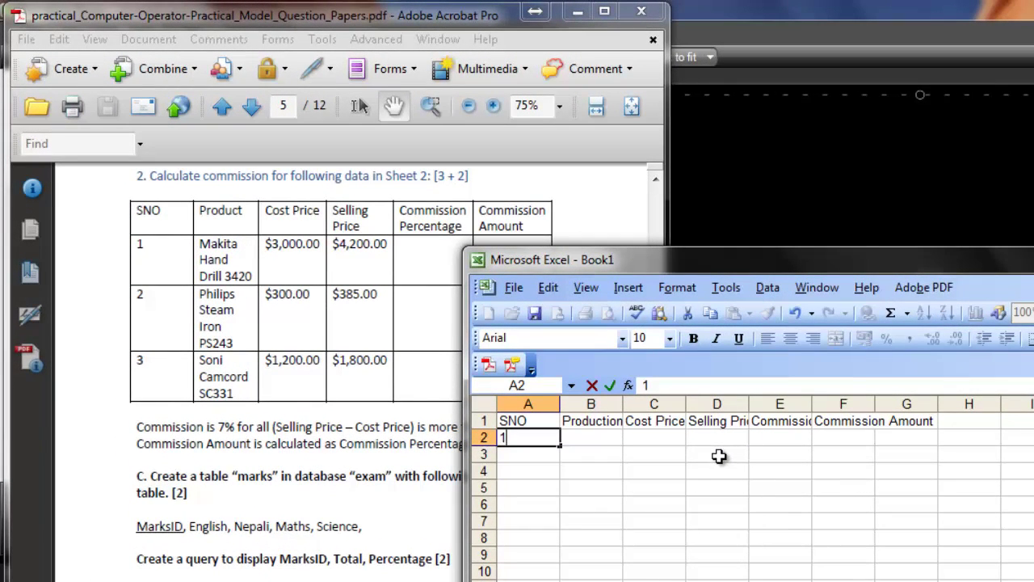
{"action": "left_click", "coordinate": [658, 453]}
{"action": "left_click", "coordinate": [552, 437]}
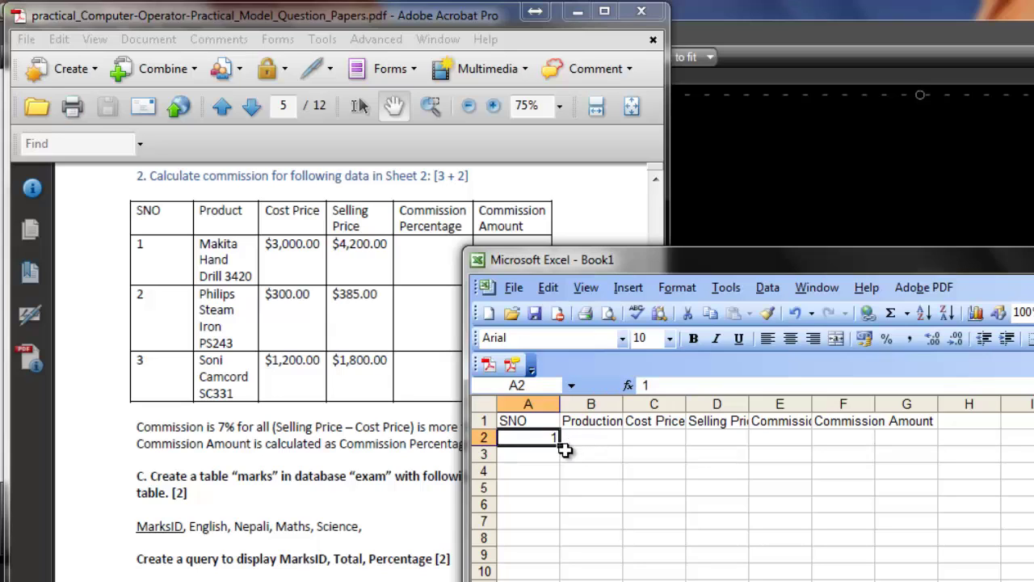
{"action": "left_click_drag", "start_coordinate": [563, 449], "coordinate": [563, 479]}
- Enter the product names Makita Hand Drill 3420 in B2 and Philips Steam Iron PS243 in B3
{"action": "left_click", "coordinate": [605, 438]}
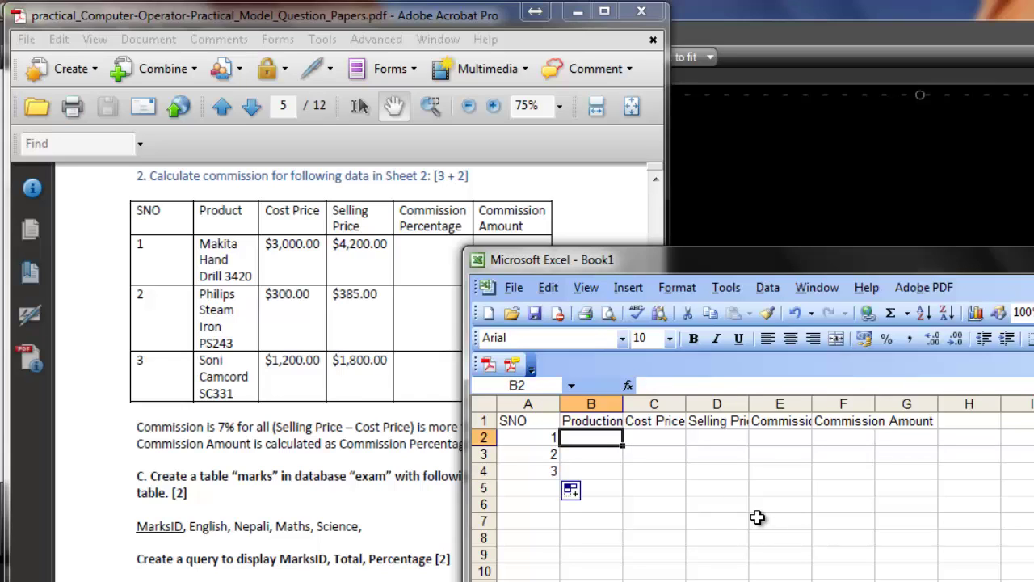
{"action": "type", "text": "Makita "}
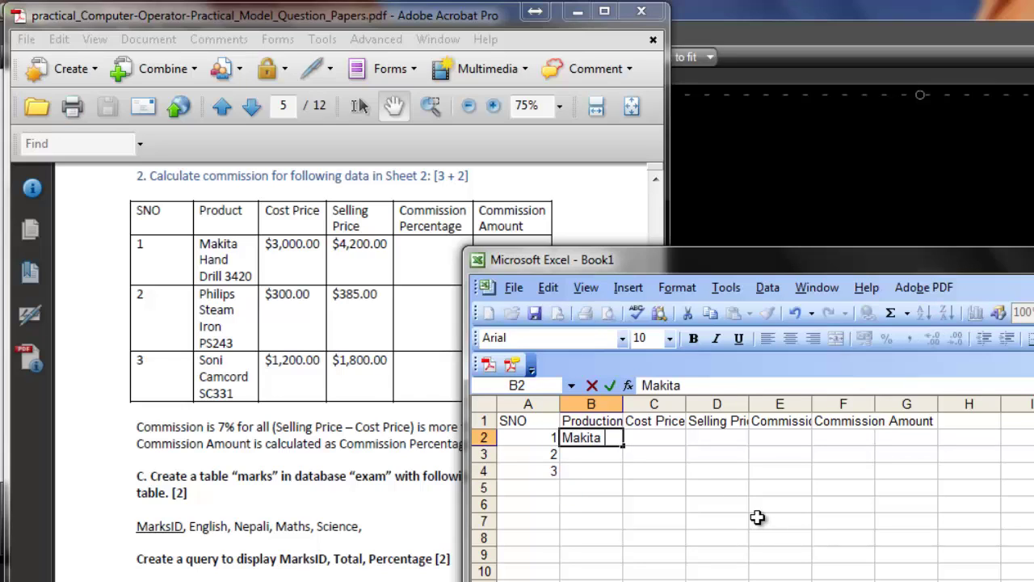
{"action": "type", "text": "Hand Drill 2"}
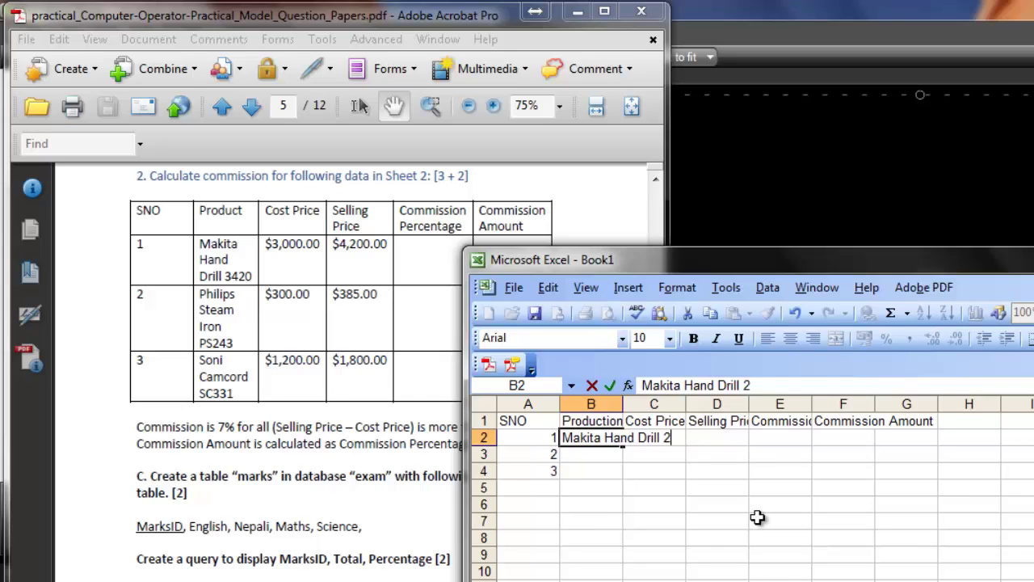
{"action": "key", "text": "BackSpace"}
{"action": "type", "text": "3420"}
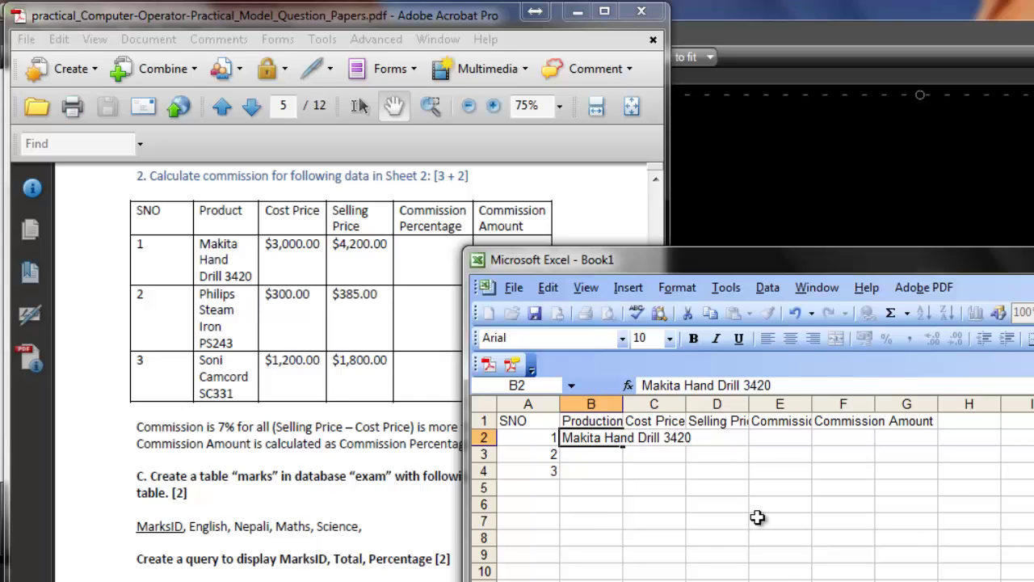
{"action": "key", "text": "Return"}
{"action": "type", "text": "Phil"}
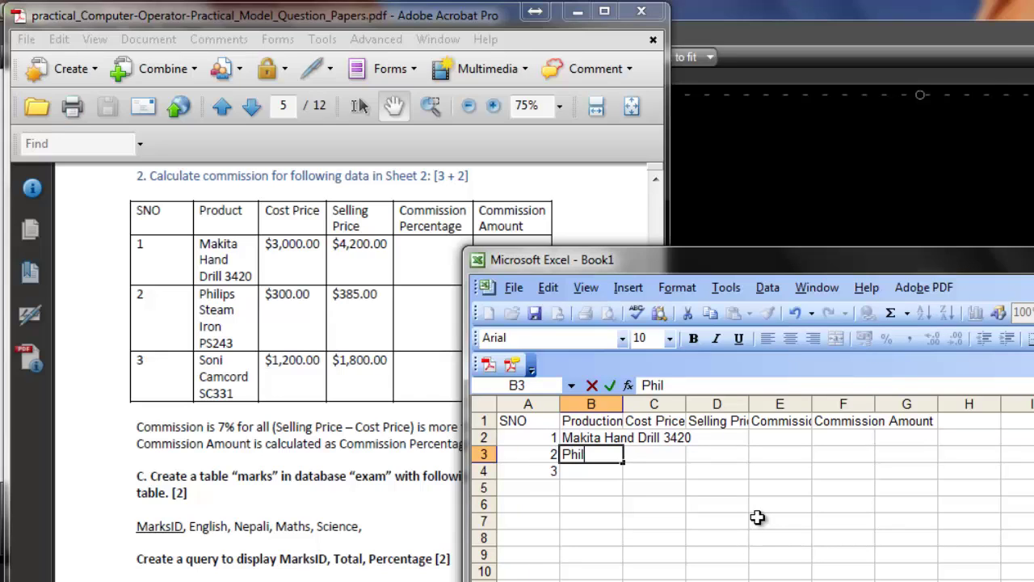
{"action": "type", "text": "ips Steam I"}
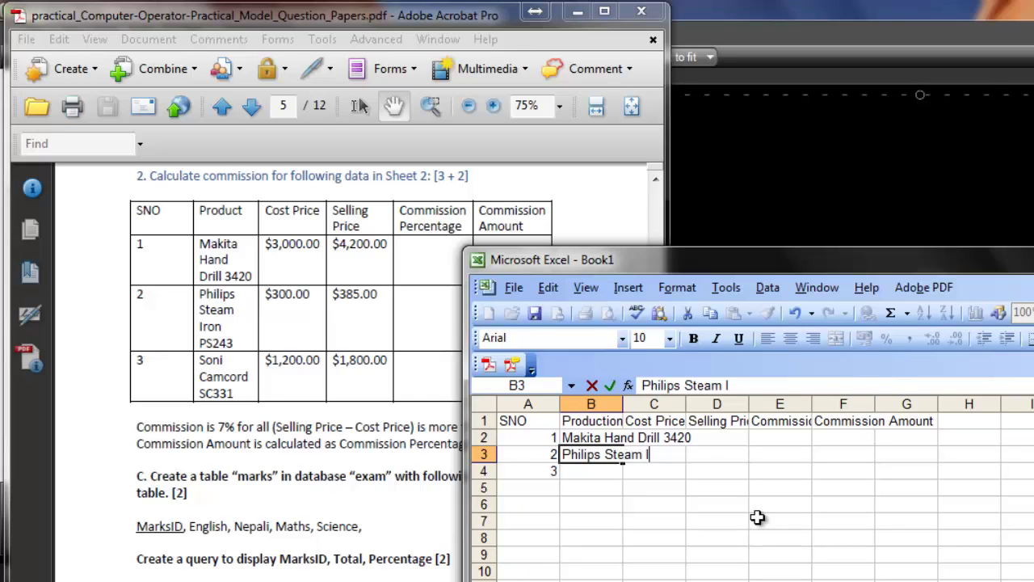
{"action": "type", "text": "ron PS243"}
{"action": "key", "text": "Return"}
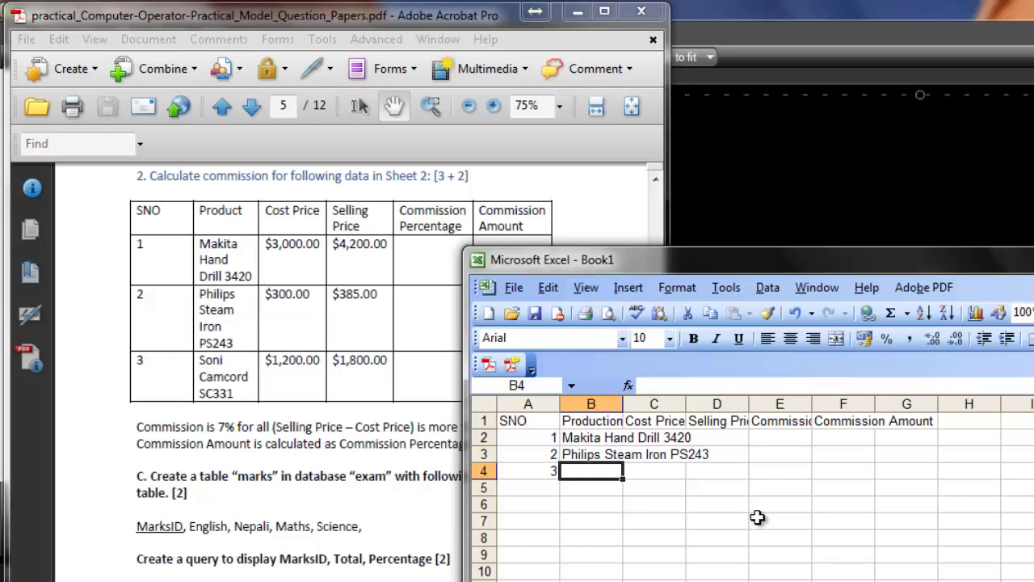
- Enter Soni Camcord SC331 as the third product in B4 and select C2, the first Cost Price cell
{"action": "type", "text": "Sono"}
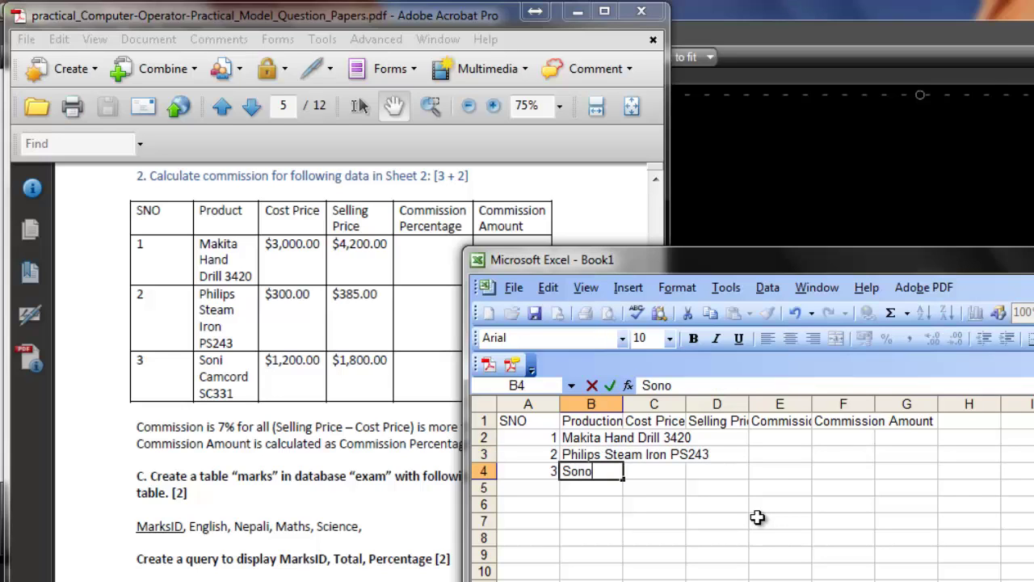
{"action": "key", "text": "BackSpace"}
{"action": "type", "text": "i Camcord SC3"}
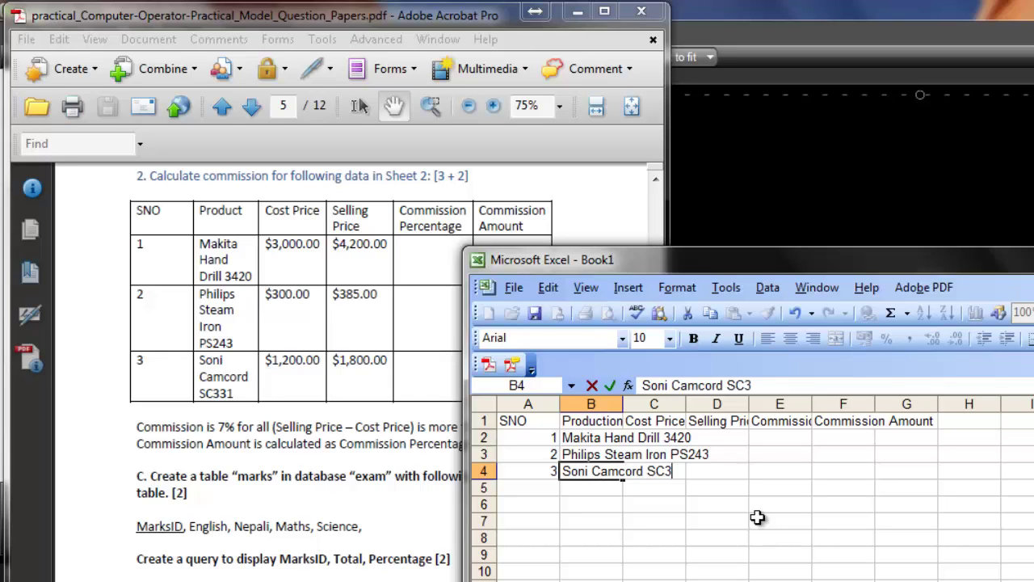
{"action": "type", "text": "31"}
{"action": "key", "text": "Tab"}
{"action": "key", "text": "Up"}
{"action": "key", "text": "Up"}
{"action": "key", "text": "Up"}
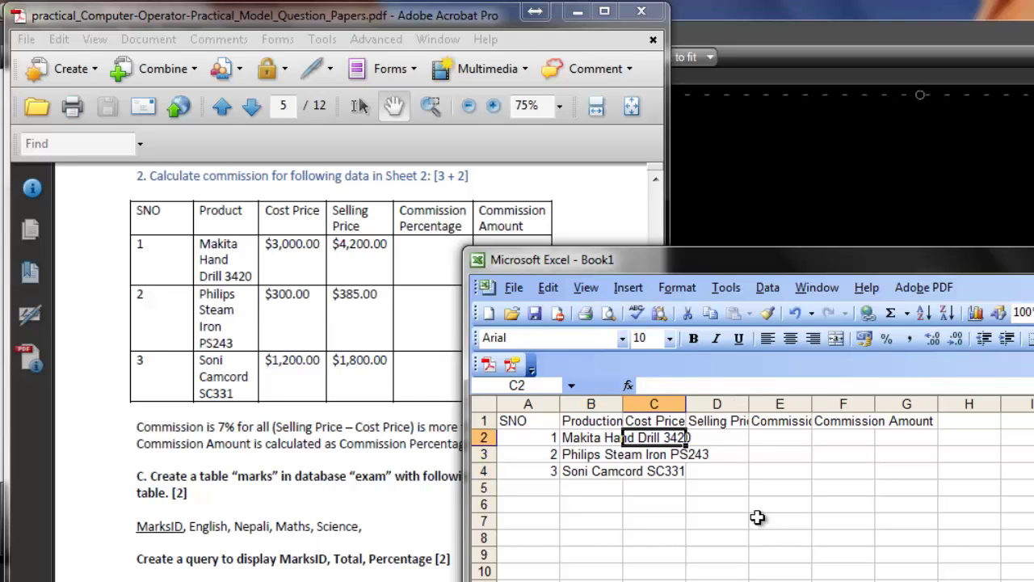
- Enter the cost prices 3000, 300 and 1200 for the three products in C2:C4
{"action": "key", "text": "Down"}
{"action": "type", "text": "3000"}
{"action": "key", "text": "Return"}
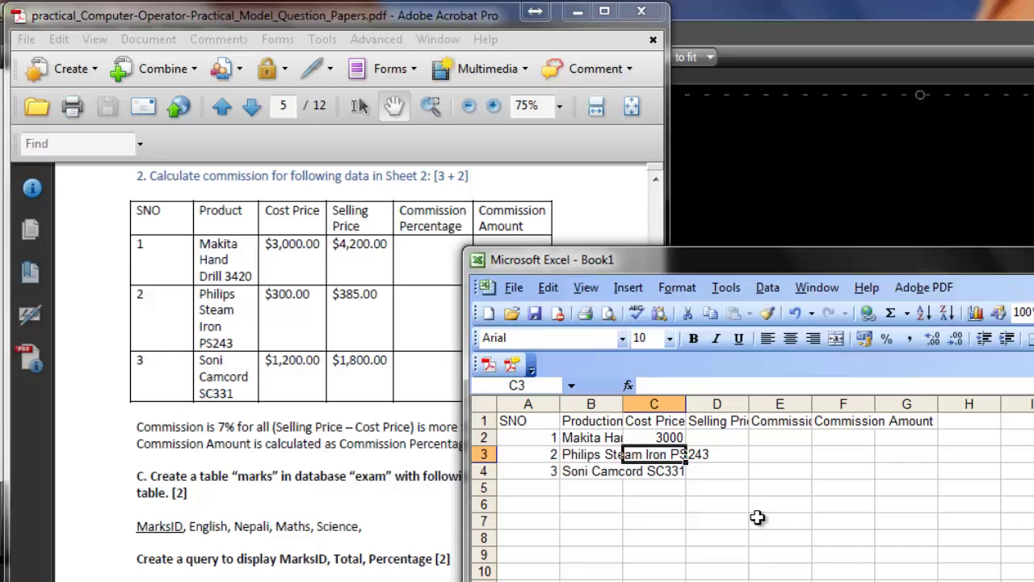
{"action": "type", "text": "300"}
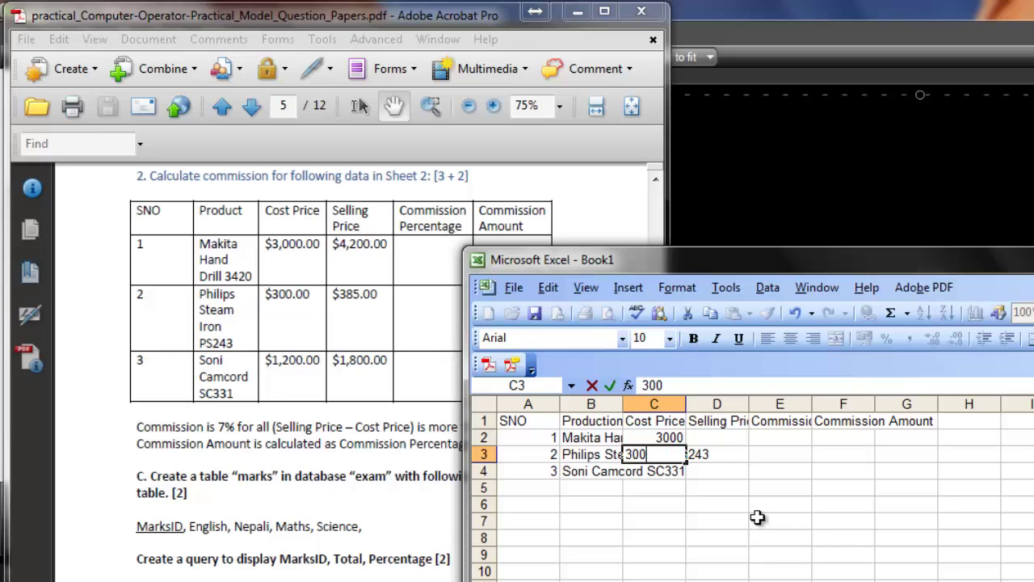
{"action": "key", "text": "Return"}
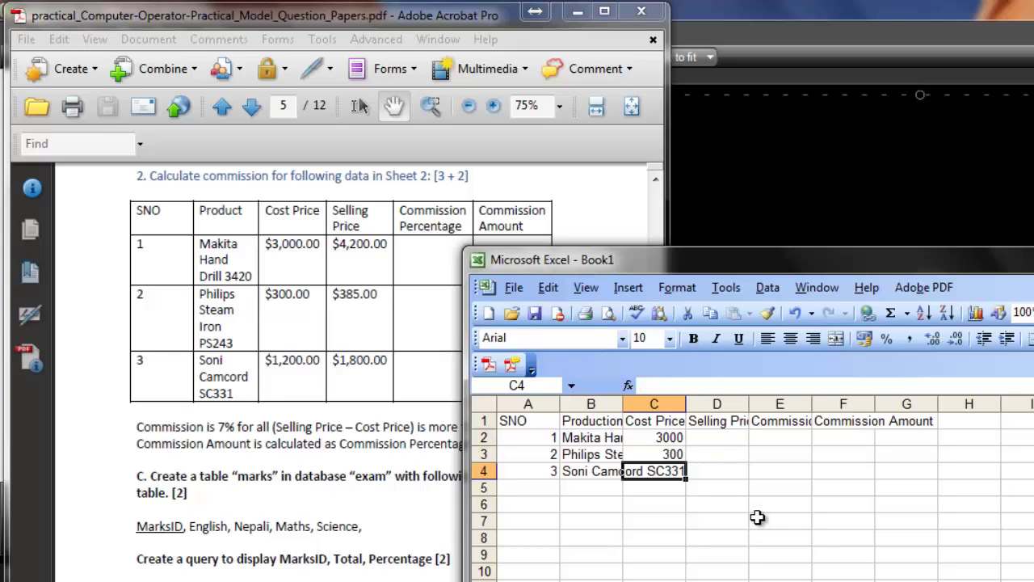
{"action": "type", "text": "120"}
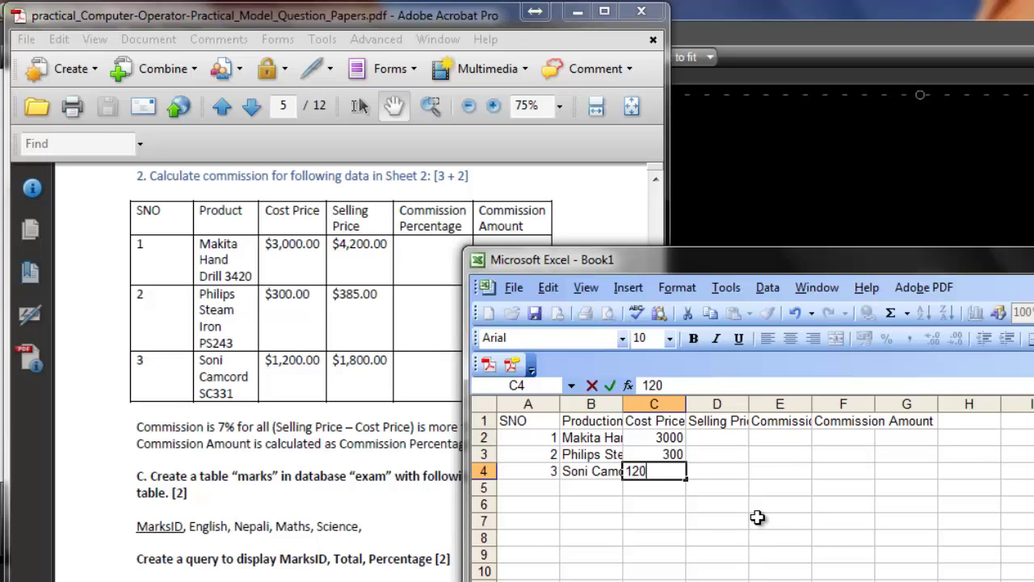
{"action": "type", "text": "0"}
{"action": "key", "text": "Return"}
- Enter the selling prices 4200, 385 and 1800 for the three products in D2:D4
{"action": "key", "text": "Up"}
{"action": "key", "text": "Right"}
{"action": "key", "text": "Up"}
{"action": "key", "text": "Up"}
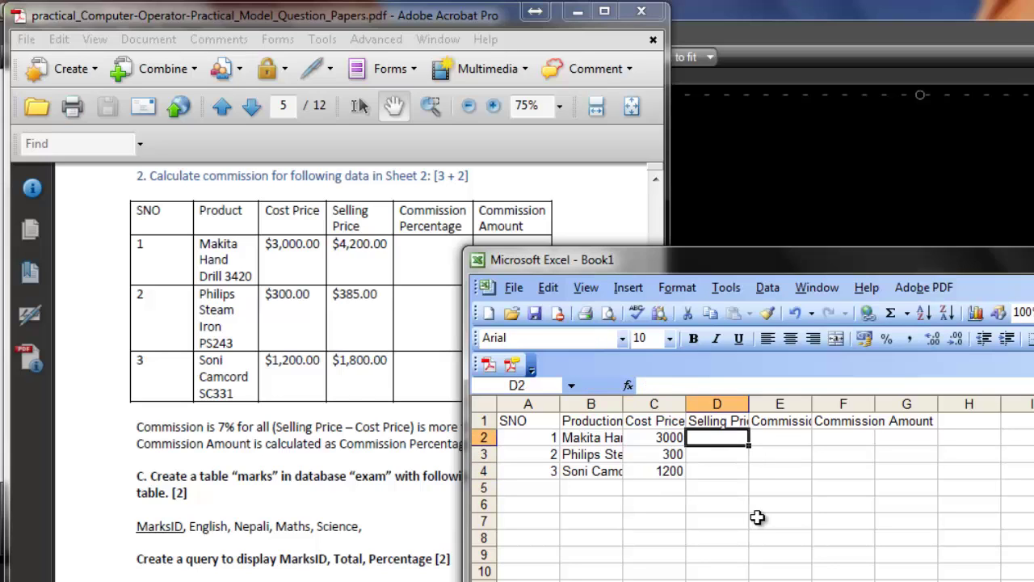
{"action": "type", "text": "4200"}
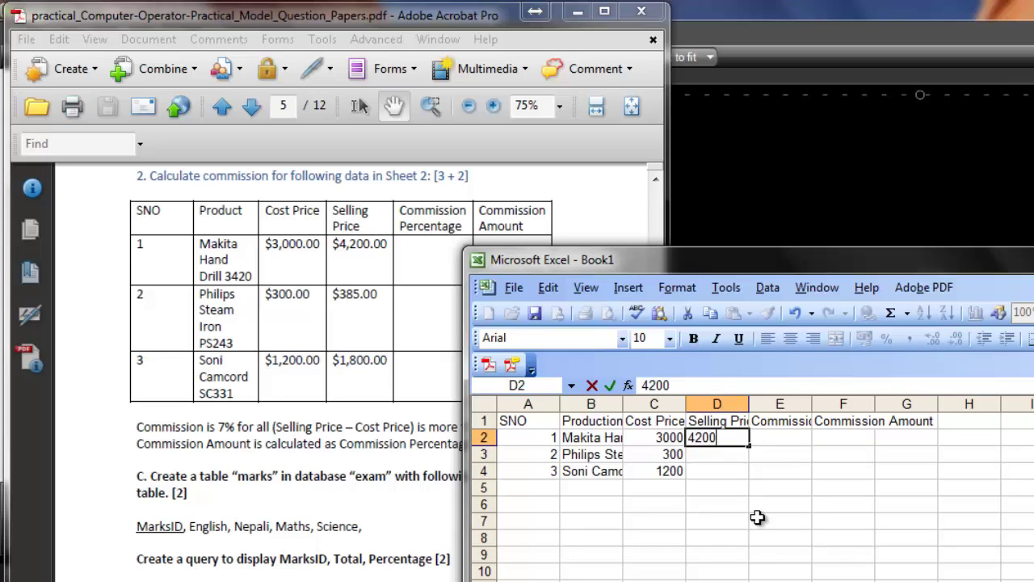
{"action": "key", "text": "Return"}
{"action": "type", "text": "38"}
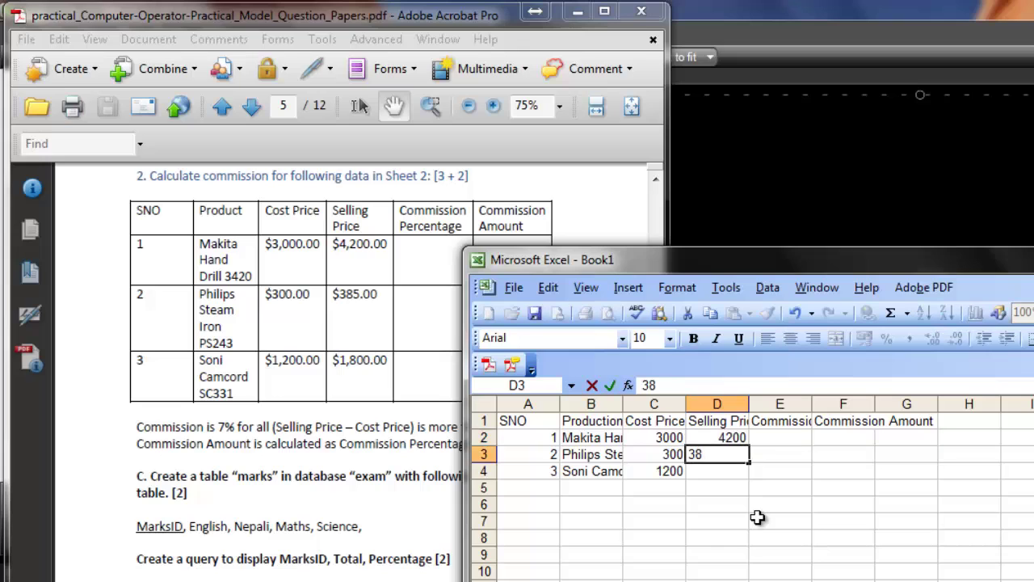
{"action": "type", "text": "5"}
{"action": "key", "text": "Return"}
{"action": "type", "text": "18"}
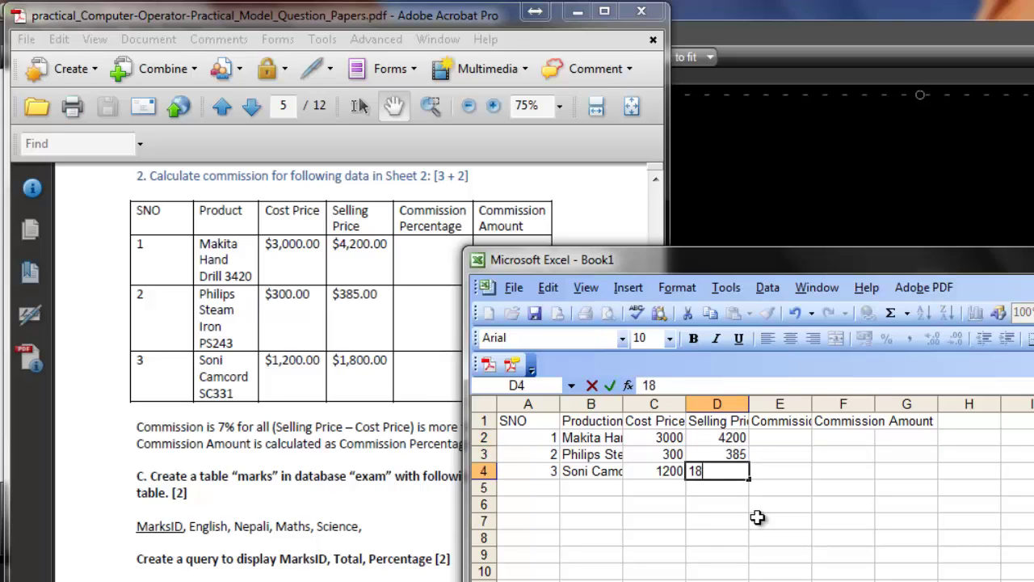
{"action": "type", "text": "00"}
{"action": "key", "text": "Return"}
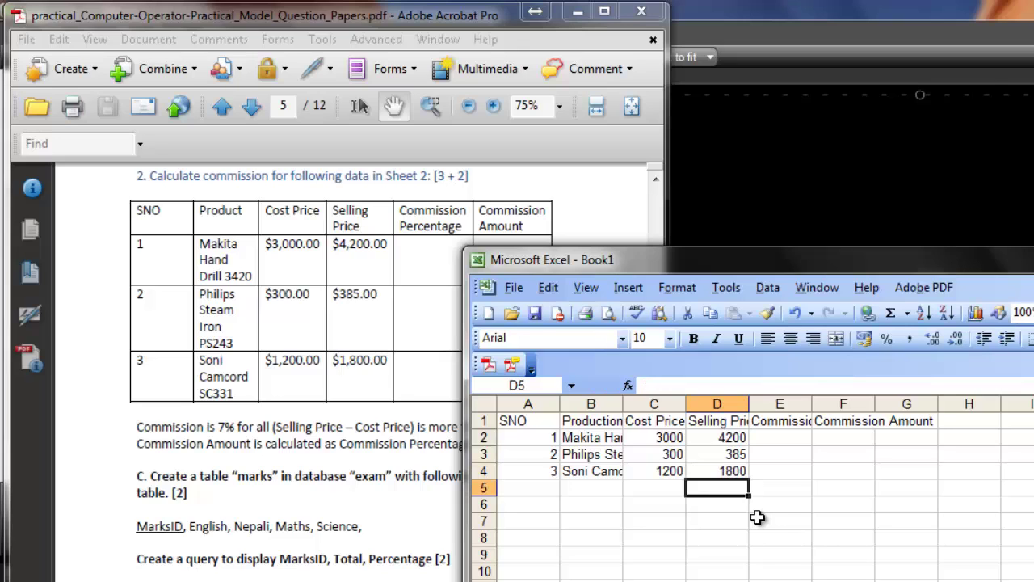
- Apply the currency style to the prices in C2:D4 and choose the Currency category in their cell formatting
{"action": "left_click_drag", "start_coordinate": [654, 438], "coordinate": [719, 473]}
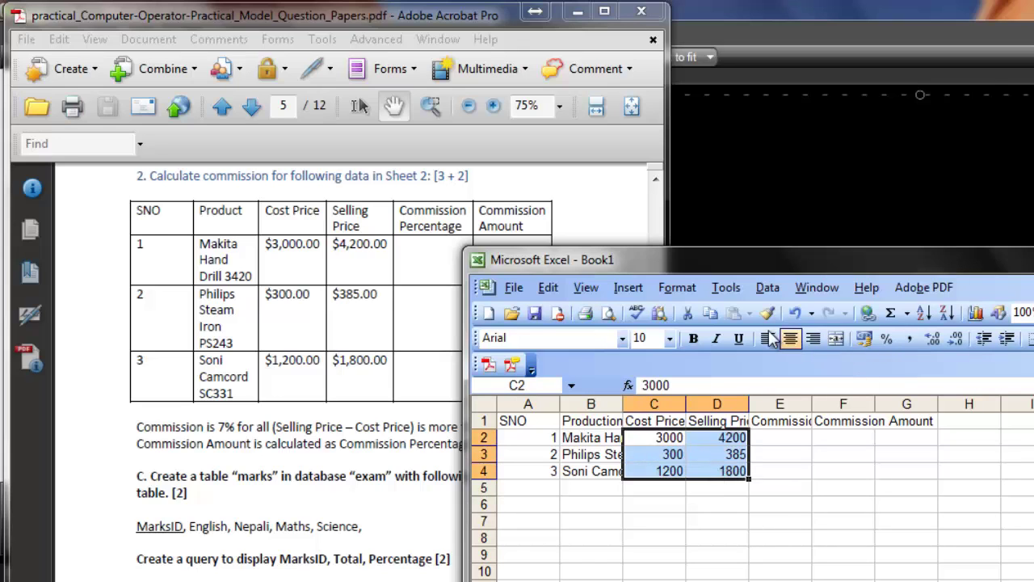
{"action": "left_click", "coordinate": [864, 339]}
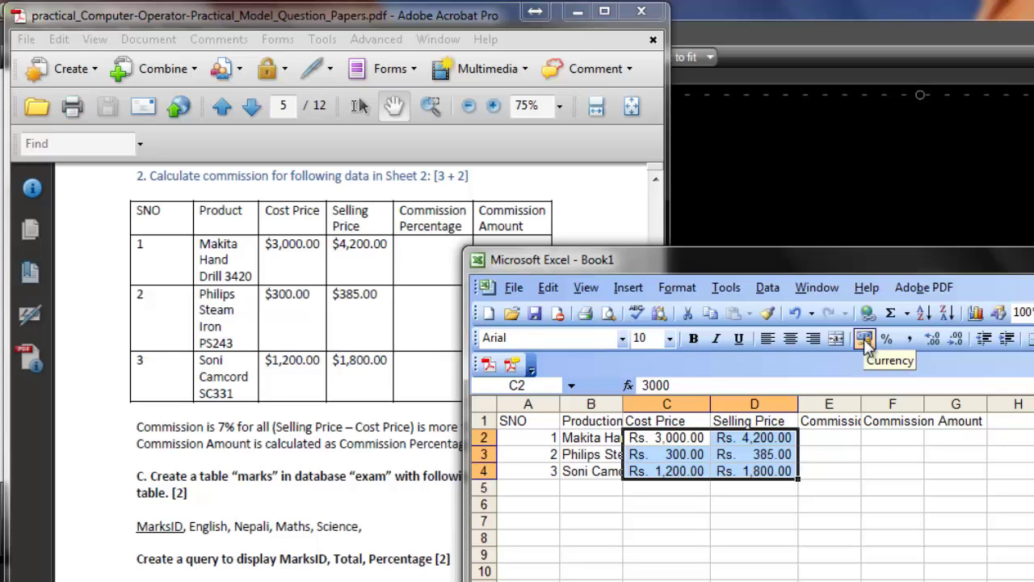
{"action": "left_click", "coordinate": [677, 288]}
{"action": "left_click", "coordinate": [716, 312]}
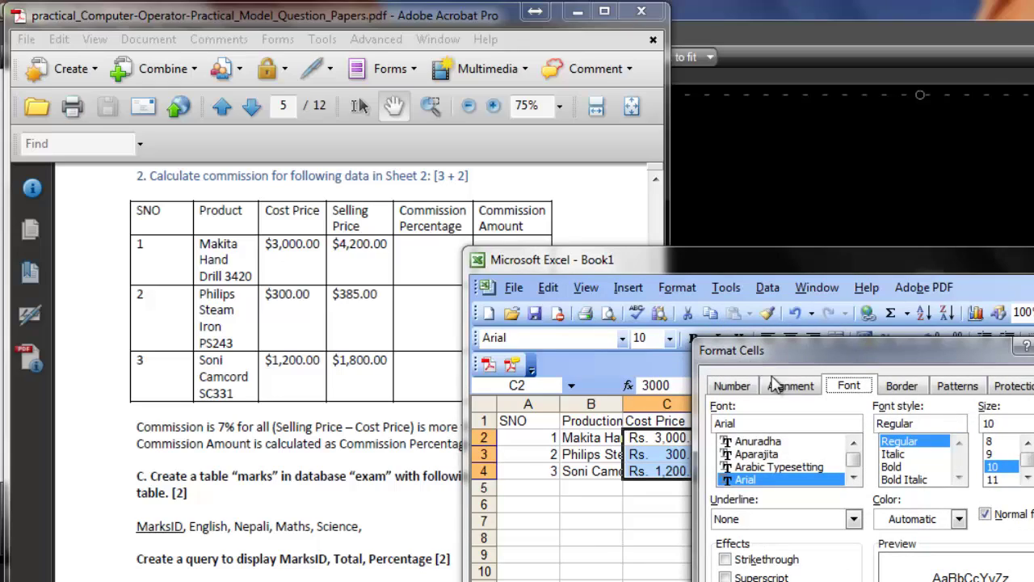
{"action": "left_click", "coordinate": [732, 386]}
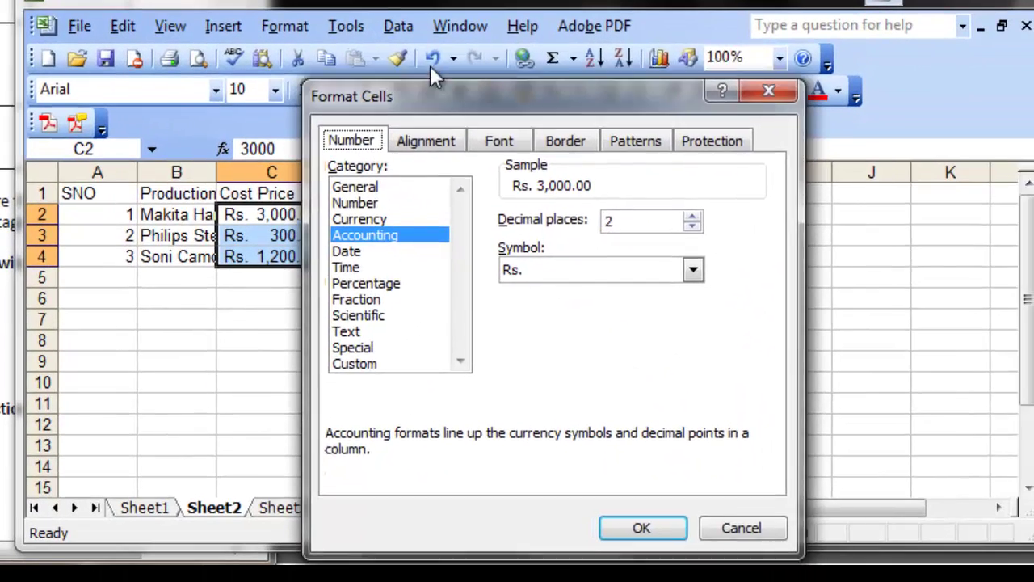
{"action": "left_click_drag", "start_coordinate": [430, 65], "coordinate": [423, 43]}
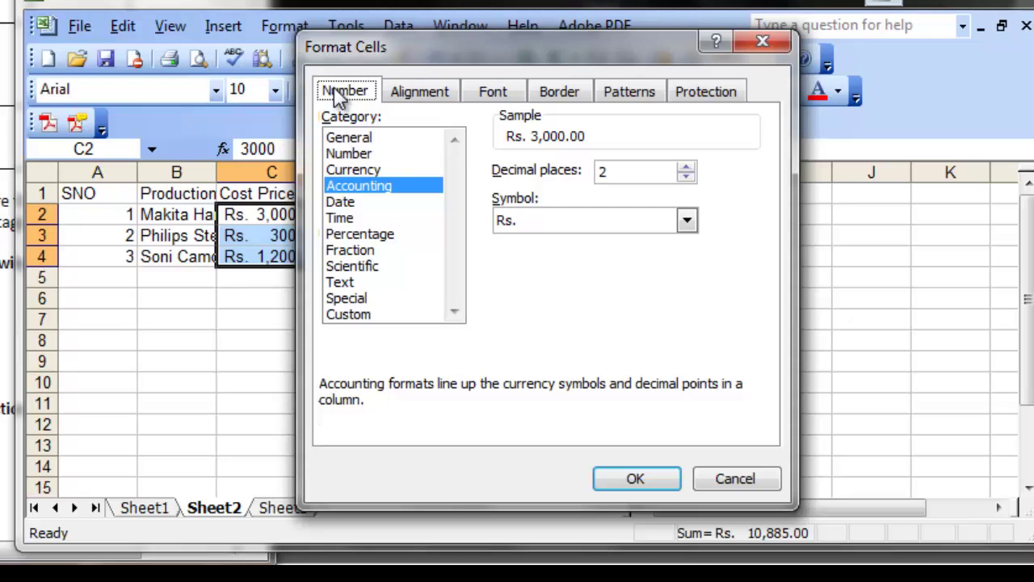
{"action": "left_click", "coordinate": [378, 171]}
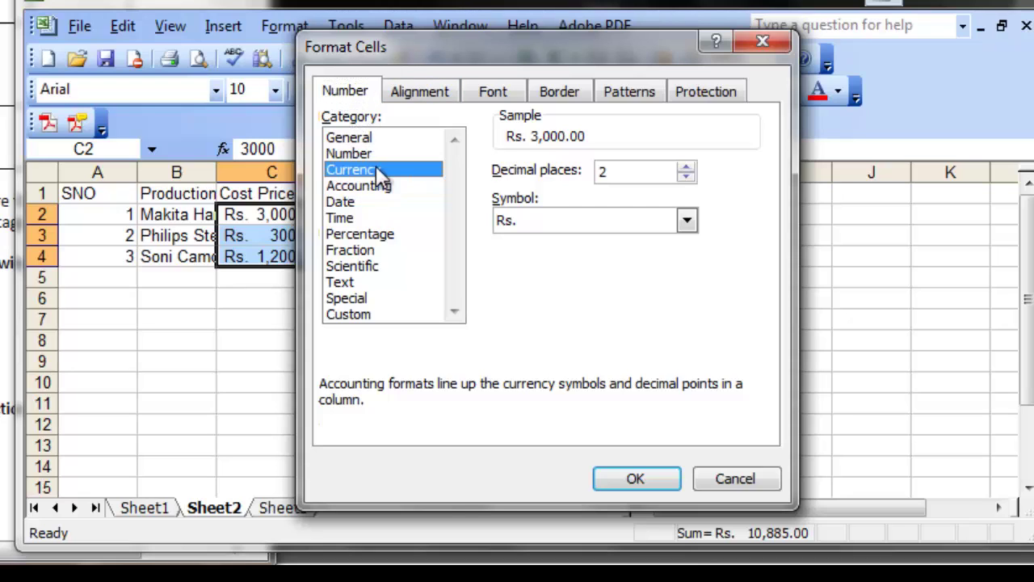
{"action": "left_click", "coordinate": [379, 188]}
{"action": "left_click", "coordinate": [378, 172]}
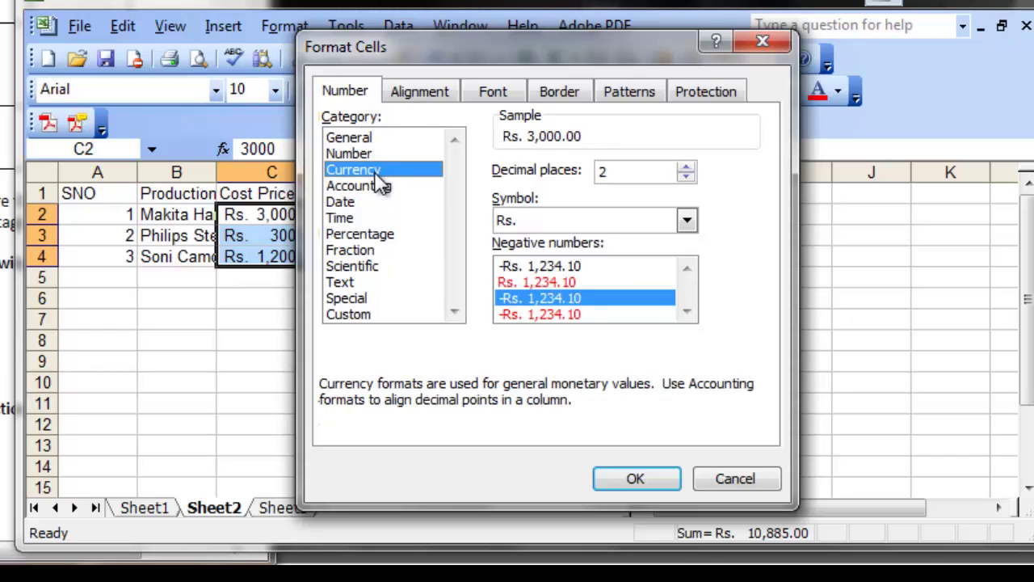
{"action": "left_click", "coordinate": [380, 189]}
{"action": "left_click", "coordinate": [377, 172]}
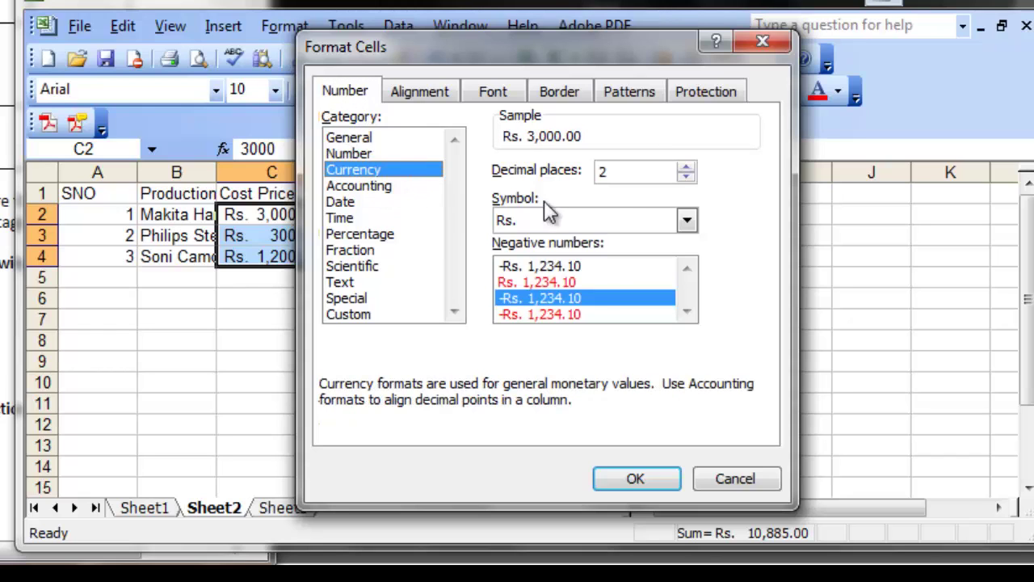
- Set the currency symbol of the selected prices to $ English (United States) and apply the format
{"action": "left_click", "coordinate": [688, 221]}
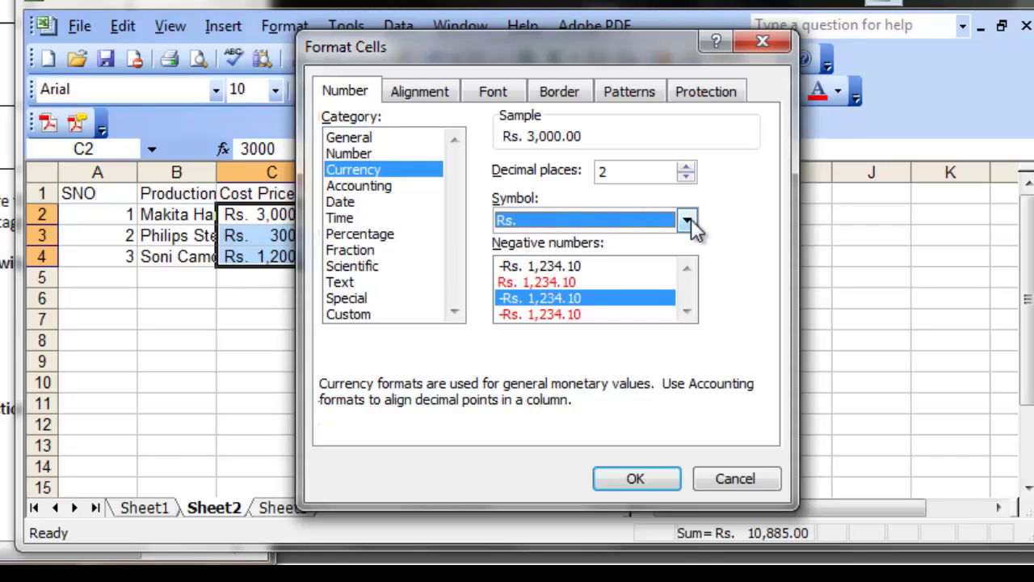
{"action": "left_click", "coordinate": [687, 223]}
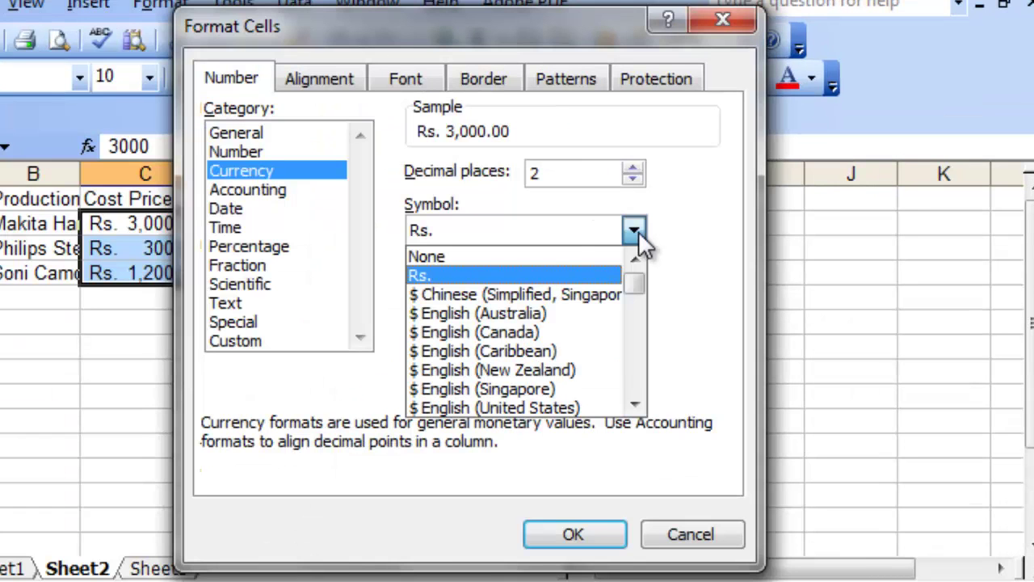
{"action": "left_click", "coordinate": [480, 403]}
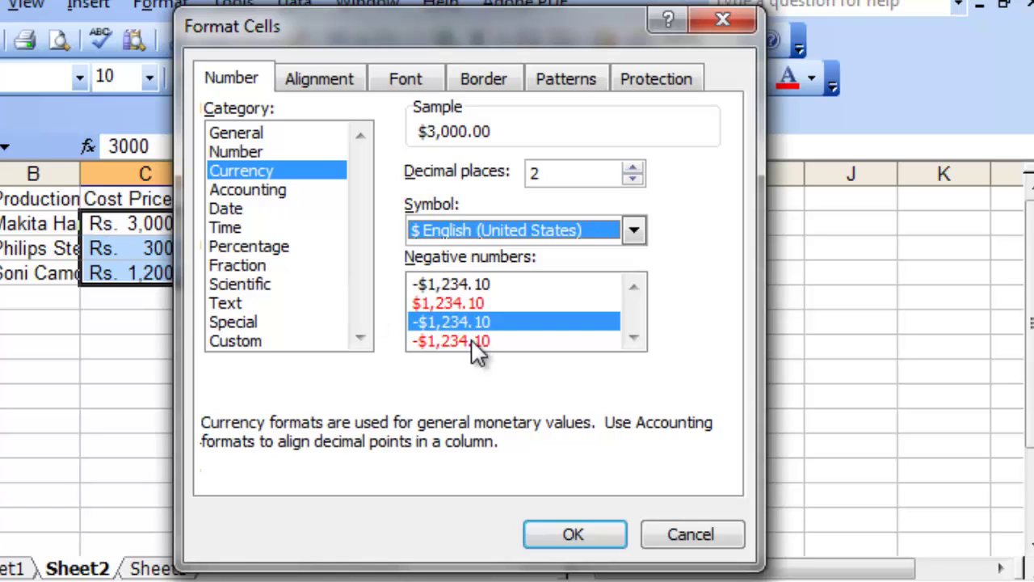
{"action": "left_click", "coordinate": [590, 535]}
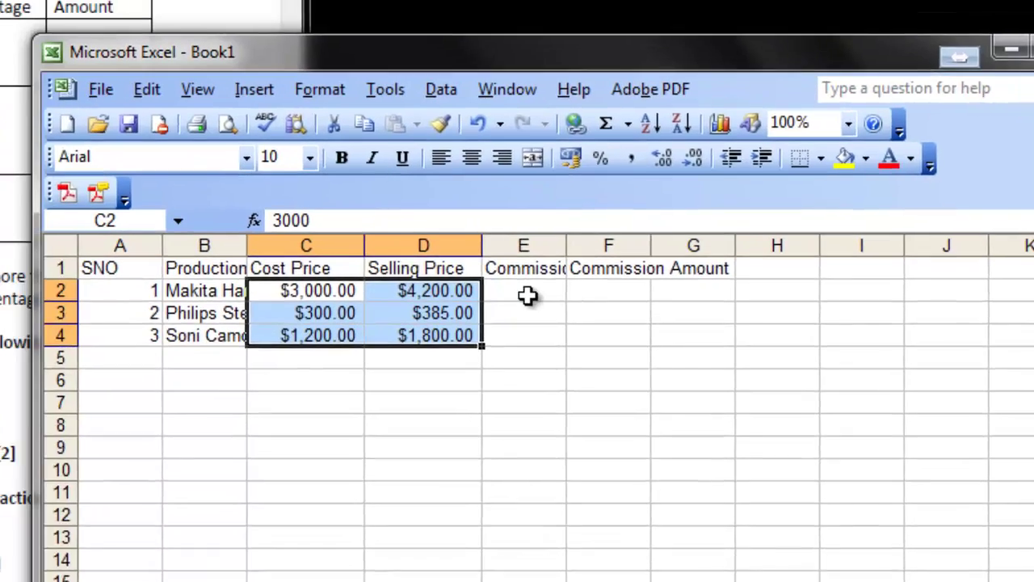
- Read the commission percentage rule below the Sheet 2 table in the exam PDF
{"action": "left_click", "coordinate": [387, 224]}
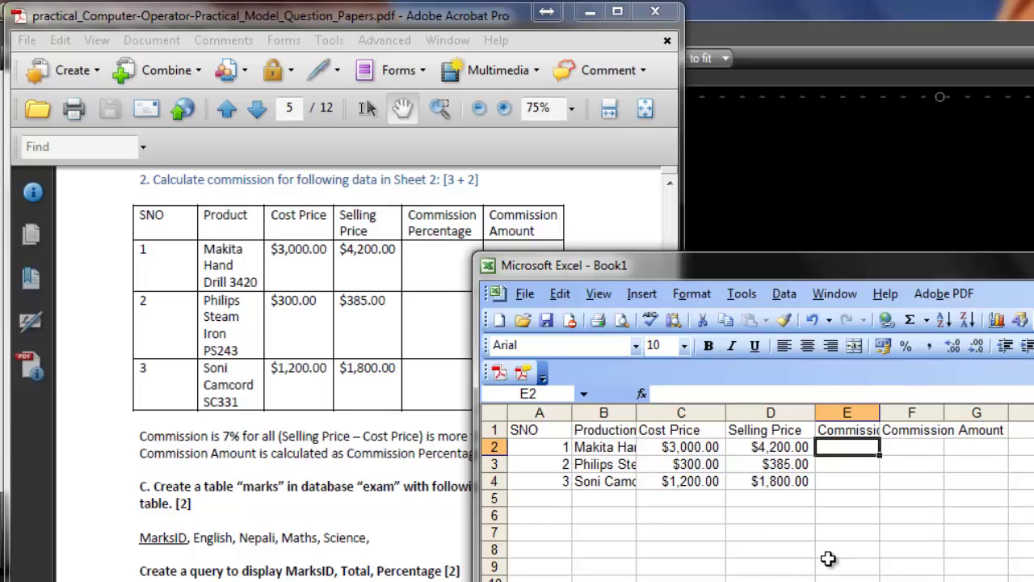
{"action": "left_click", "coordinate": [682, 446]}
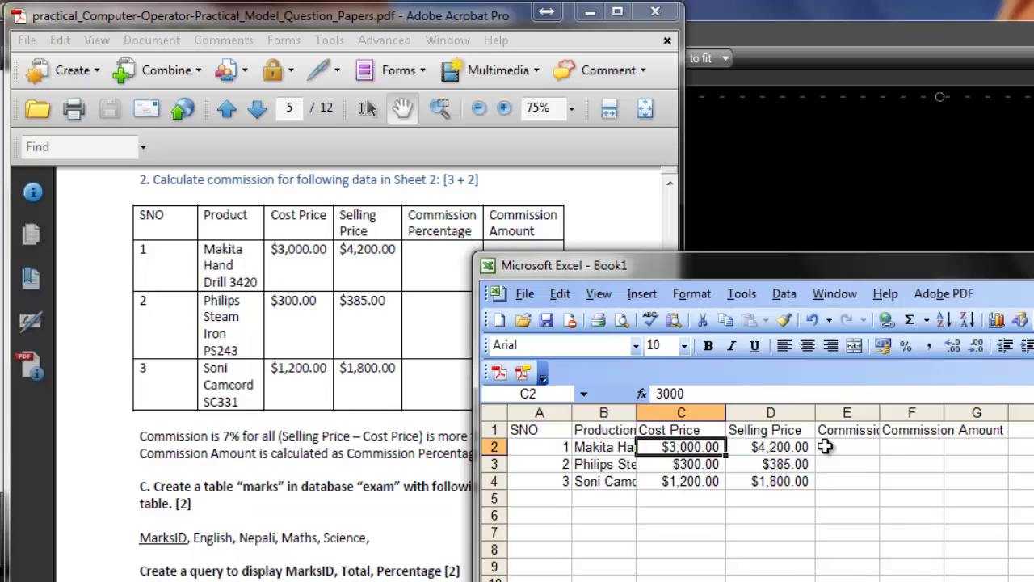
{"action": "left_click", "coordinate": [863, 450]}
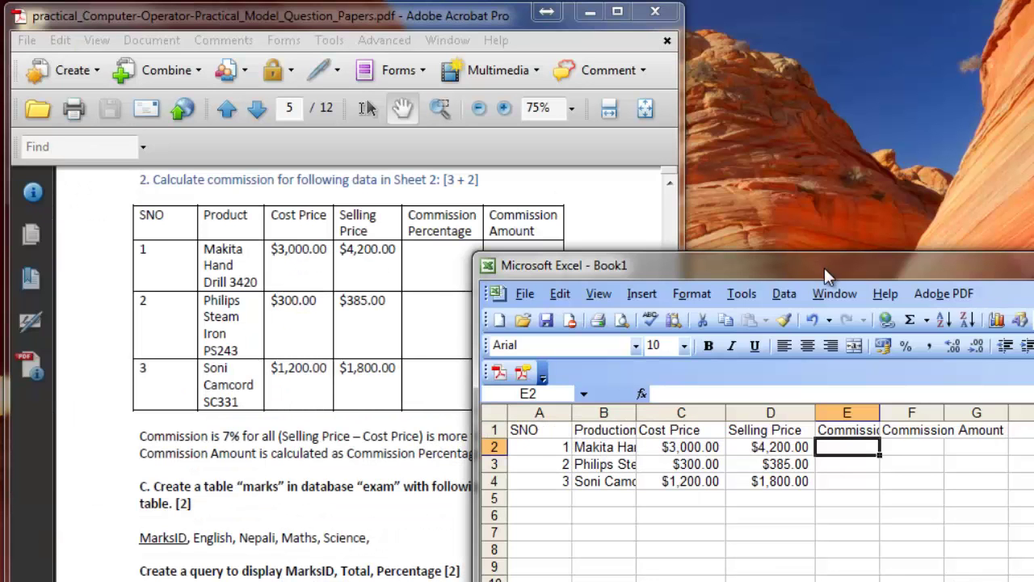
{"action": "left_click_drag", "start_coordinate": [824, 268], "coordinate": [804, 213]}
{"action": "left_click", "coordinate": [232, 362]}
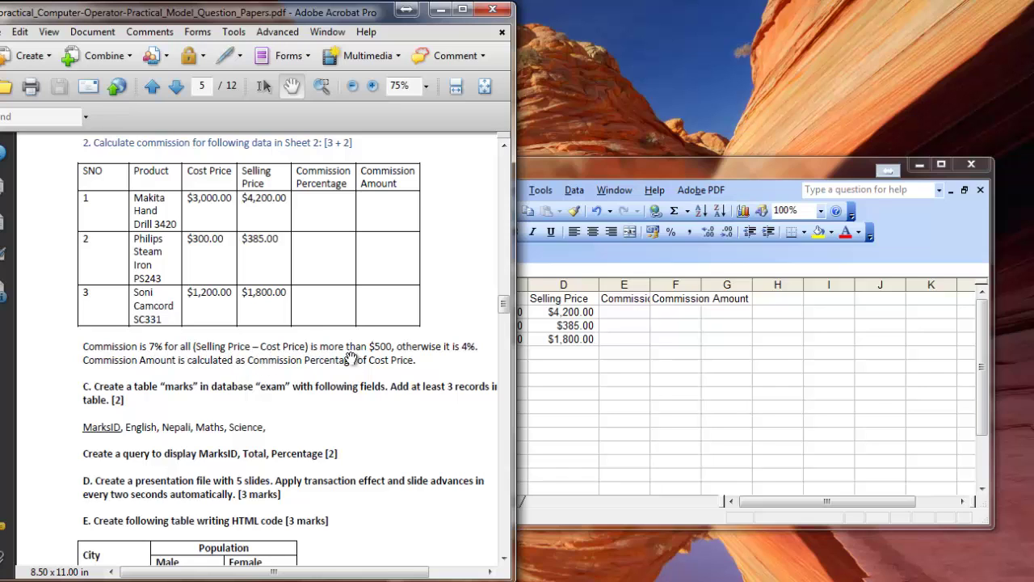
- Start an IF formula in E2, the first Commission Percentage cell, consulting the commission rule in the exam PDF
{"action": "left_click", "coordinate": [624, 314]}
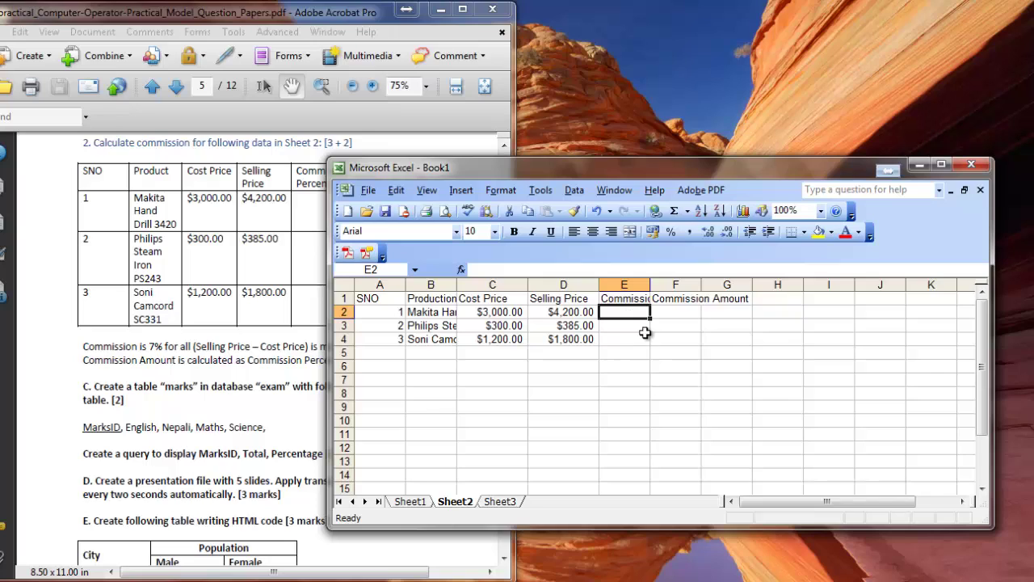
{"action": "type", "text": "="}
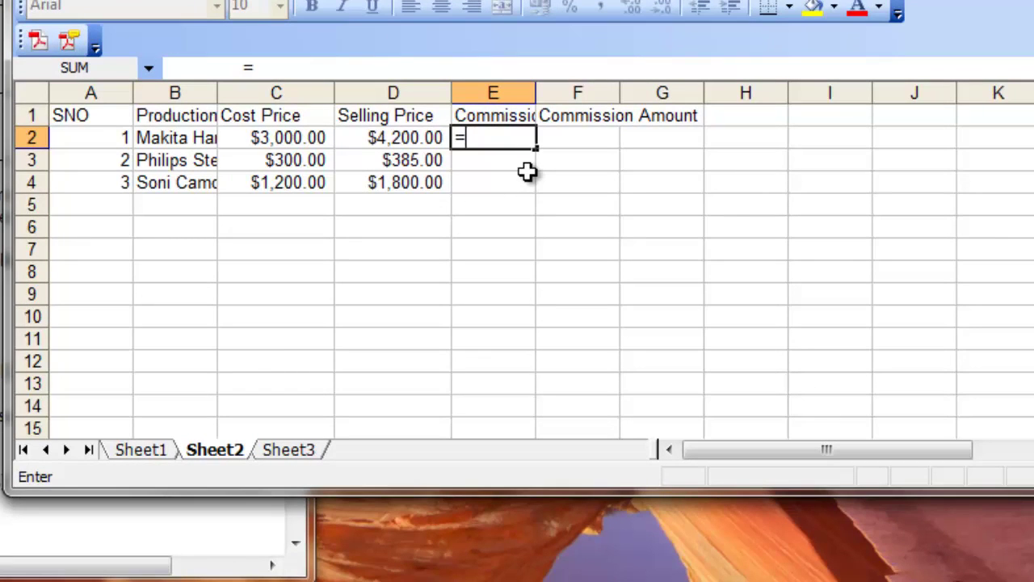
{"action": "type", "text": "if"}
{"action": "key", "text": "alt+Tab"}
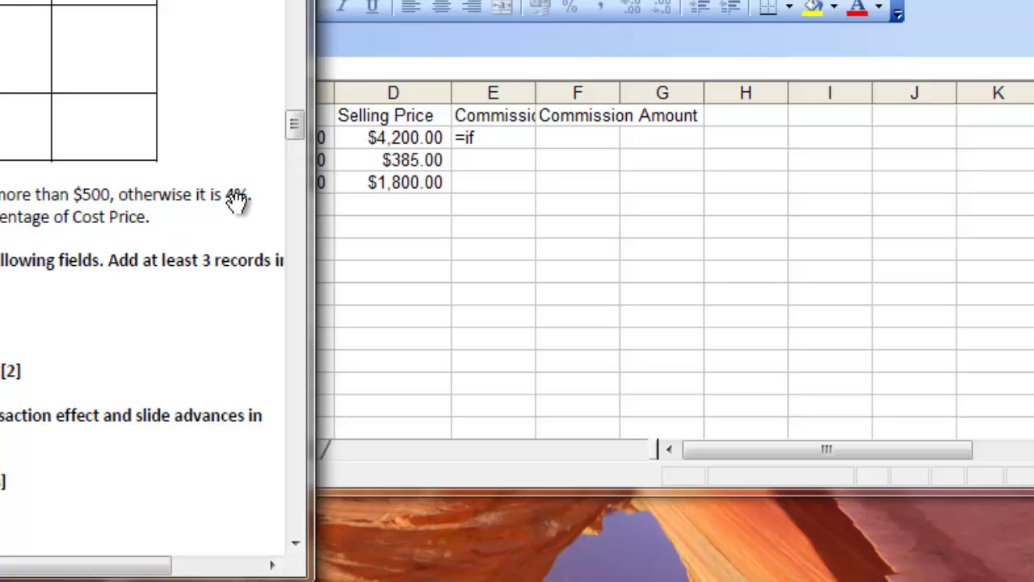
{"action": "key", "text": "alt+Tab"}
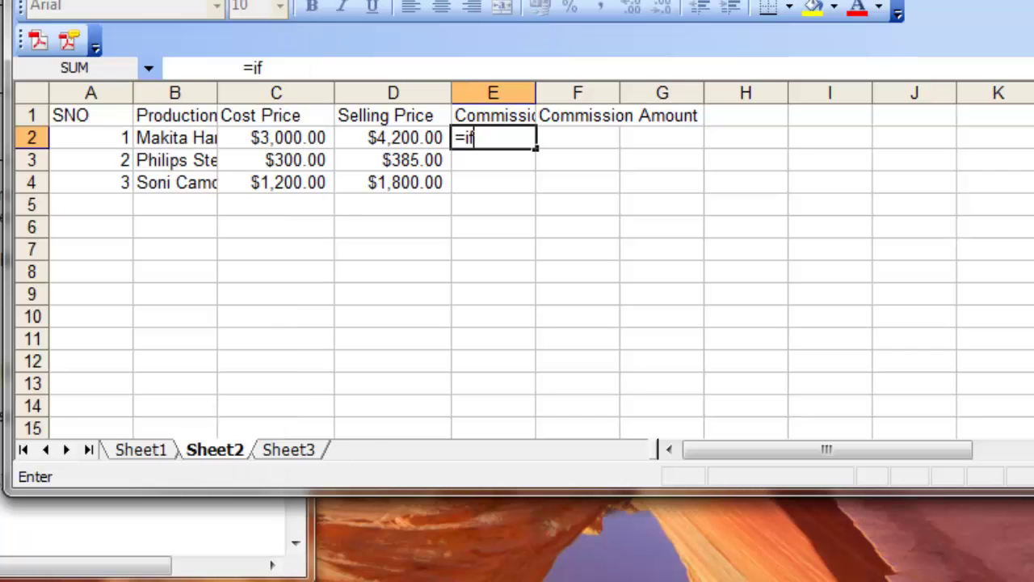
{"action": "type", "text": "("}
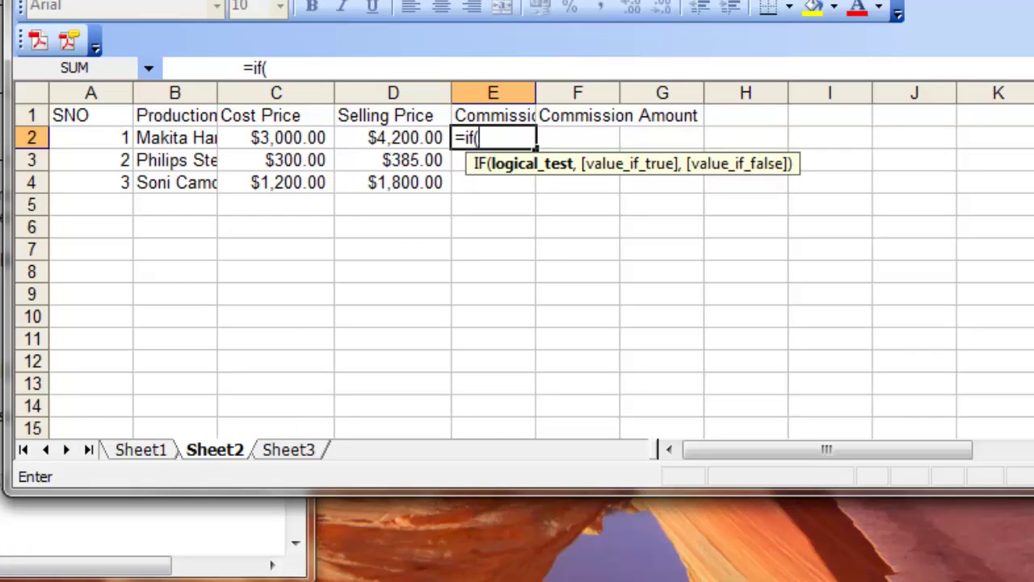
- Complete the first Commission Percentage formula in E2 as =IF(D2-C2>500,7,4), consulting the commission rule in the exam PDF
{"action": "left_click", "coordinate": [387, 141]}
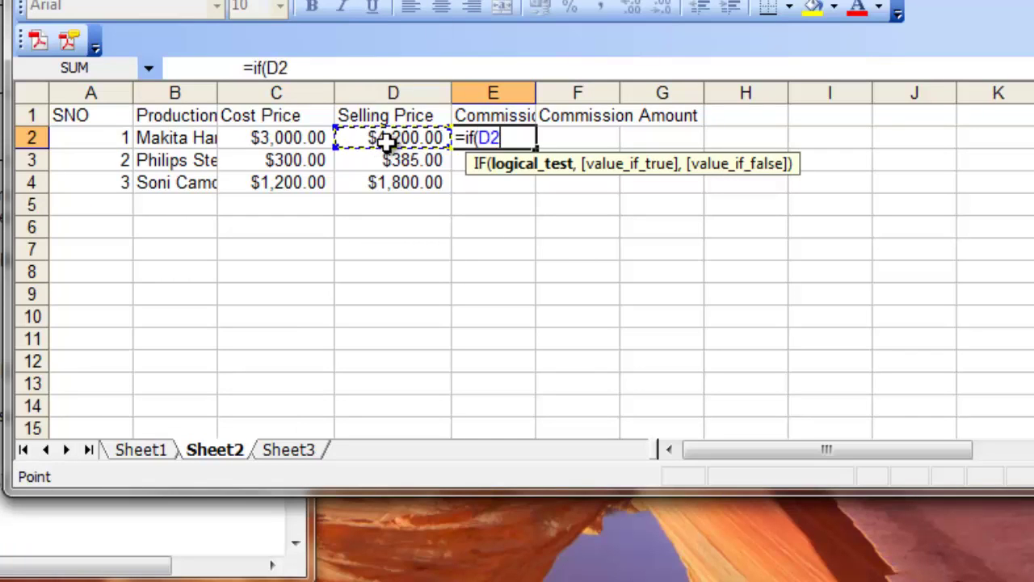
{"action": "type", "text": "-"}
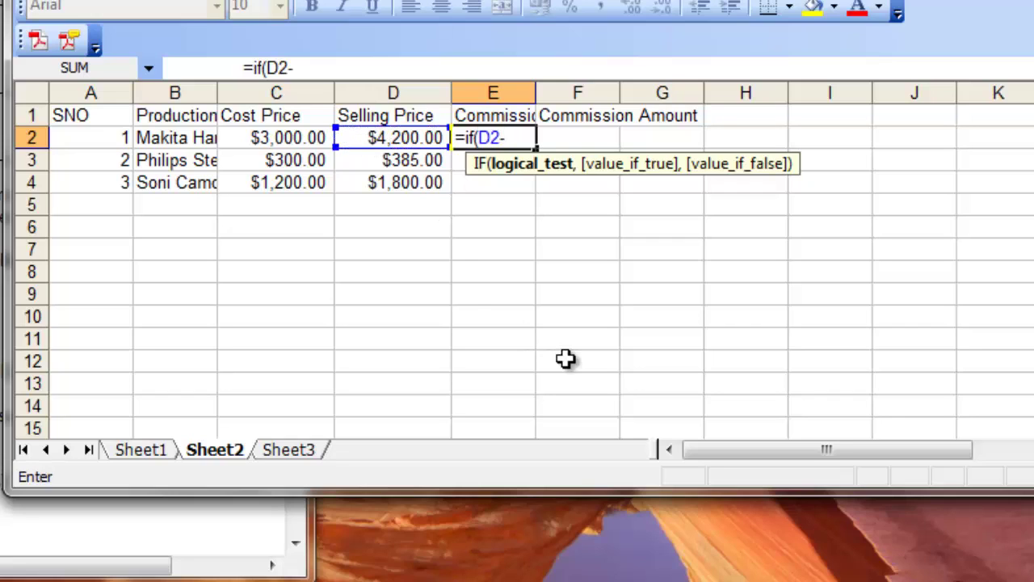
{"action": "left_click", "coordinate": [279, 139]}
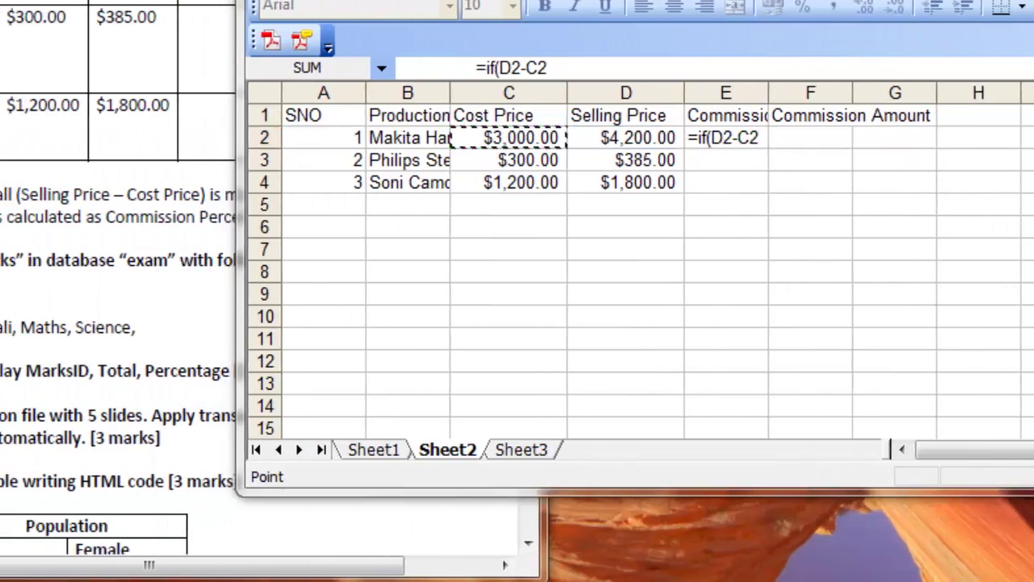
{"action": "left_click", "coordinate": [438, 120]}
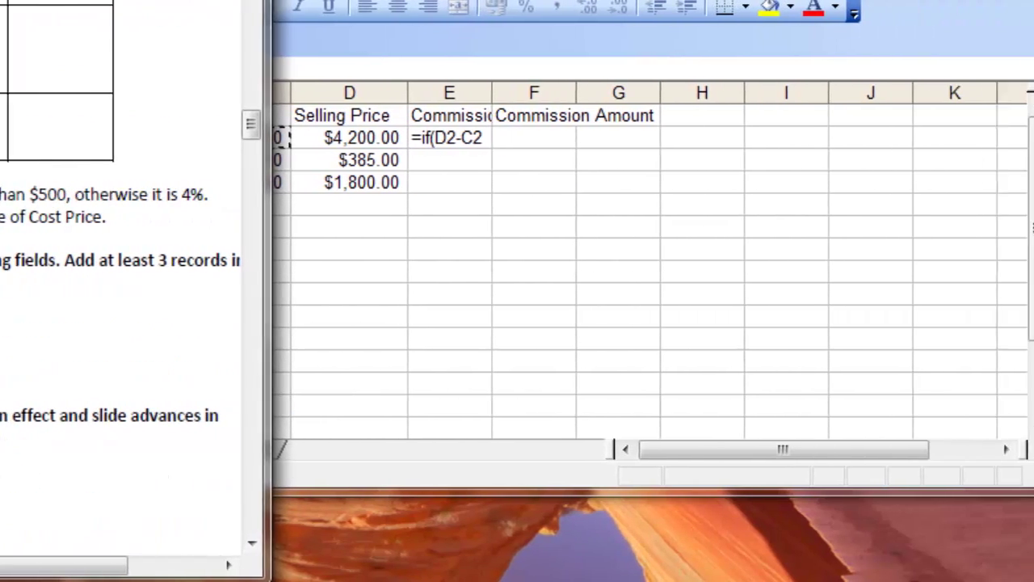
{"action": "key", "text": "alt+Tab"}
{"action": "type", "text": ">"}
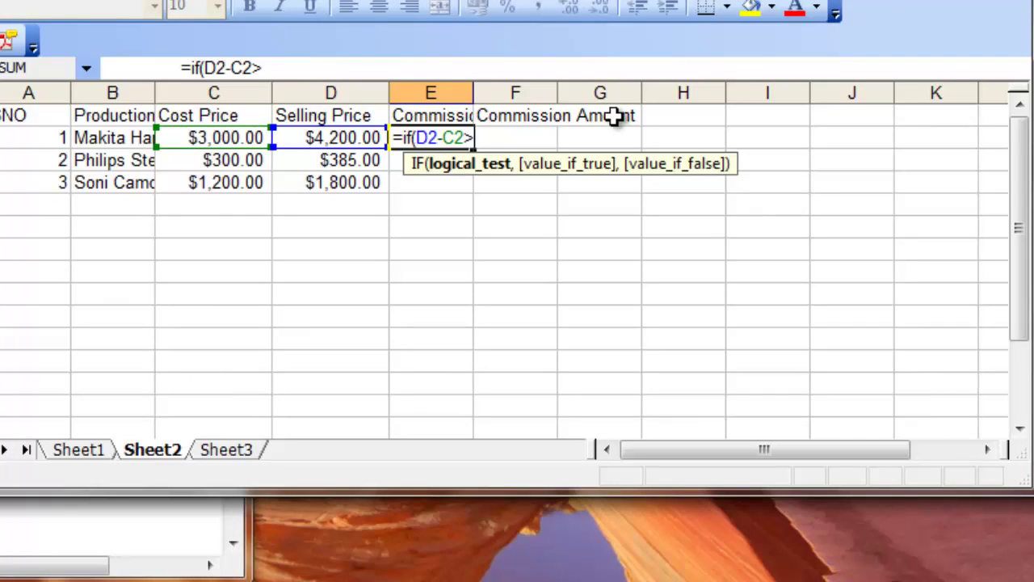
{"action": "type", "text": "500,"}
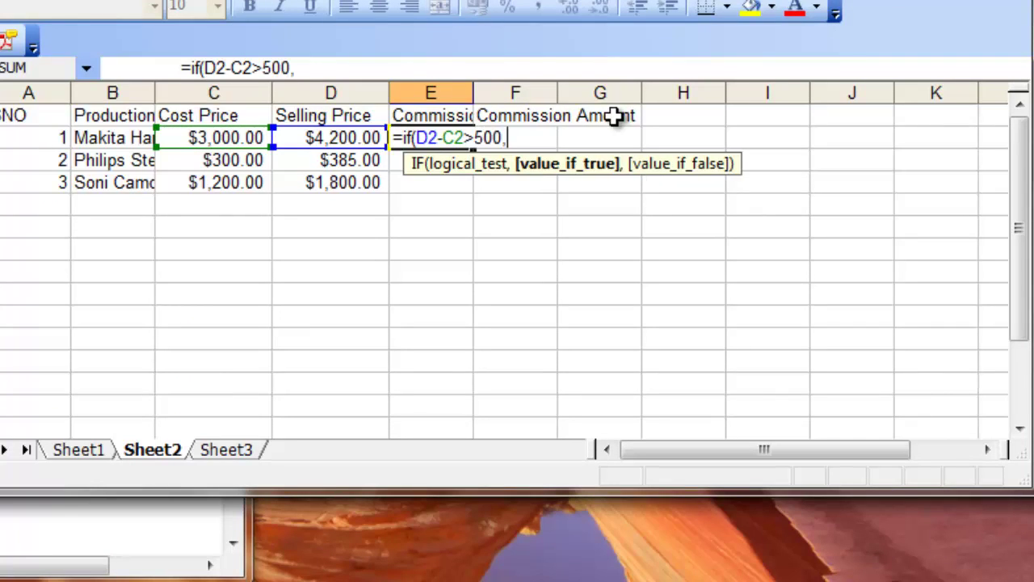
{"action": "type", "text": "7,"}
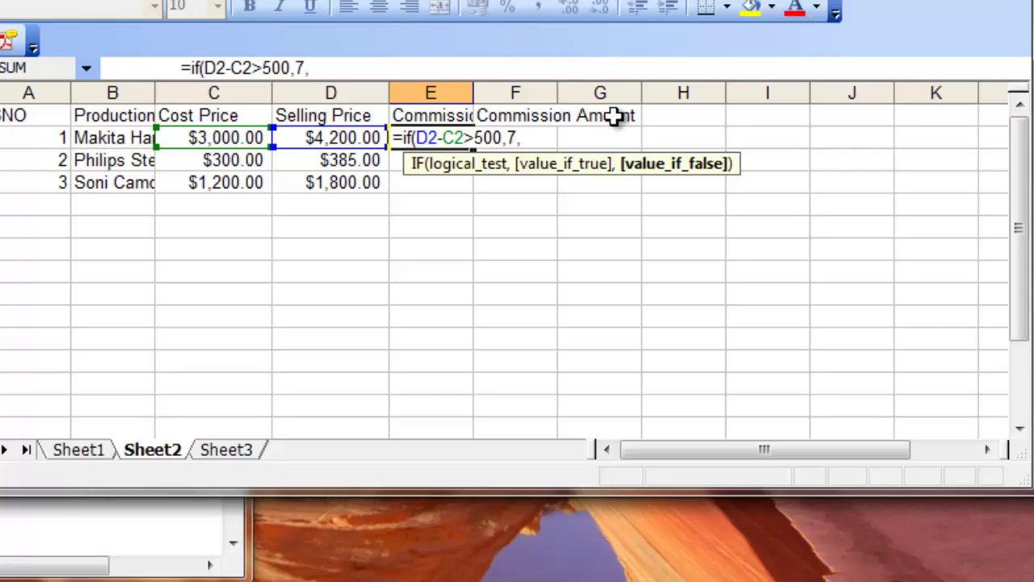
{"action": "type", "text": "4)"}
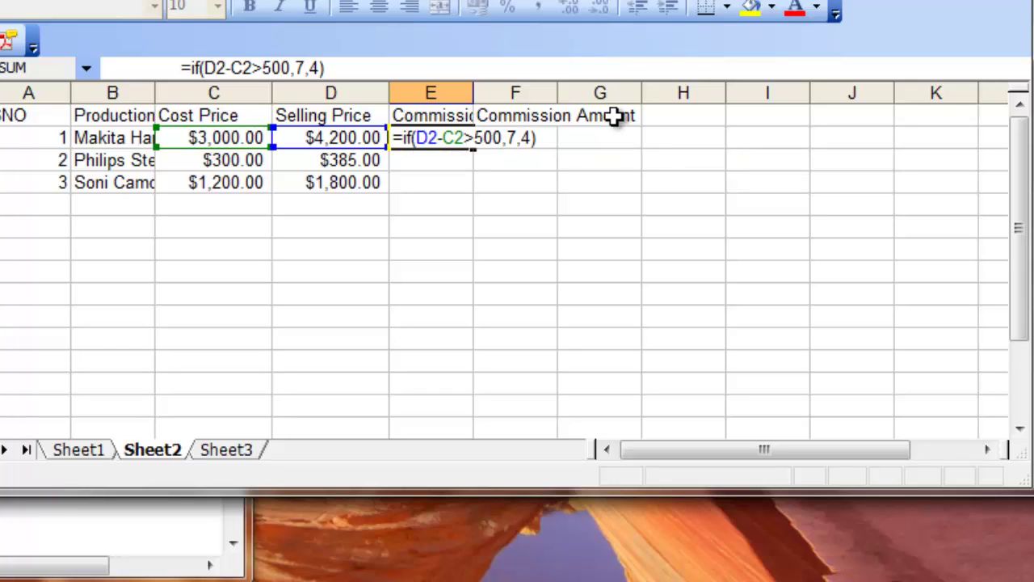
{"action": "key", "text": "Return"}
- Fill the Commission Percentage formula from E2 down through E4
{"action": "key", "text": "Up"}
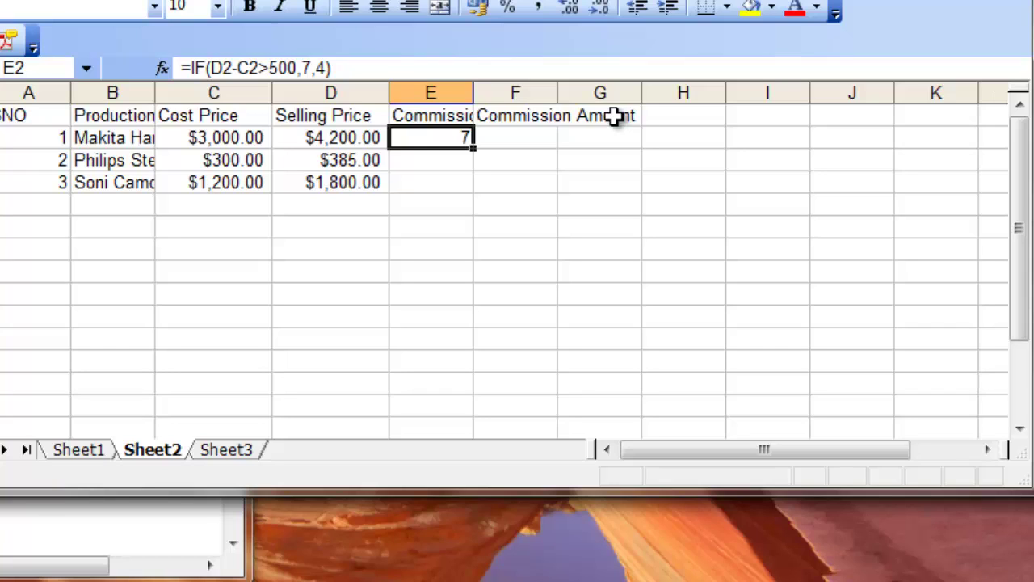
{"action": "key", "text": "shift+Down"}
{"action": "key", "text": "shift+Down"}
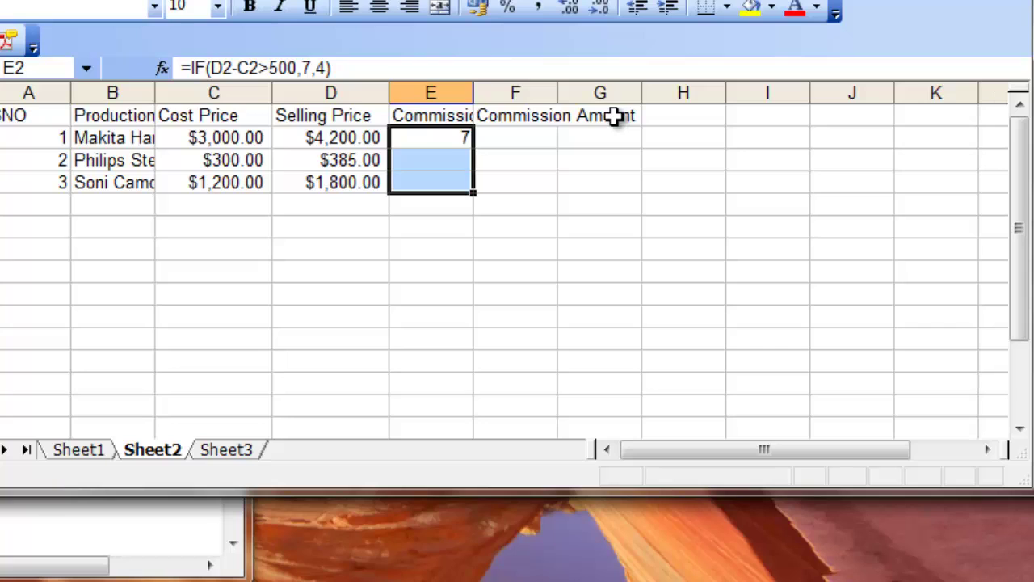
{"action": "key", "text": "ctrl+d"}
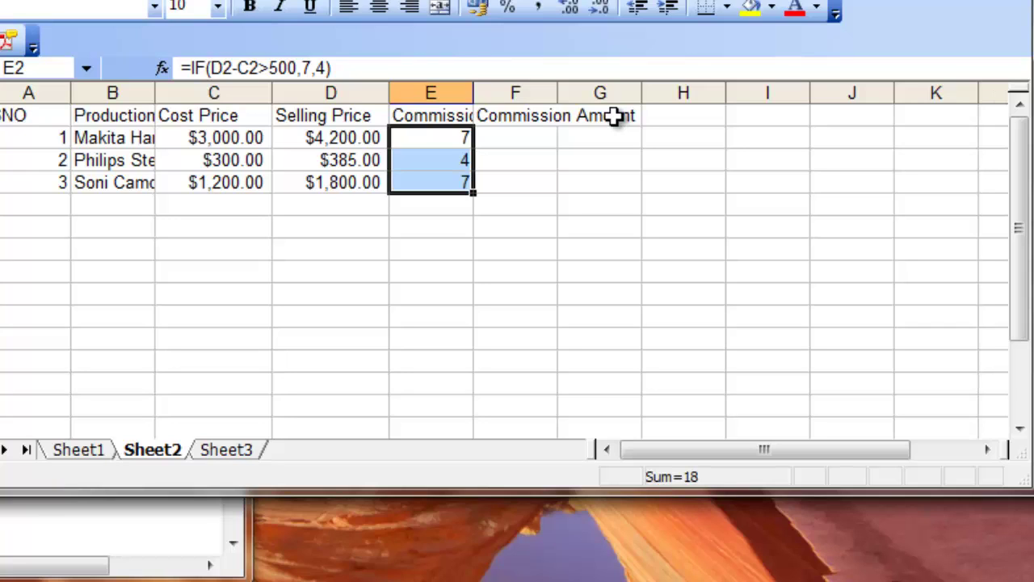
{"action": "left_click", "coordinate": [545, 166]}
{"action": "left_click", "coordinate": [452, 141]}
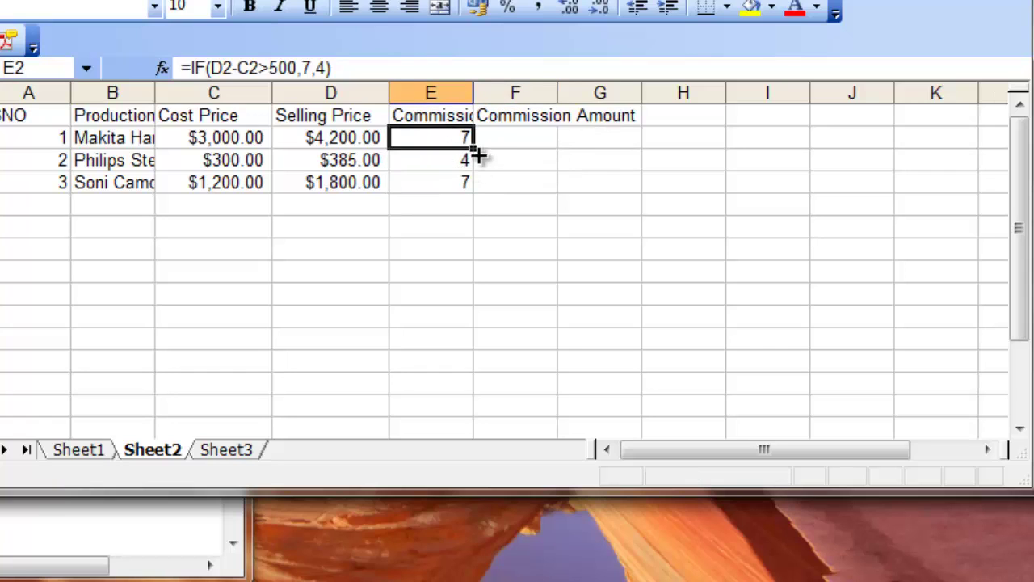
{"action": "left_click_drag", "start_coordinate": [473, 148], "coordinate": [476, 194]}
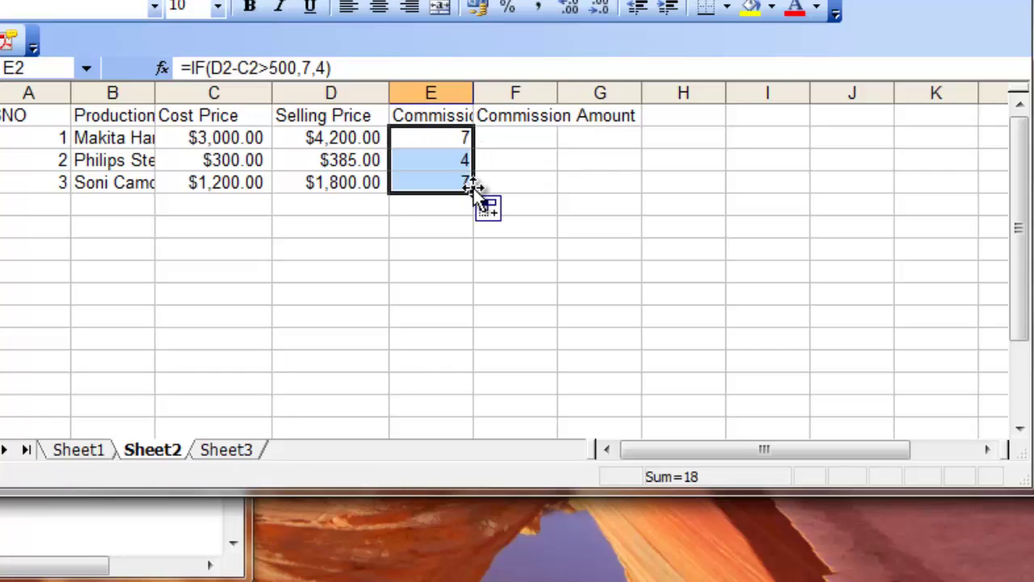
- Calculate the first Commission Amount in F2 with =E2%*C2 and fill the formula down through F4
{"action": "left_click", "coordinate": [512, 142]}
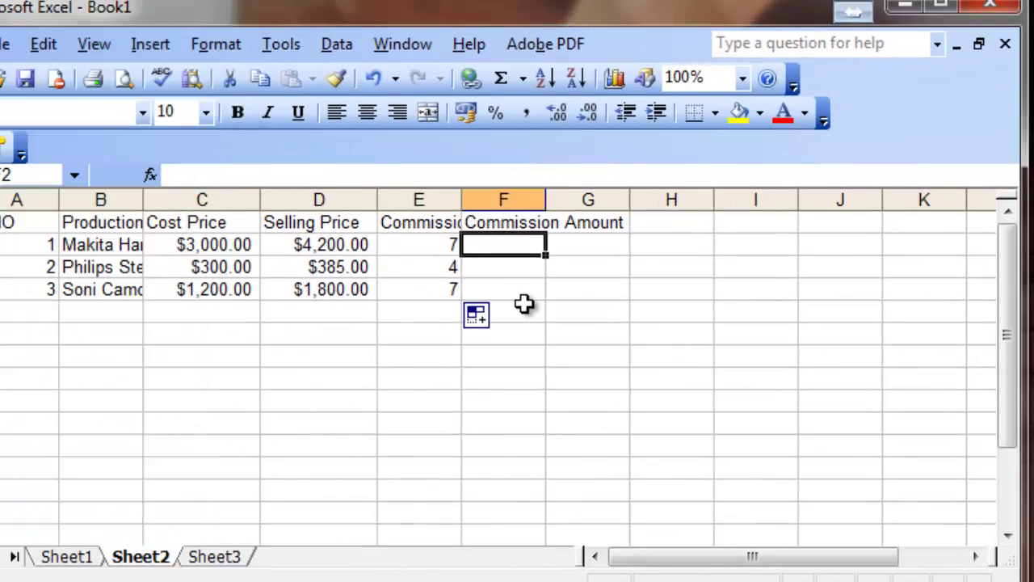
{"action": "type", "text": "="}
{"action": "left_click", "coordinate": [440, 244]}
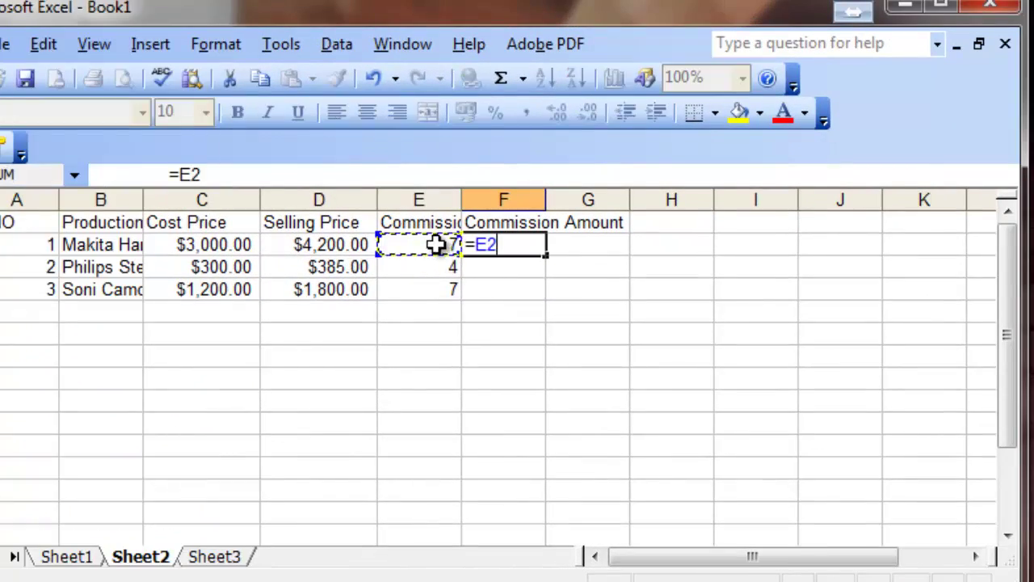
{"action": "type", "text": "%"}
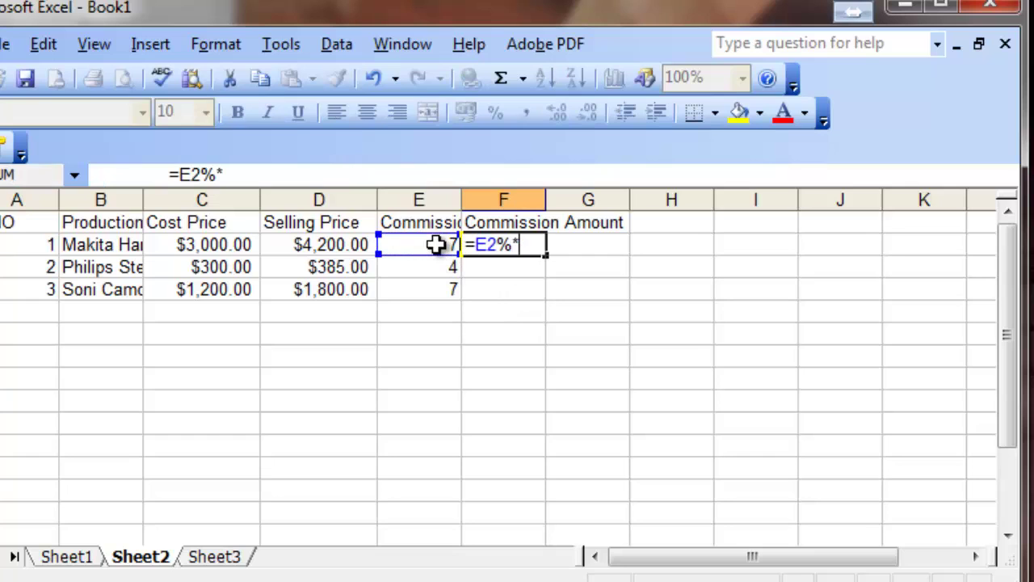
{"action": "type", "text": "*"}
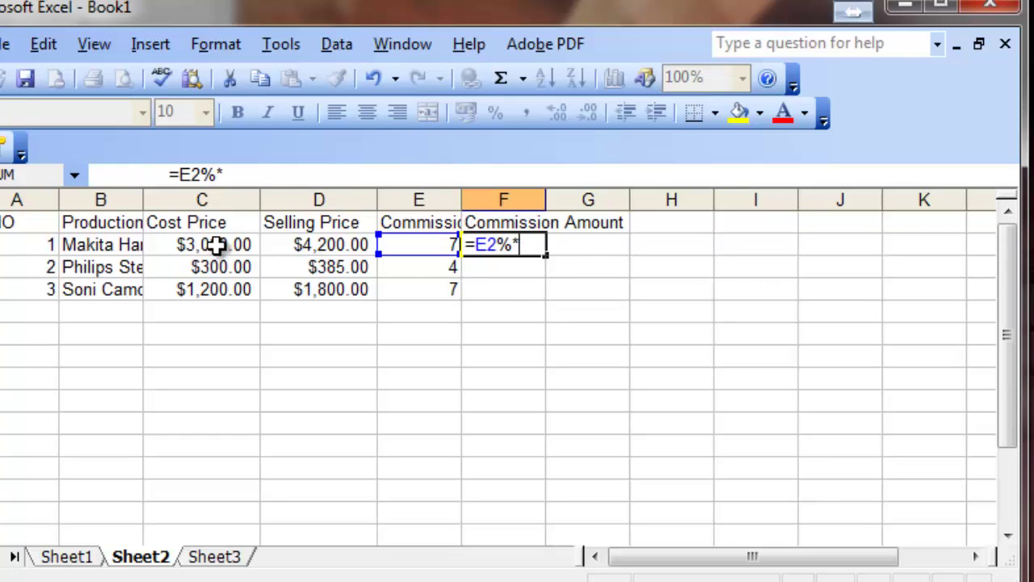
{"action": "left_click", "coordinate": [216, 245]}
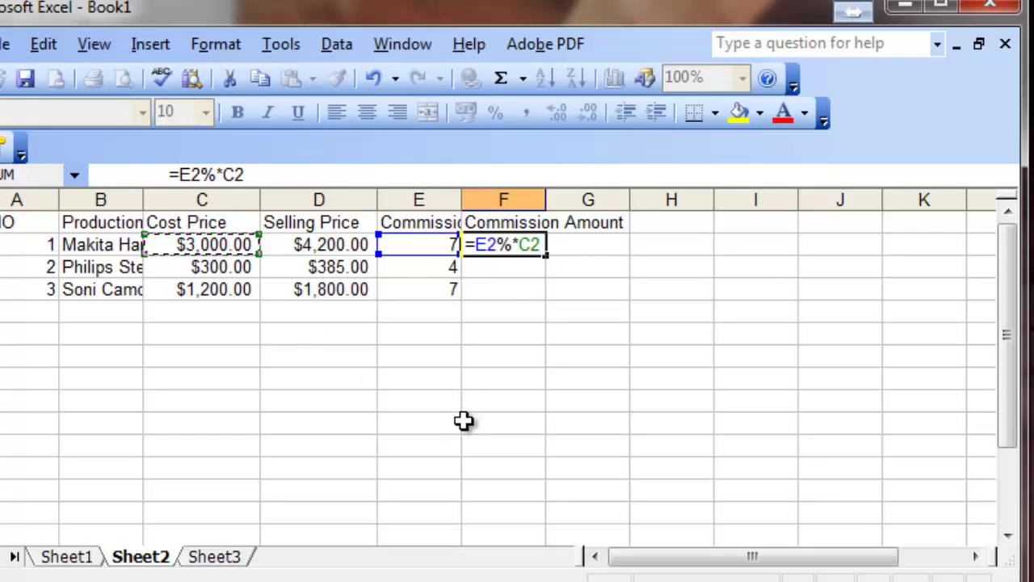
{"action": "key", "text": "Return"}
{"action": "left_click", "coordinate": [509, 244]}
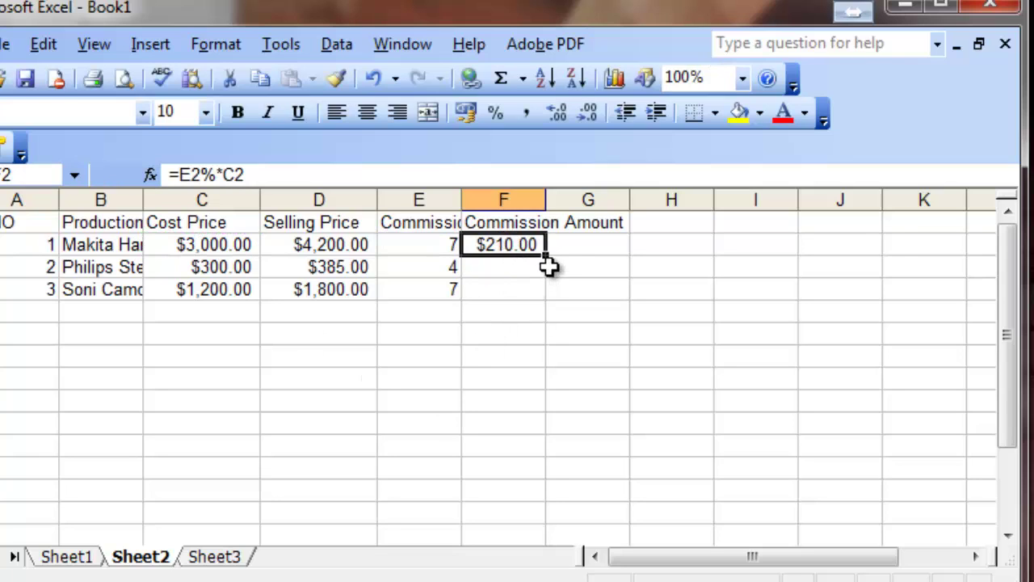
{"action": "left_click_drag", "start_coordinate": [548, 255], "coordinate": [547, 301]}
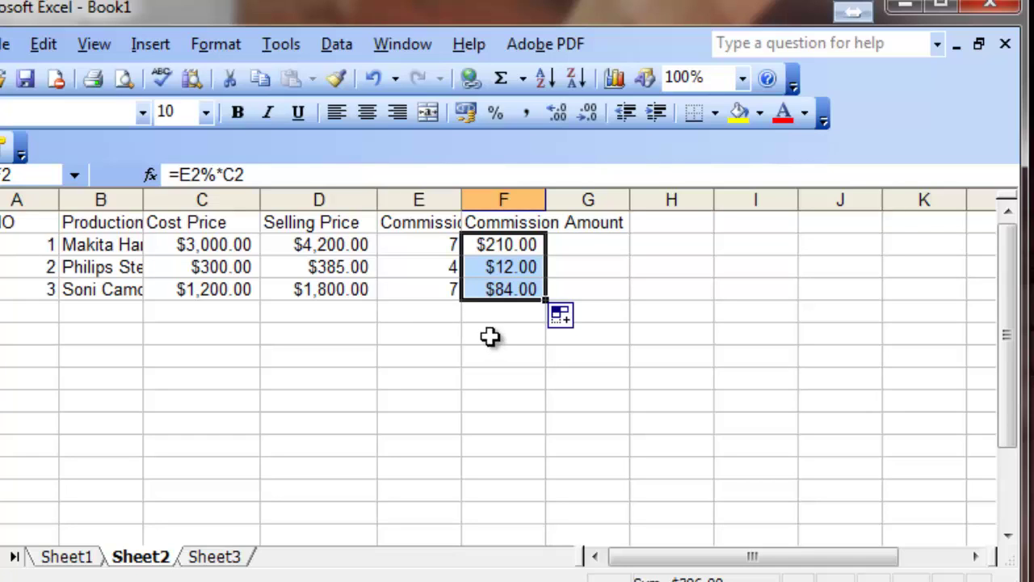
- Review the commission formulas in E4 and F2:F4 and compare them with the Sheet 2 task in the exam PDF
{"action": "left_click", "coordinate": [443, 284]}
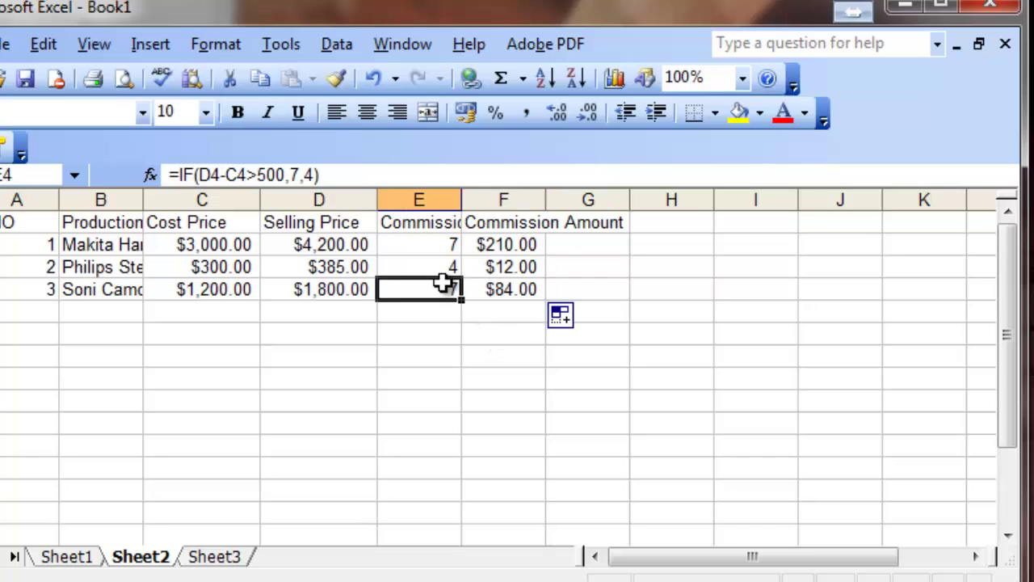
{"action": "left_click", "coordinate": [503, 248]}
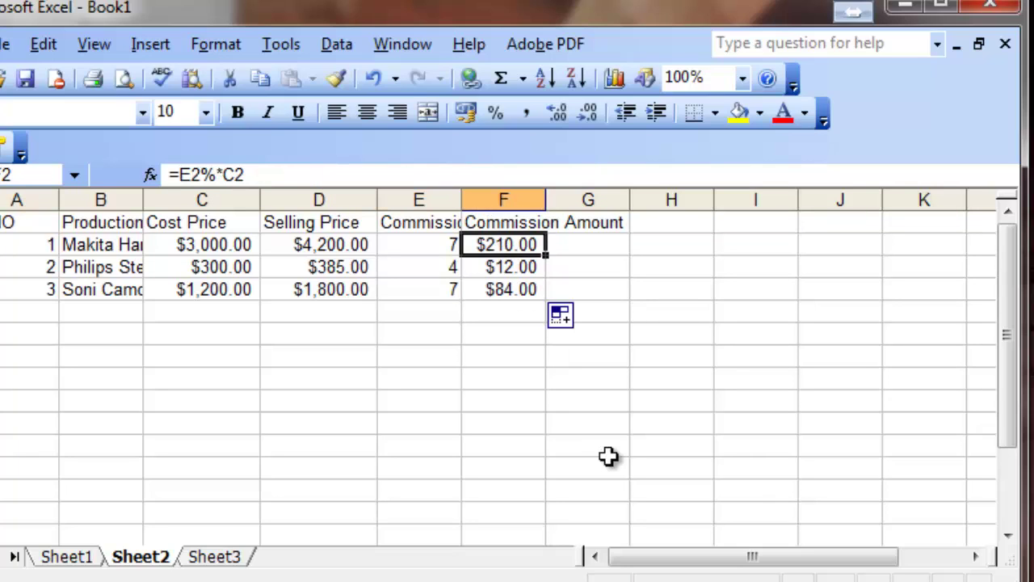
{"action": "key", "text": "Down"}
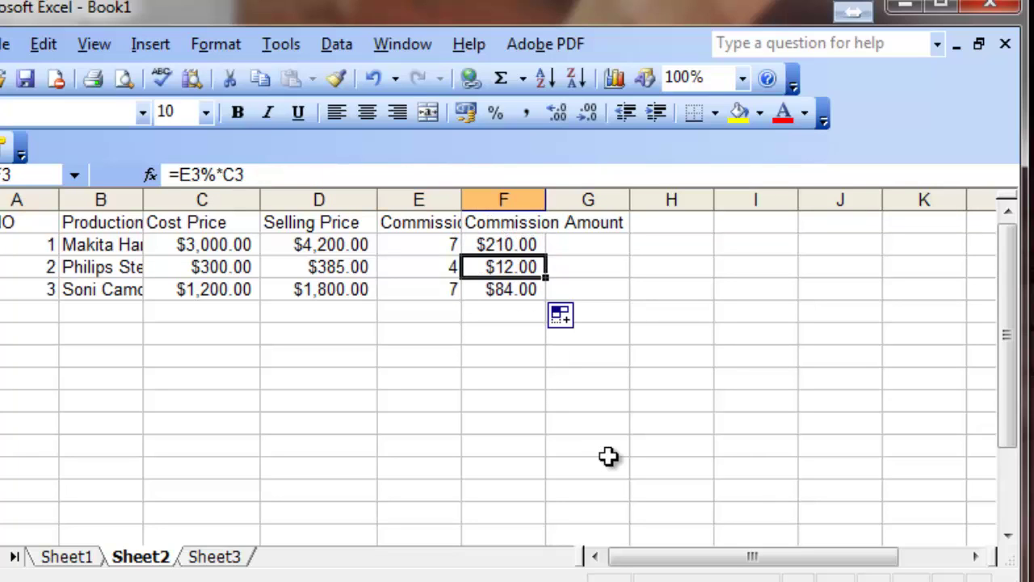
{"action": "key", "text": "Down"}
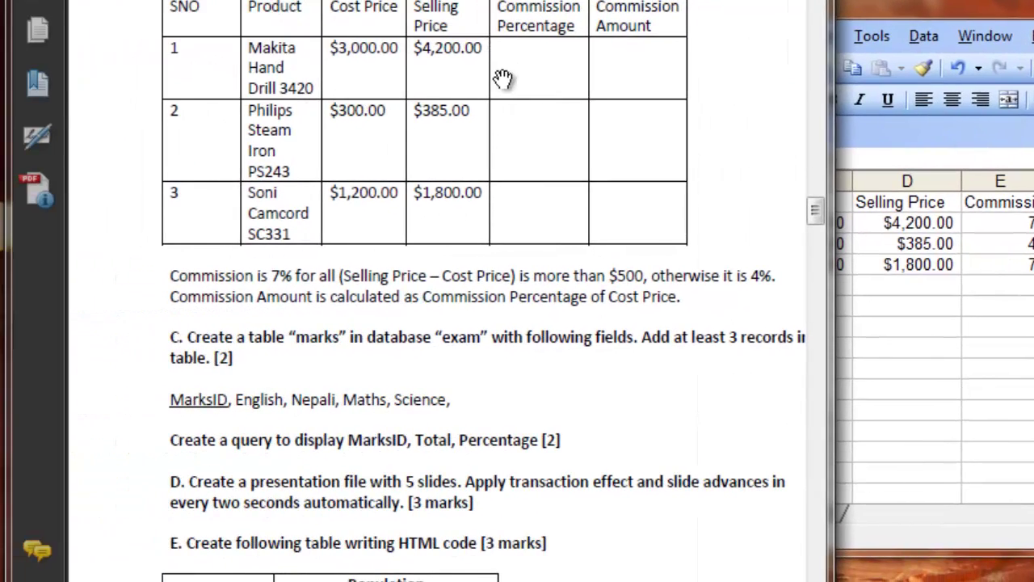
{"action": "scroll", "coordinate": [251, 128], "scroll_direction": "up", "scroll_amount": 2}
{"action": "scroll", "coordinate": [503, 115], "scroll_direction": "up", "scroll_amount": 2}
{"action": "scroll", "coordinate": [502, 153], "scroll_direction": "down", "scroll_amount": 2}
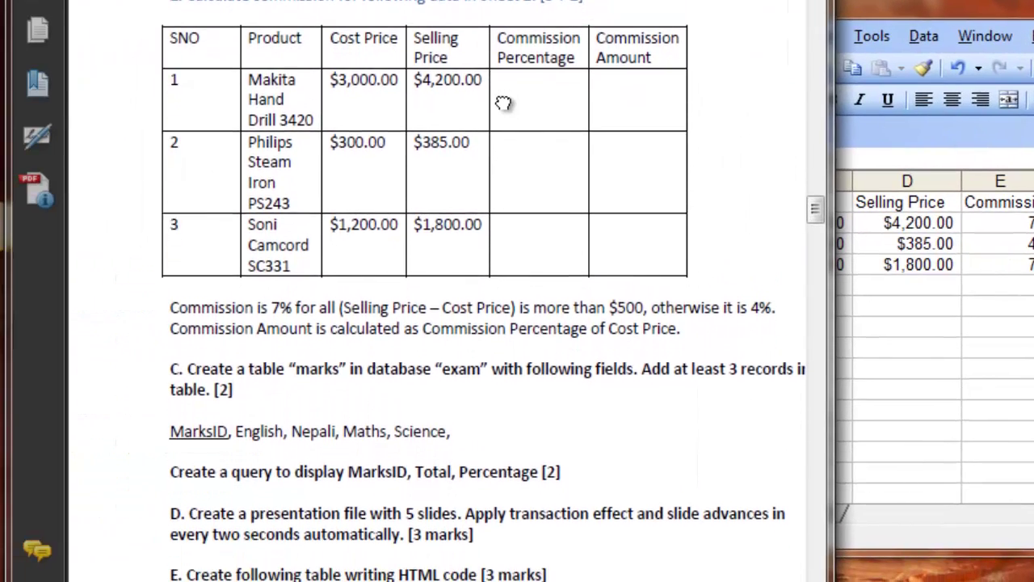
{"action": "scroll", "coordinate": [503, 96], "scroll_direction": "down", "scroll_amount": 1}
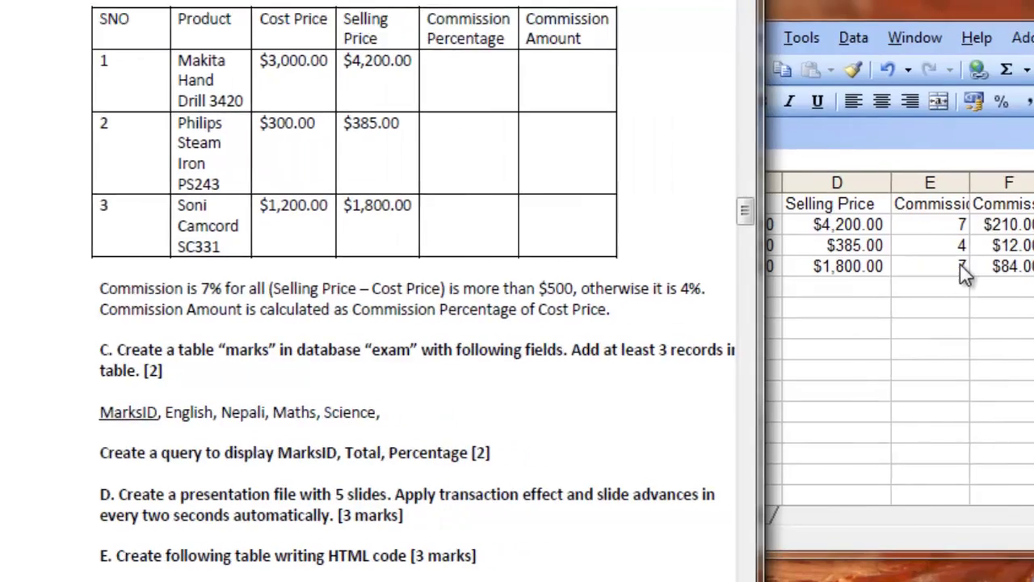
- Return to the Excel workbook and fit the widths of columns A through F to their contents
{"action": "left_click", "coordinate": [697, 270]}
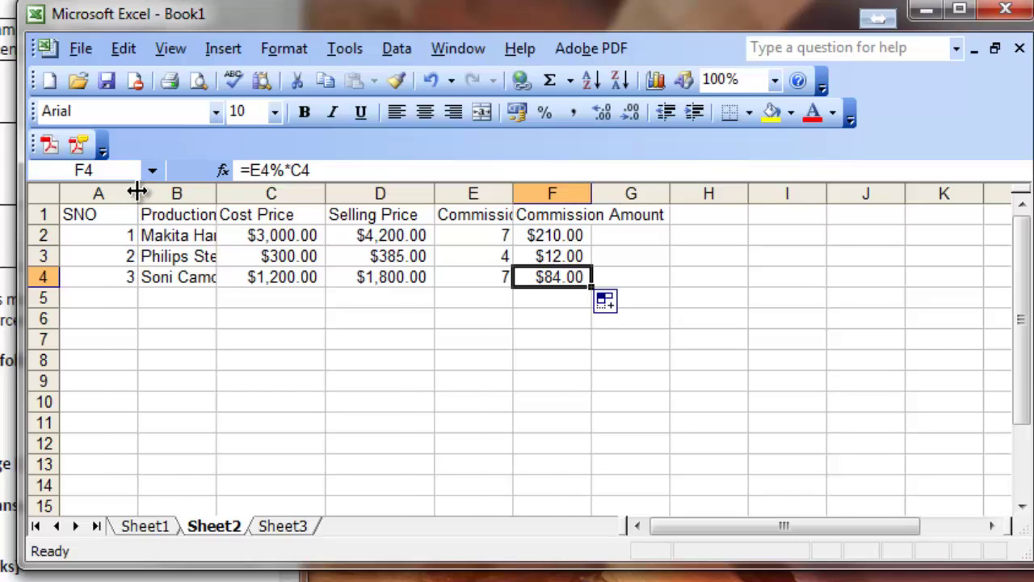
{"action": "double_click", "coordinate": [137, 192]}
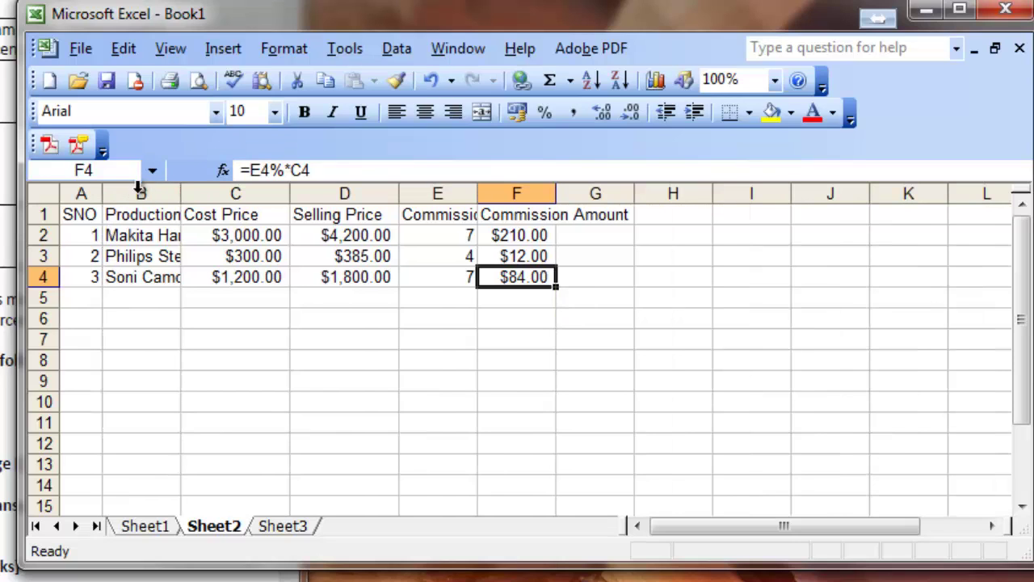
{"action": "double_click", "coordinate": [181, 190]}
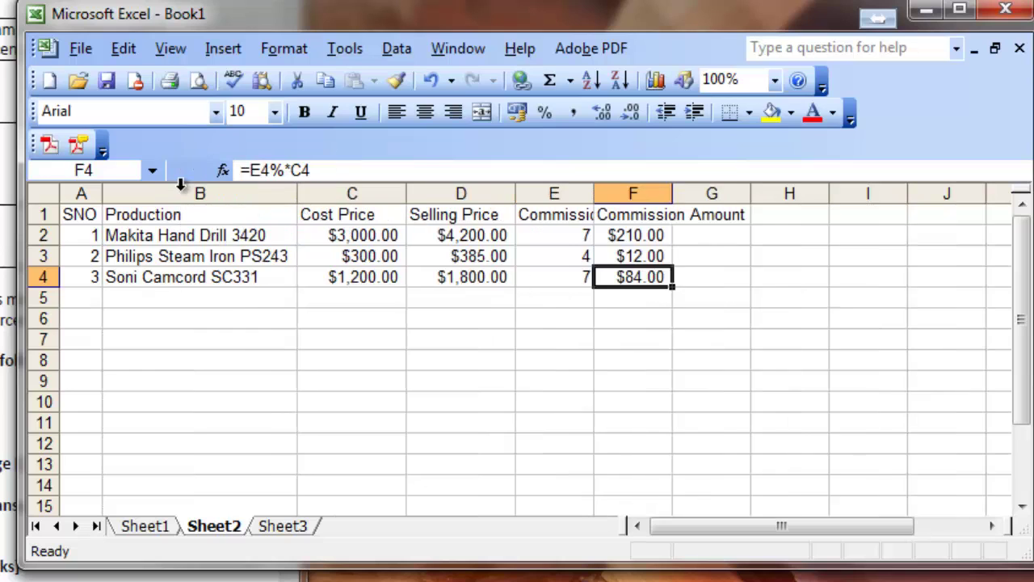
{"action": "double_click", "coordinate": [404, 192]}
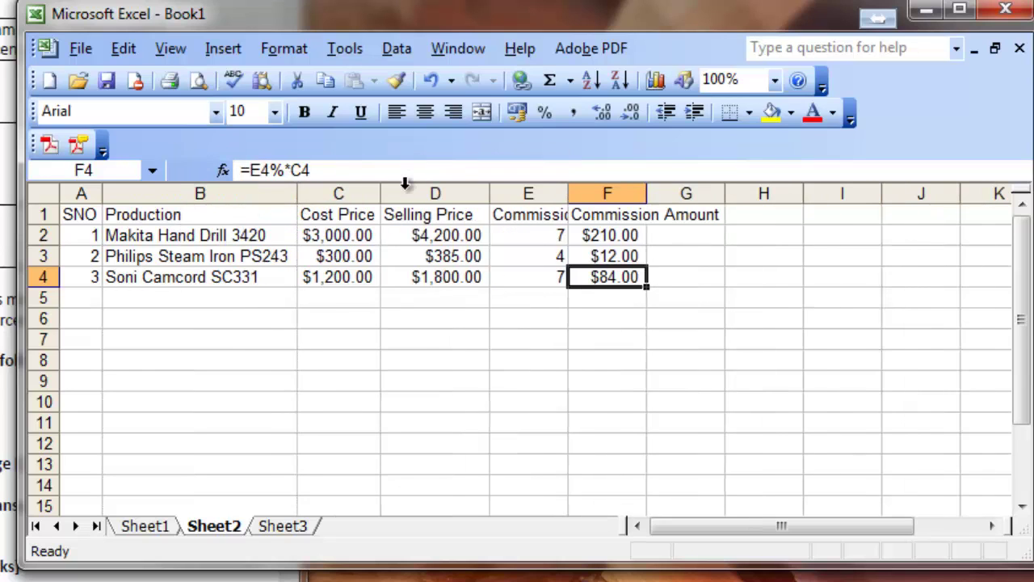
{"action": "double_click", "coordinate": [489, 194]}
{"action": "double_click", "coordinate": [558, 198]}
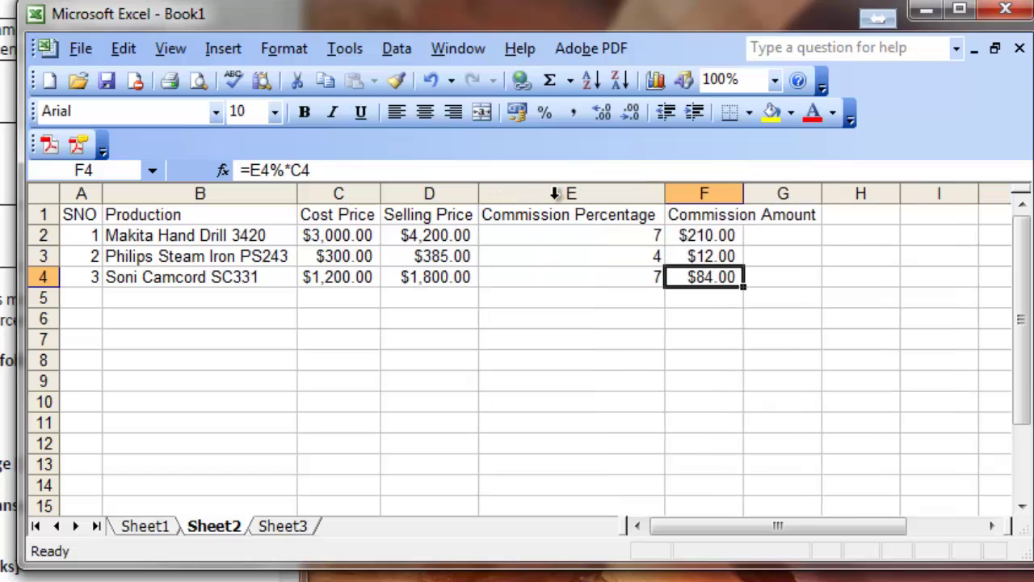
{"action": "double_click", "coordinate": [743, 194]}
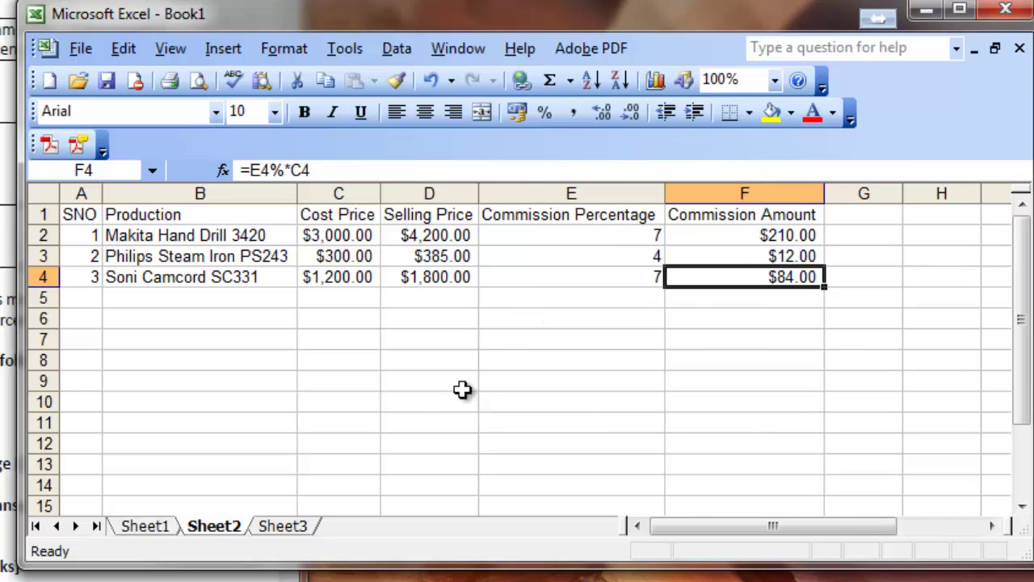
- Apply all borders to the product table in A1:F4 and deselect it
{"action": "left_click", "coordinate": [81, 214]}
{"action": "left_click_drag", "start_coordinate": [561, 261], "coordinate": [750, 273]}
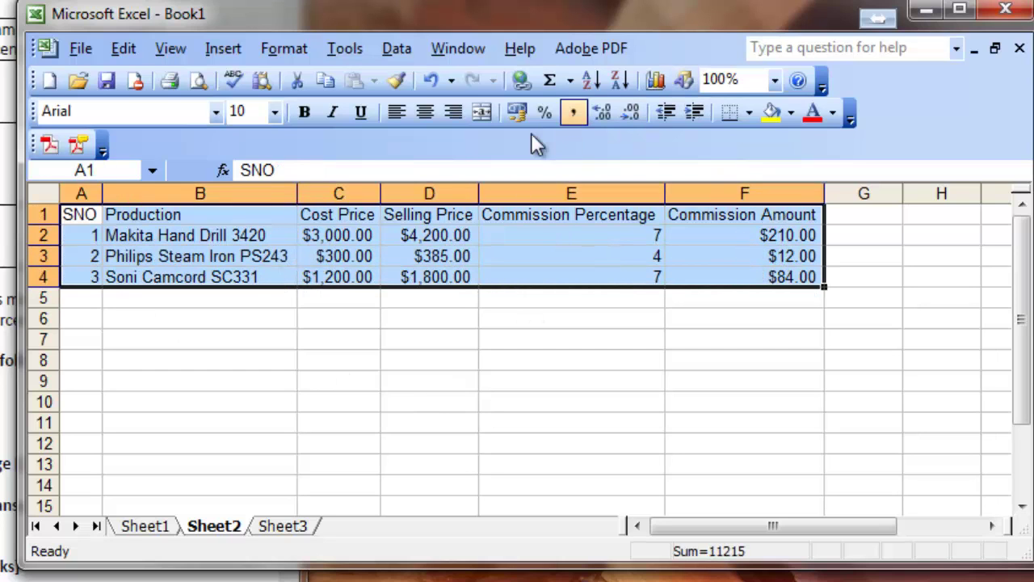
{"action": "left_click", "coordinate": [750, 112]}
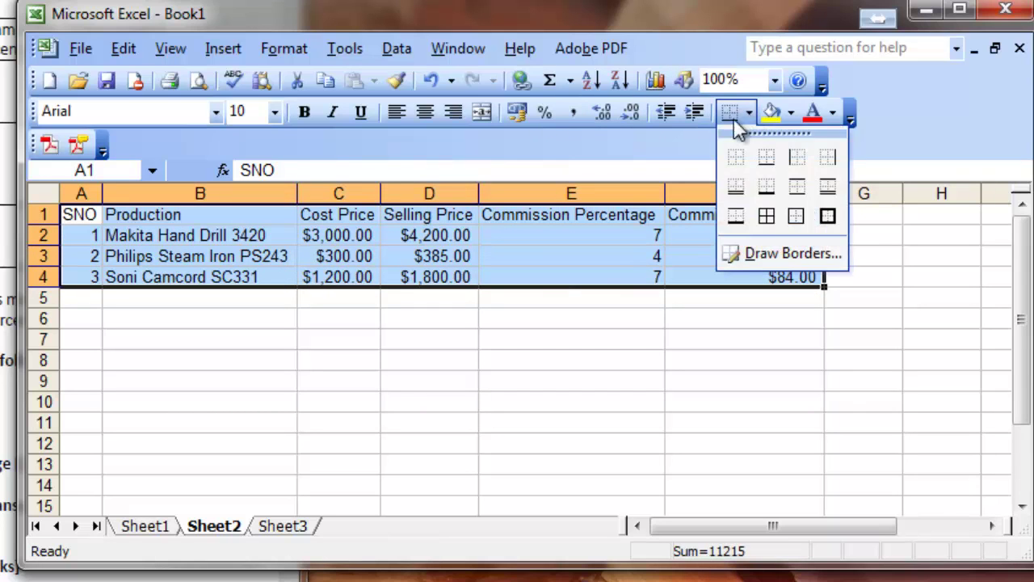
{"action": "left_click", "coordinate": [766, 216]}
{"action": "left_click", "coordinate": [457, 313]}
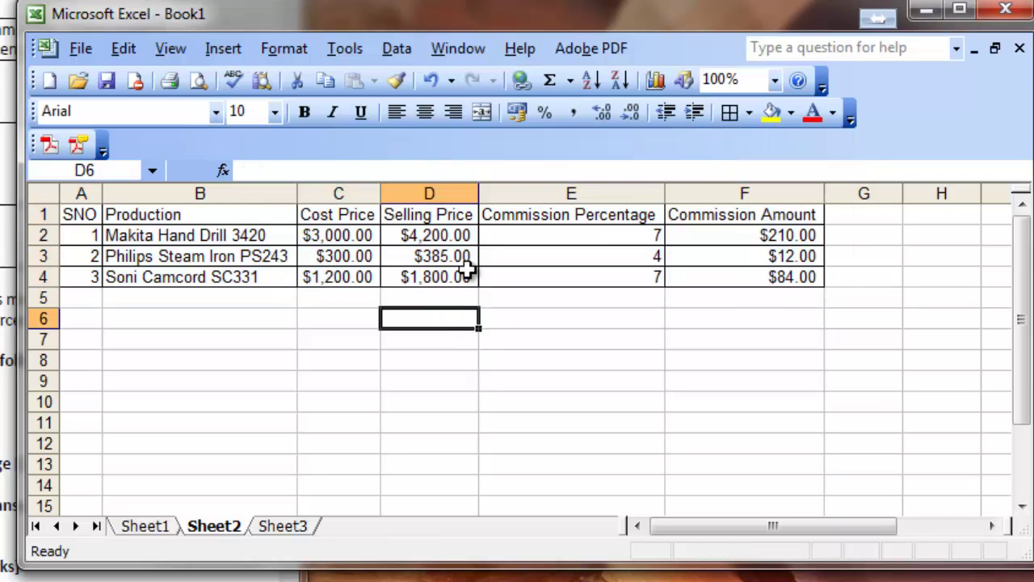
{"action": "left_click", "coordinate": [468, 273]}
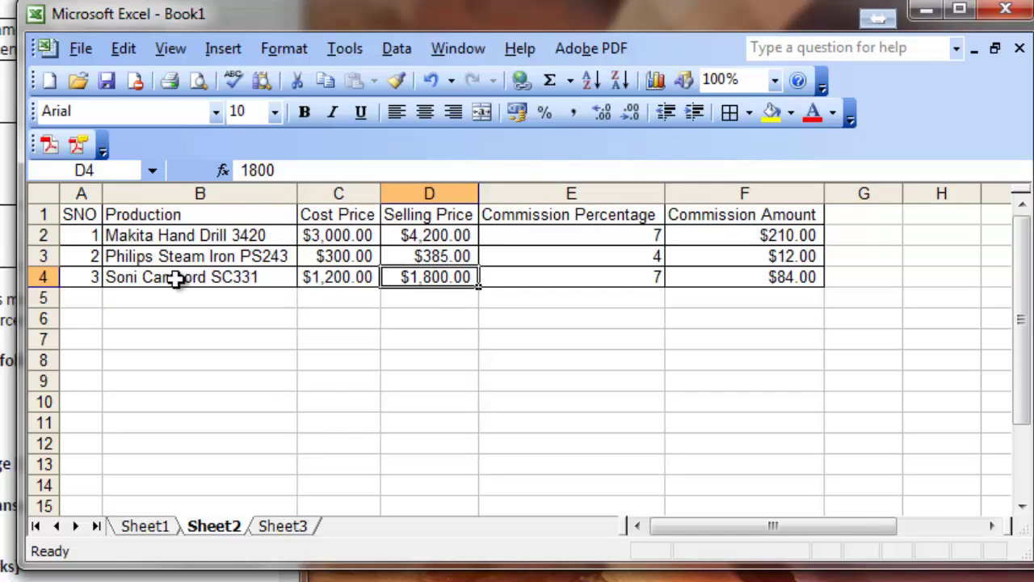
{"action": "left_click", "coordinate": [145, 526]}
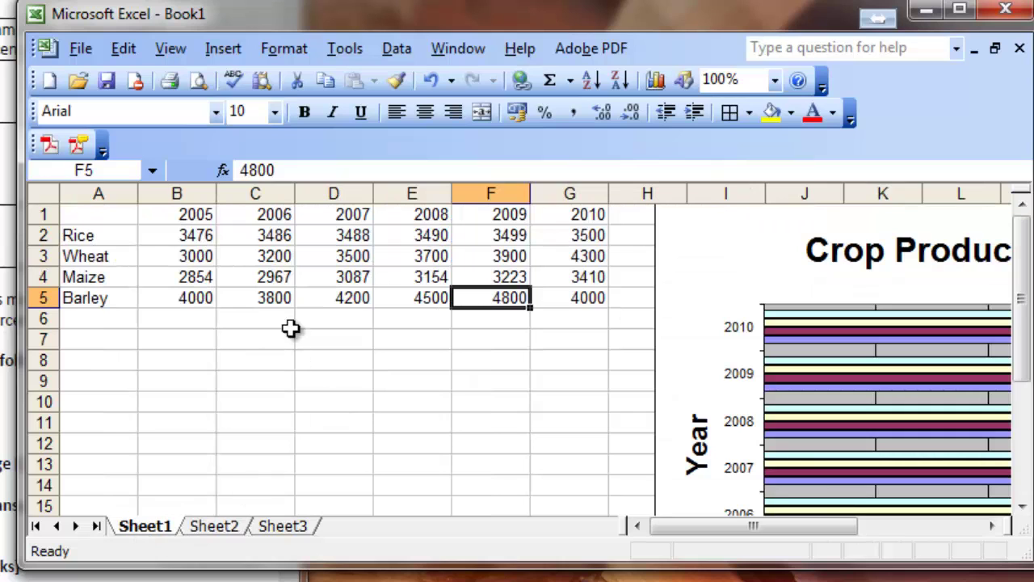
{"action": "left_click_drag", "start_coordinate": [282, 295], "coordinate": [273, 276]}
{"action": "left_click", "coordinate": [106, 80]}
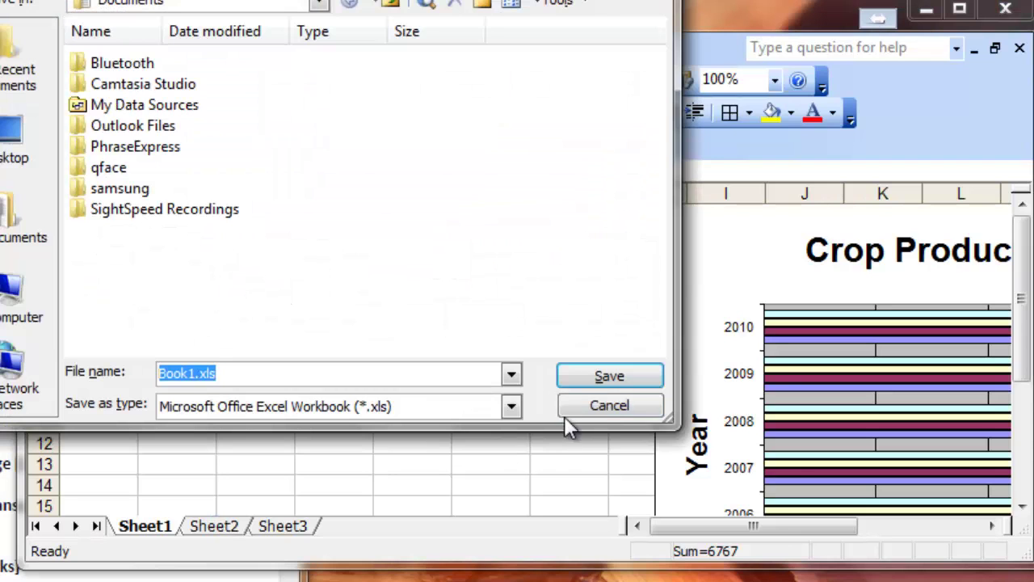
{"action": "left_click", "coordinate": [598, 408]}
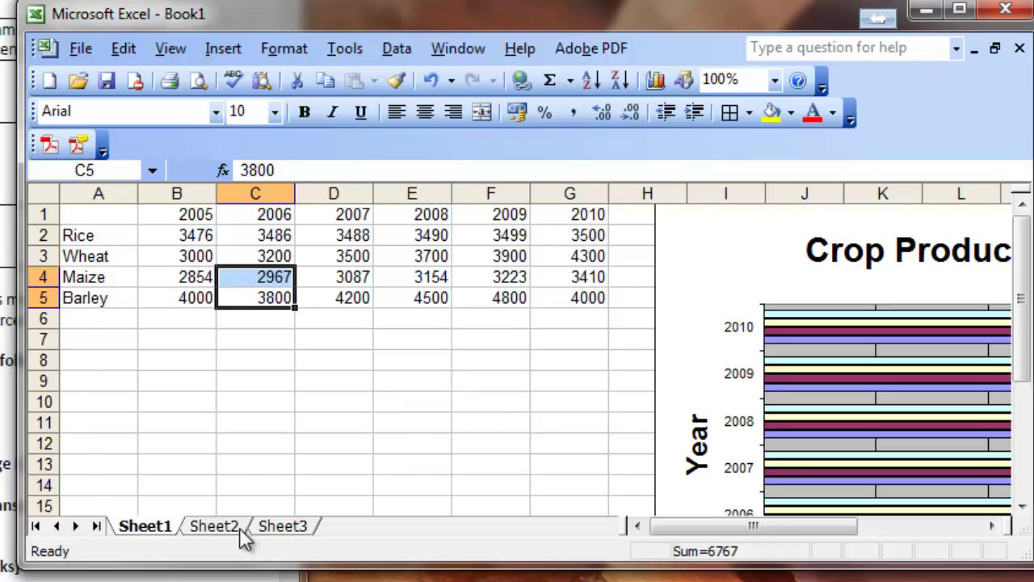
{"action": "left_click", "coordinate": [236, 537]}
{"action": "left_click", "coordinate": [204, 252]}
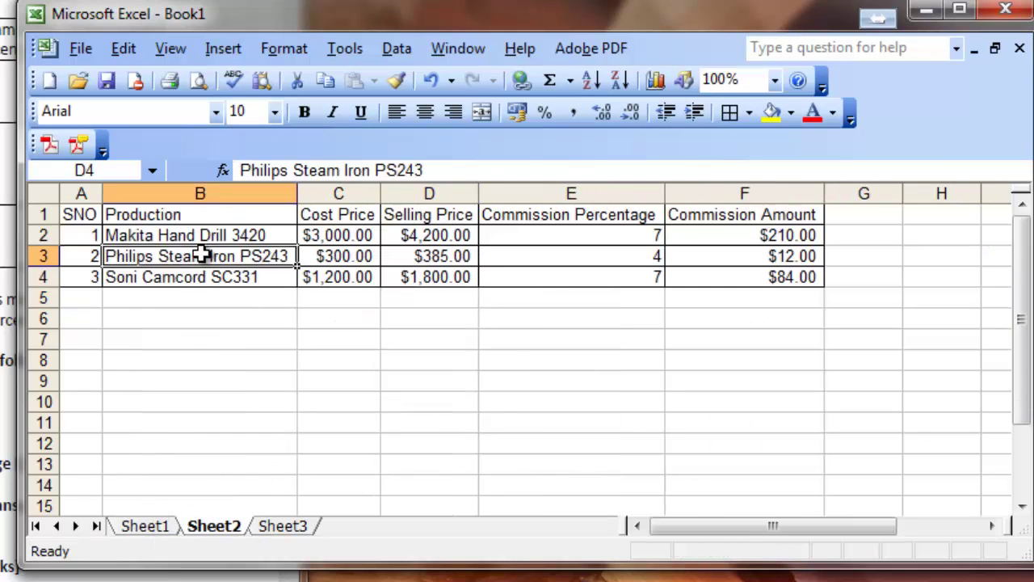
- Save the workbook as ExcelAnswers in Microsoft Office Excel Workbook (*.xls) format inside the numbered folder on the Desktop
{"action": "left_click", "coordinate": [80, 50]}
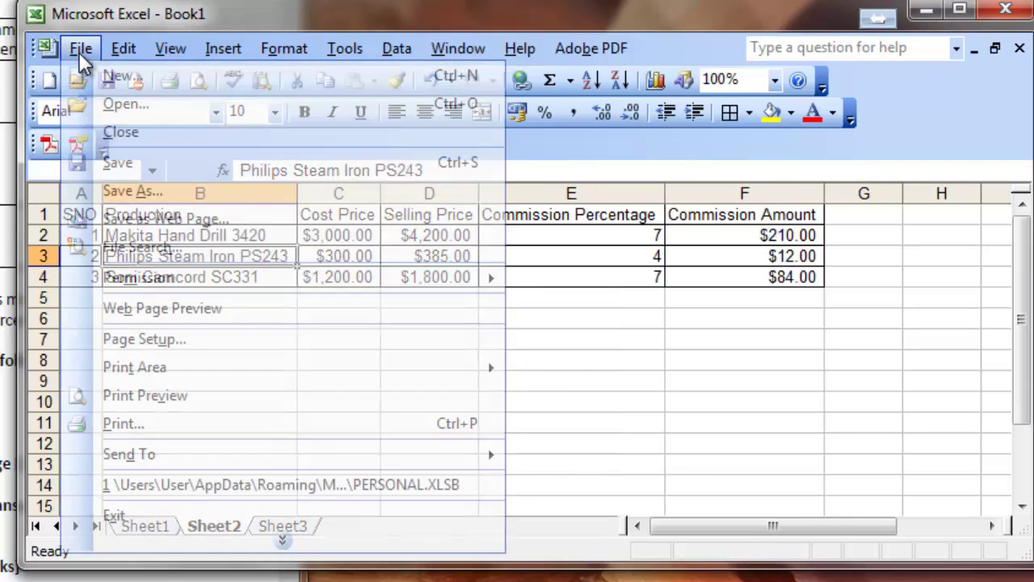
{"action": "left_click", "coordinate": [153, 191]}
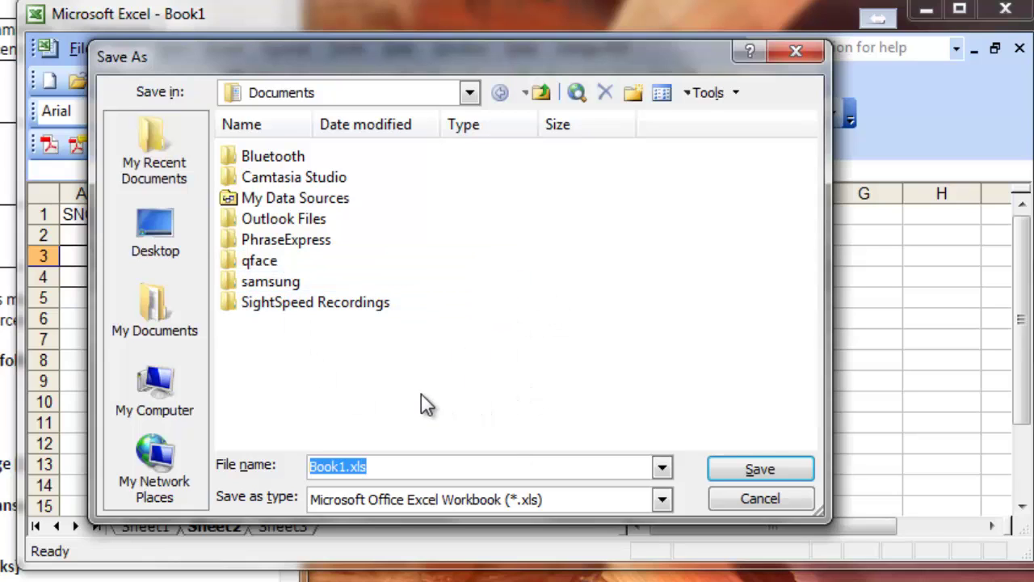
{"action": "left_click", "coordinate": [163, 236]}
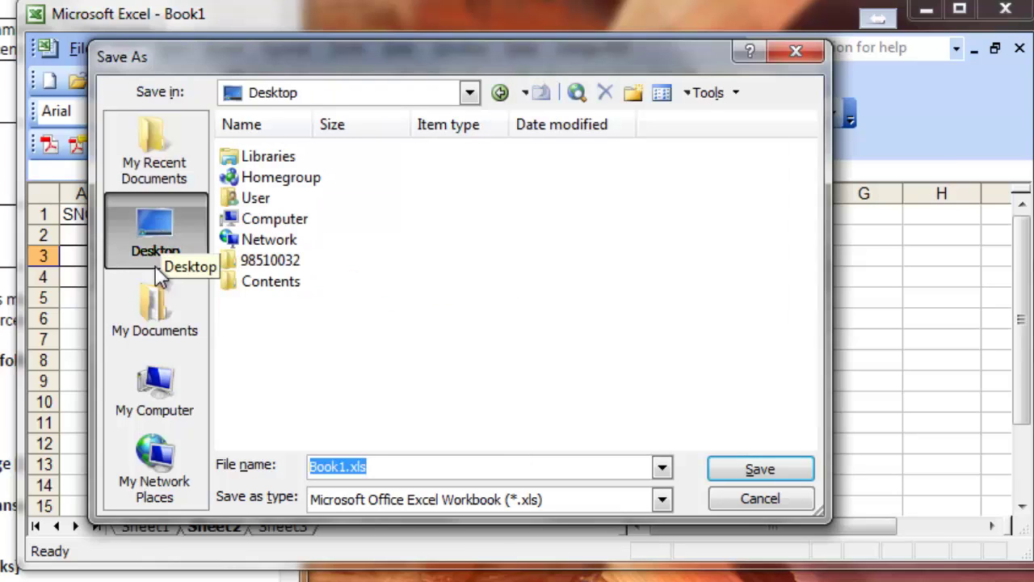
{"action": "left_click", "coordinate": [234, 260]}
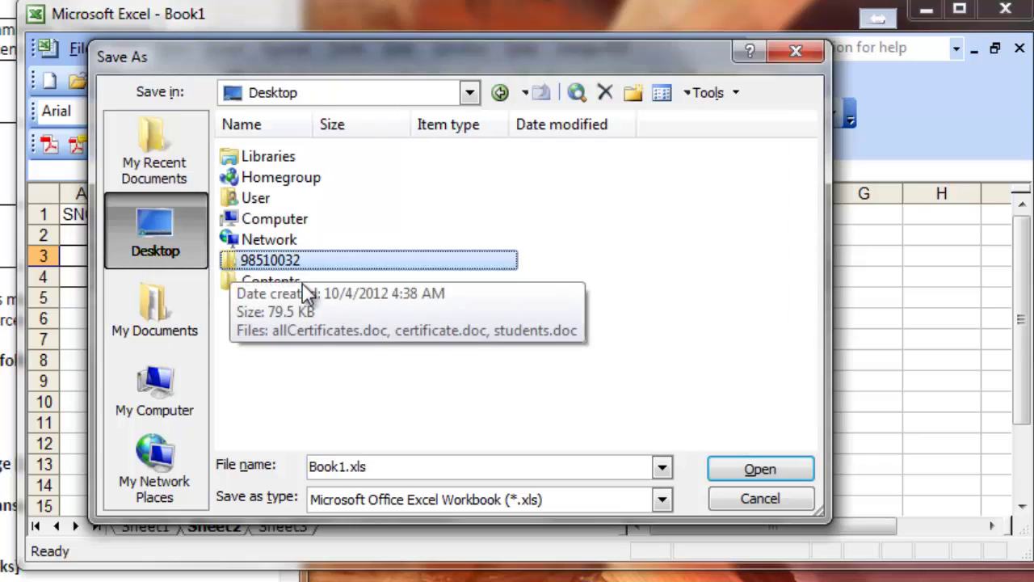
{"action": "double_click", "coordinate": [231, 257]}
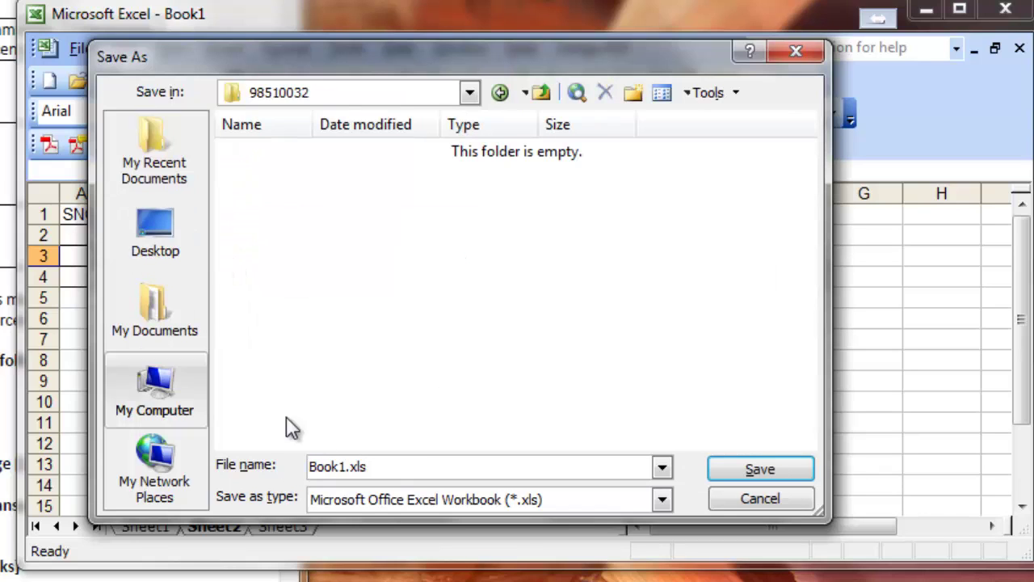
{"action": "left_click", "coordinate": [399, 466]}
{"action": "left_click_drag", "start_coordinate": [399, 467], "coordinate": [303, 466]}
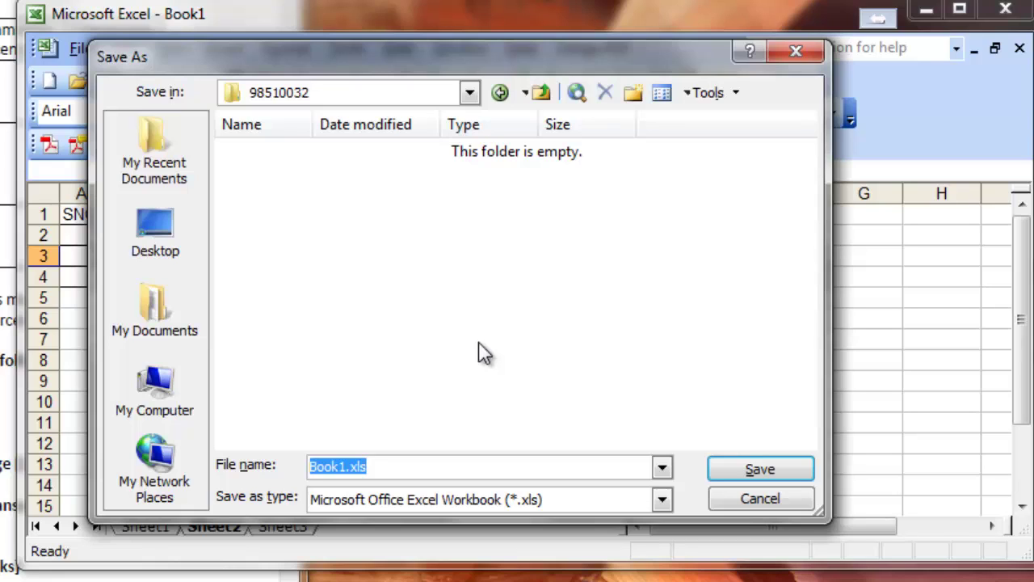
{"action": "type", "text": "ExcelAnswers"}
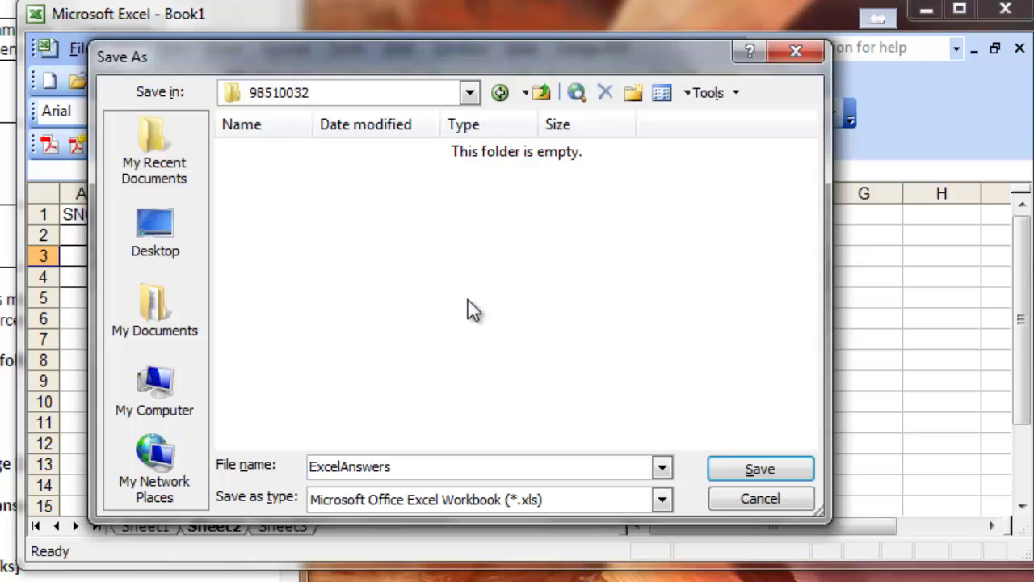
{"action": "left_click", "coordinate": [756, 469]}
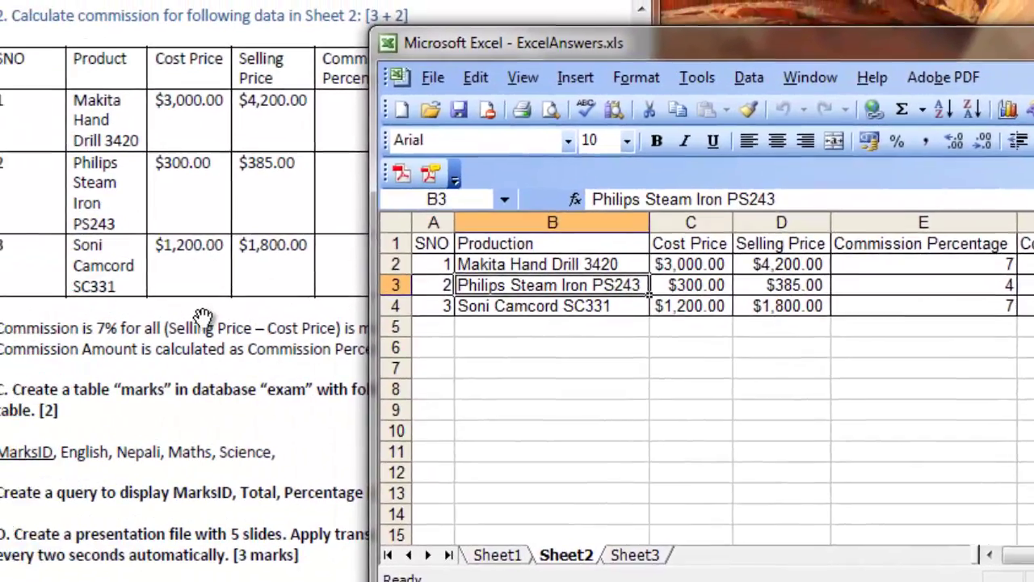
- Switch to the exam PDF and review both spreadsheet tasks in section B
{"action": "left_click", "coordinate": [202, 315]}
{"action": "scroll", "coordinate": [248, 319], "scroll_direction": "up", "scroll_amount": 10}
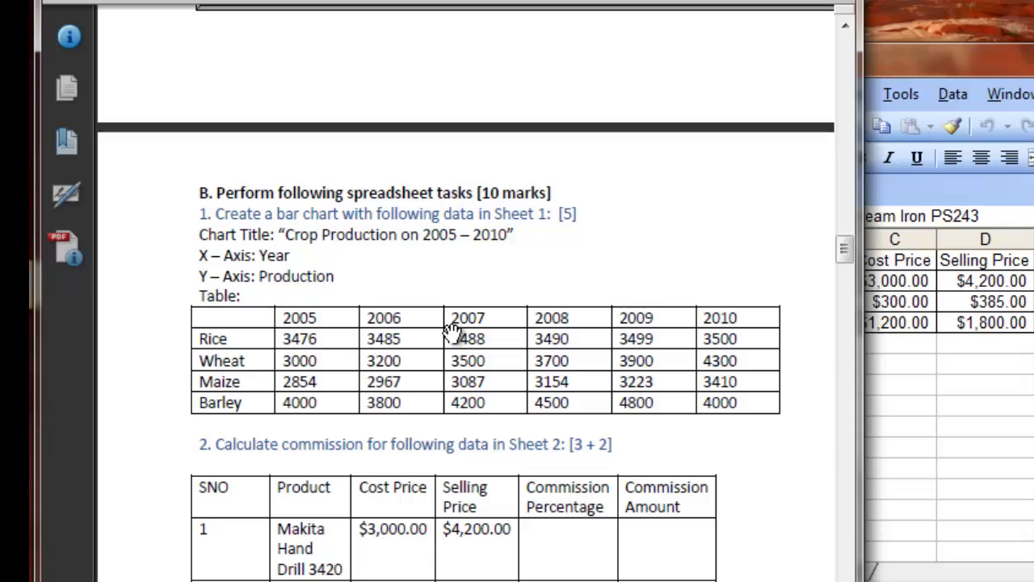
{"action": "scroll", "coordinate": [453, 331], "scroll_direction": "down", "scroll_amount": 5}
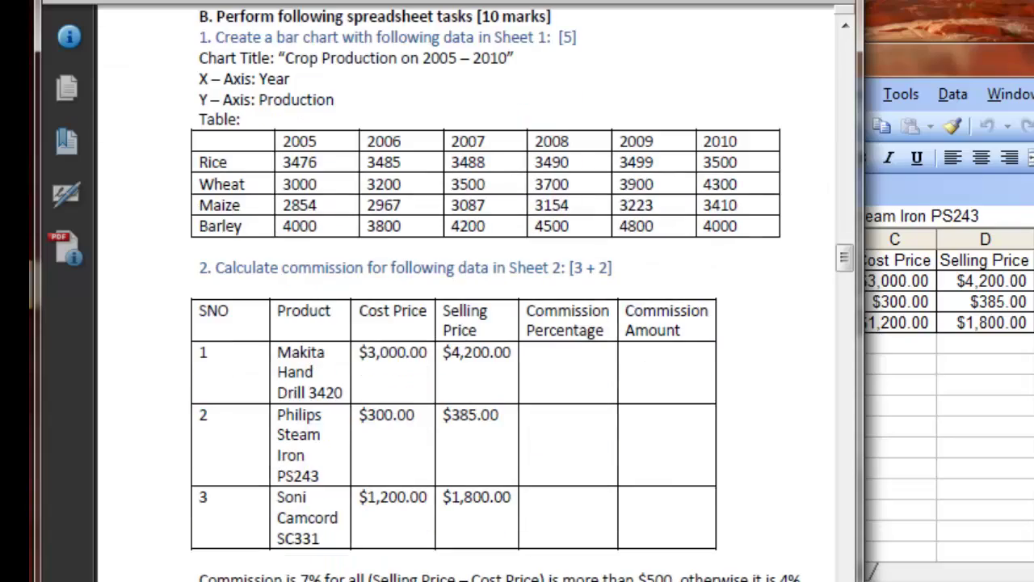
- Switch to the web browser, open the ICT Trends article "How to Get Success in Practical Examination?" and recommend it with Google +1
{"action": "key", "text": "alt+Tab"}
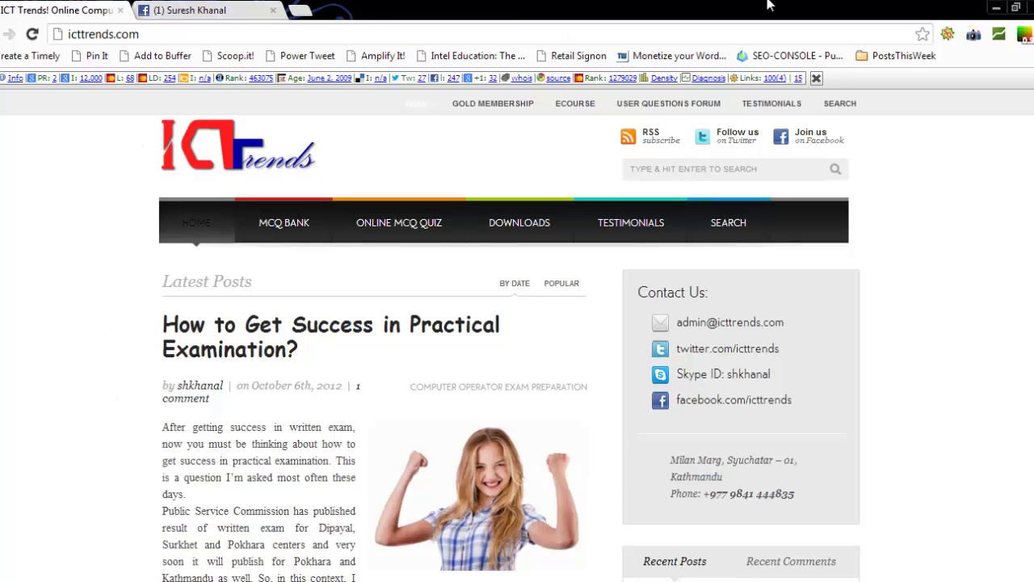
{"action": "left_click", "coordinate": [234, 348]}
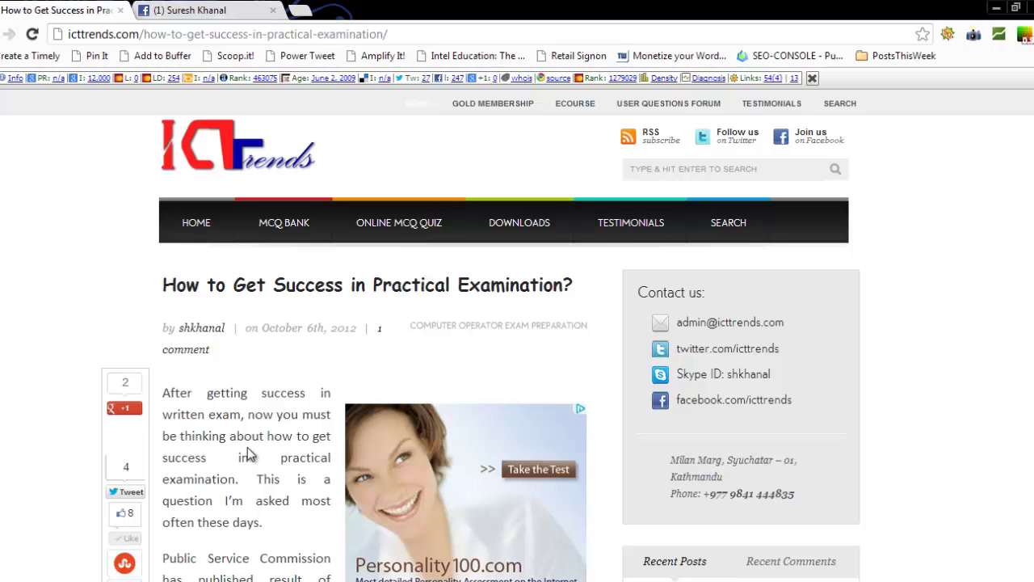
{"action": "left_click", "coordinate": [121, 412]}
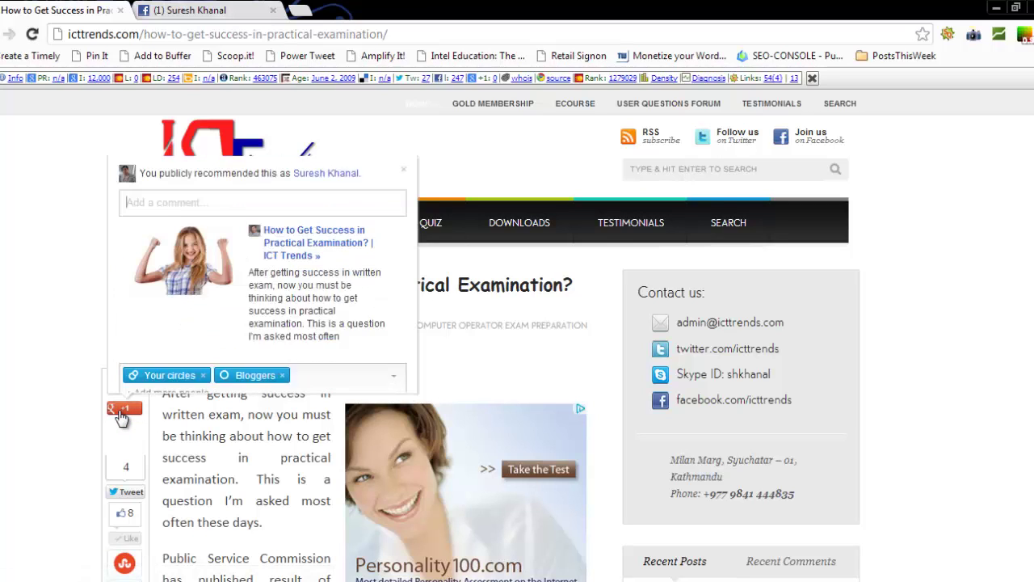